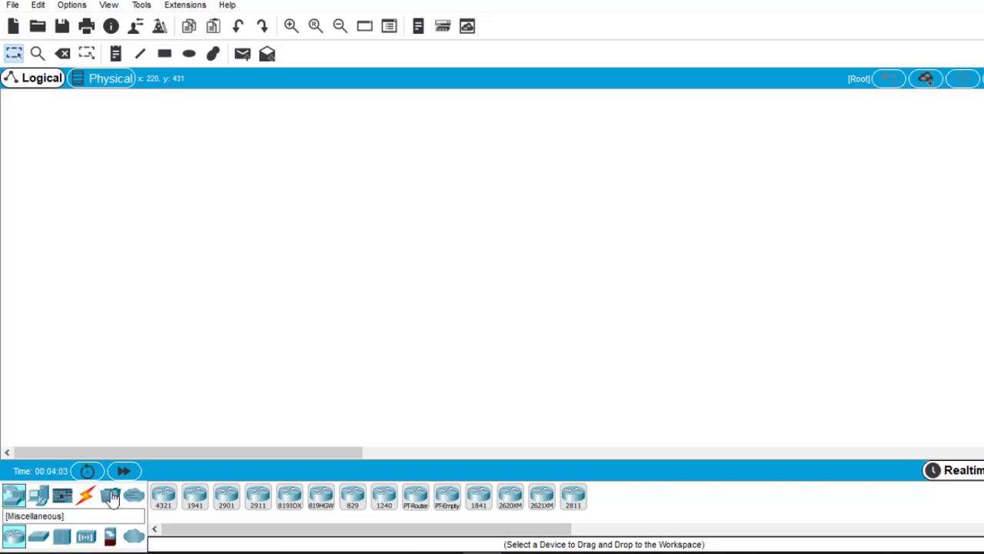
Place two 2960 switches side by side in the middle of the logical workspace.
left_click(44, 539)
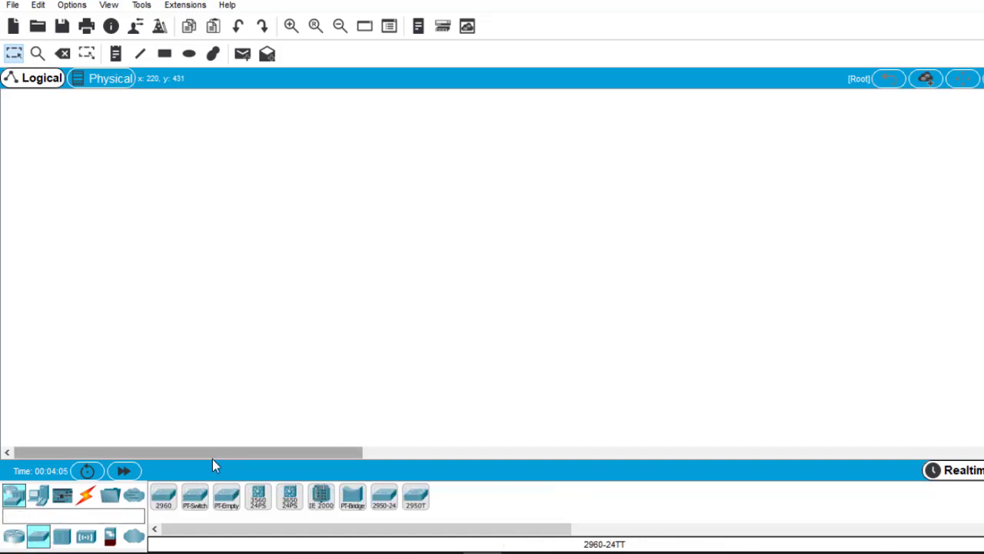
left_click_drag(164, 507, 301, 236)
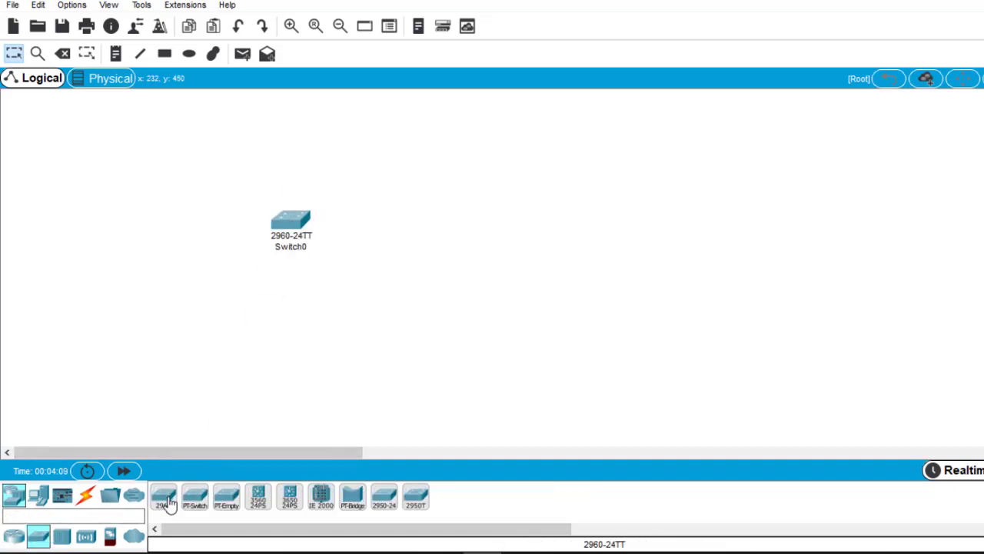
left_click_drag(169, 502, 476, 230)
Place four PCs around the switches, two beyond Switch0 and two beyond Switch1.
left_click(38, 496)
left_click_drag(160, 500, 131, 183)
left_click_drag(165, 504, 127, 310)
left_click_drag(163, 499, 665, 193)
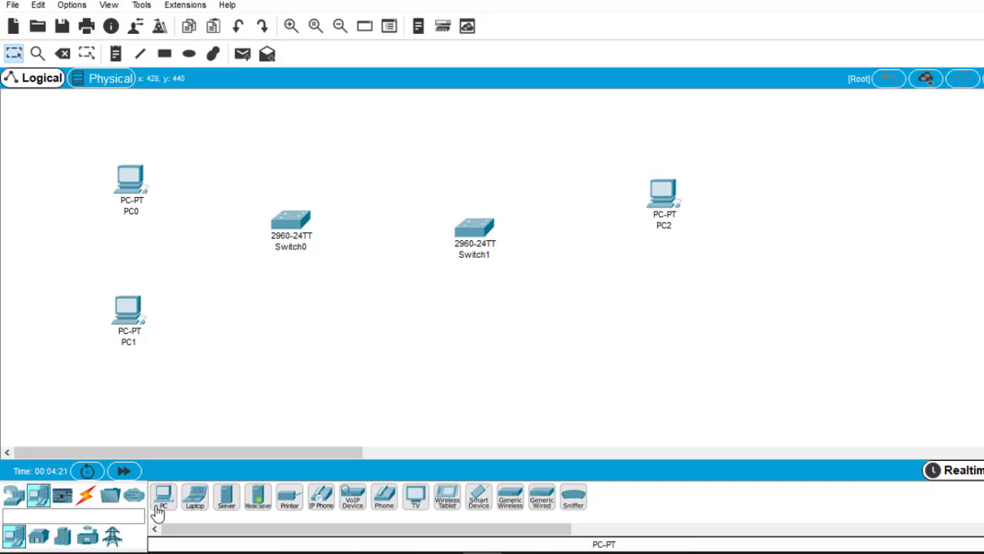
left_click_drag(160, 505, 674, 321)
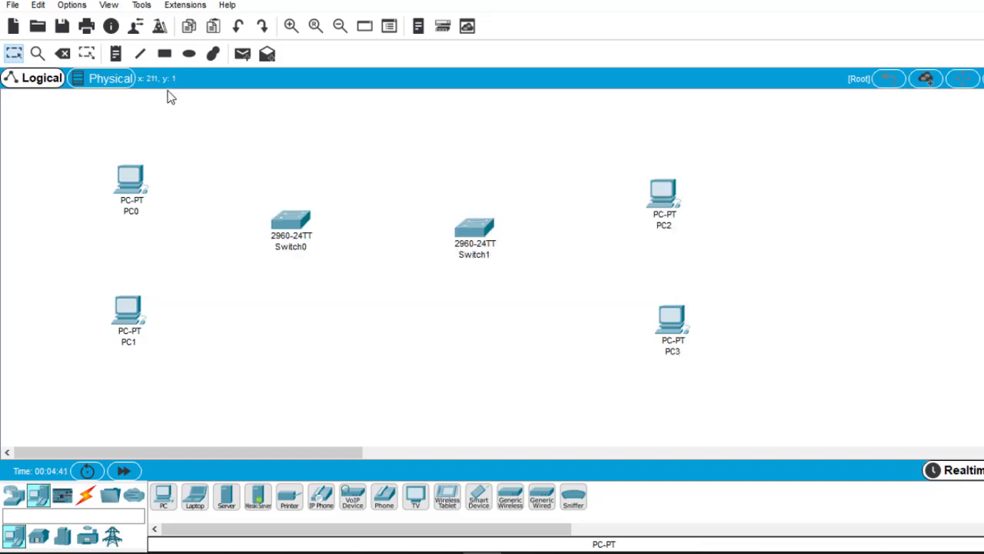
Add a note beside PC0 reading "192.168.1.1" with "vlan 10" on the second line.
left_click(116, 54)
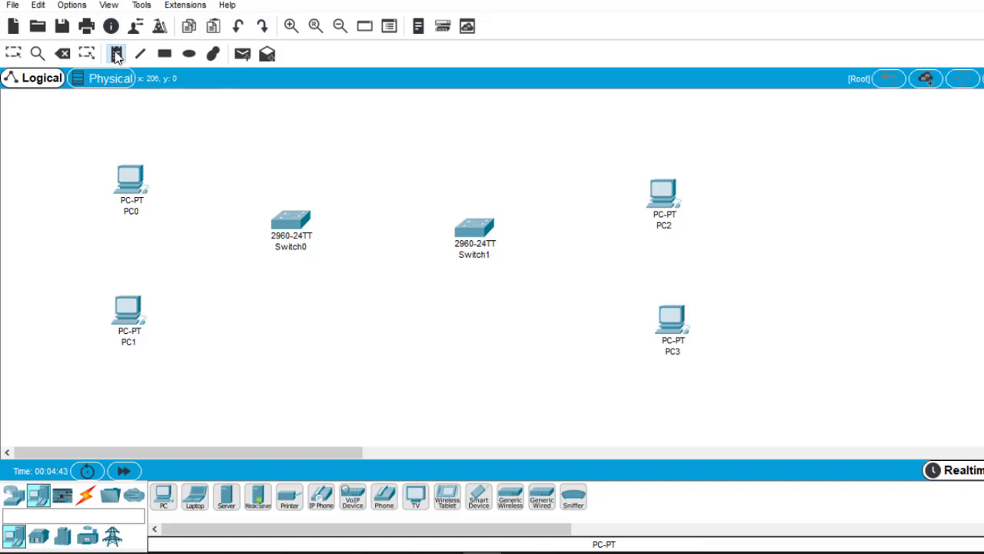
left_click(66, 183)
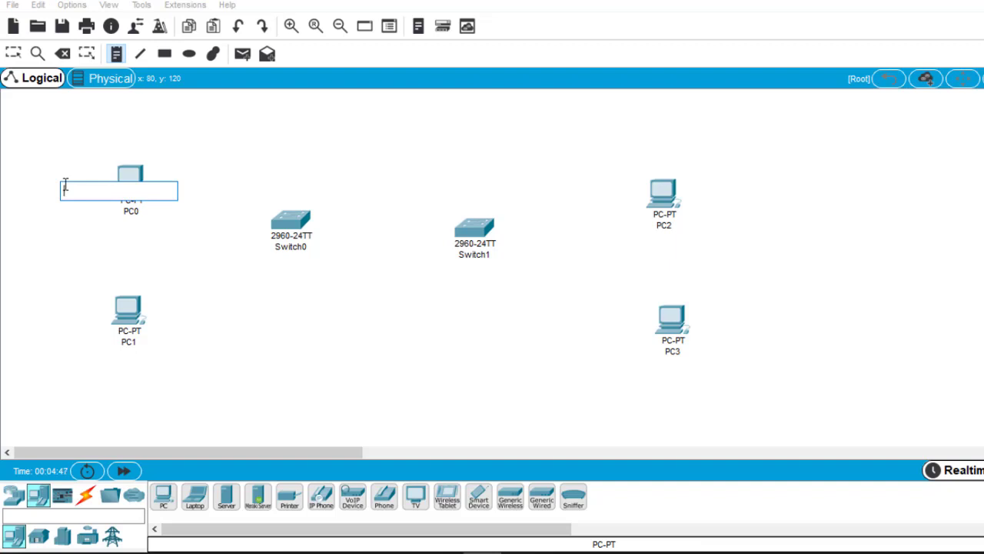
type("192.1698")
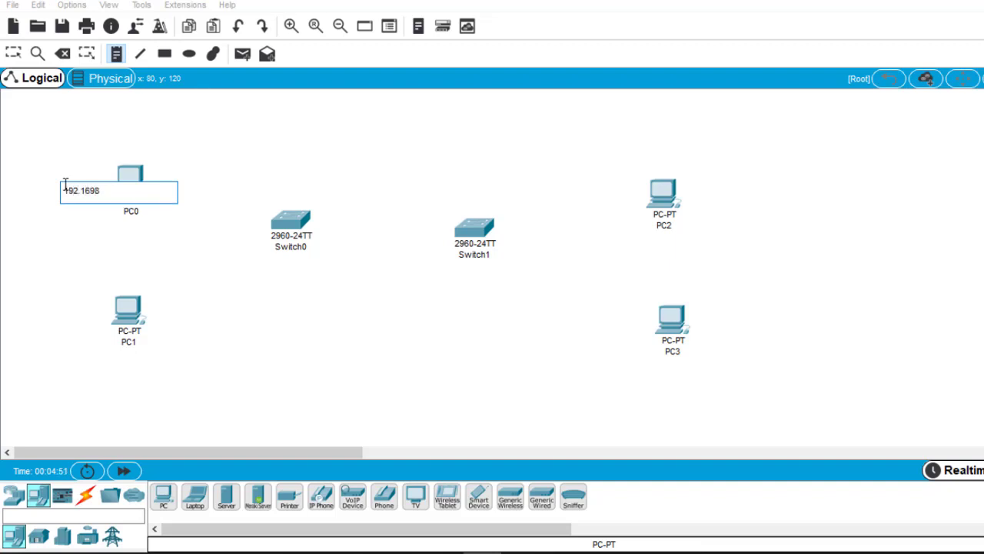
key("BackSpace")
key("BackSpace")
type("8.1.1")
key("Return")
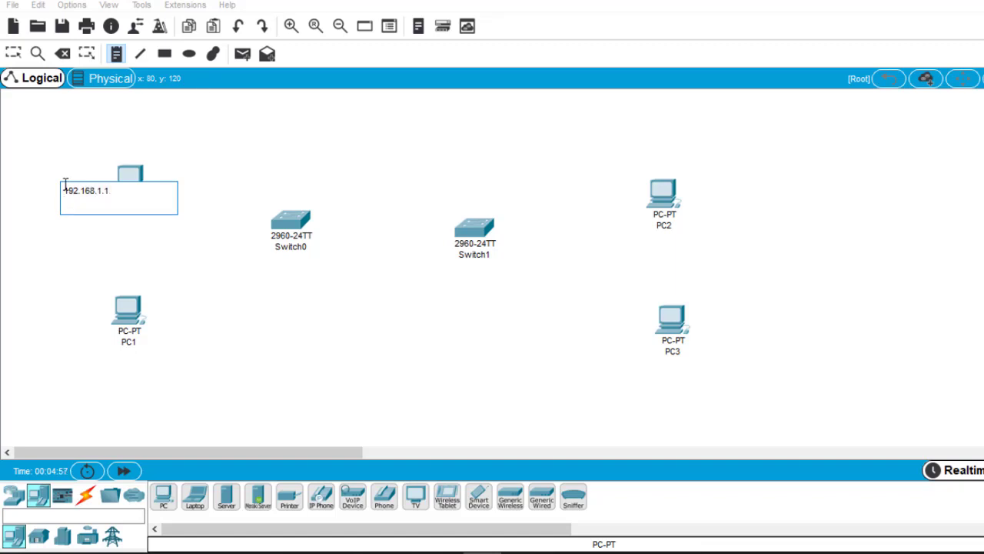
type("vlan 10")
key("Escape")
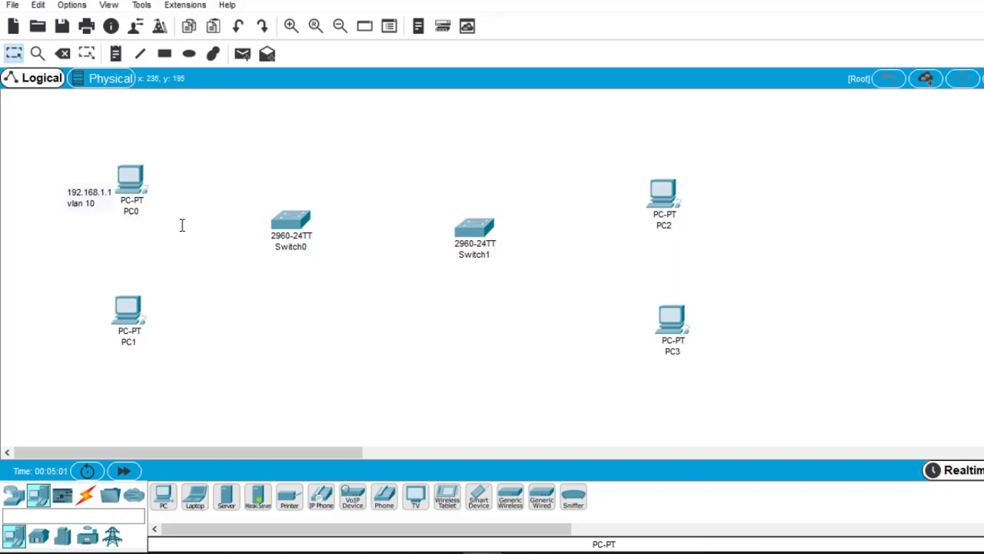
Add a note below PC1 reading "192.168.1.2" with "vlan 20" on the second line.
left_click(115, 55)
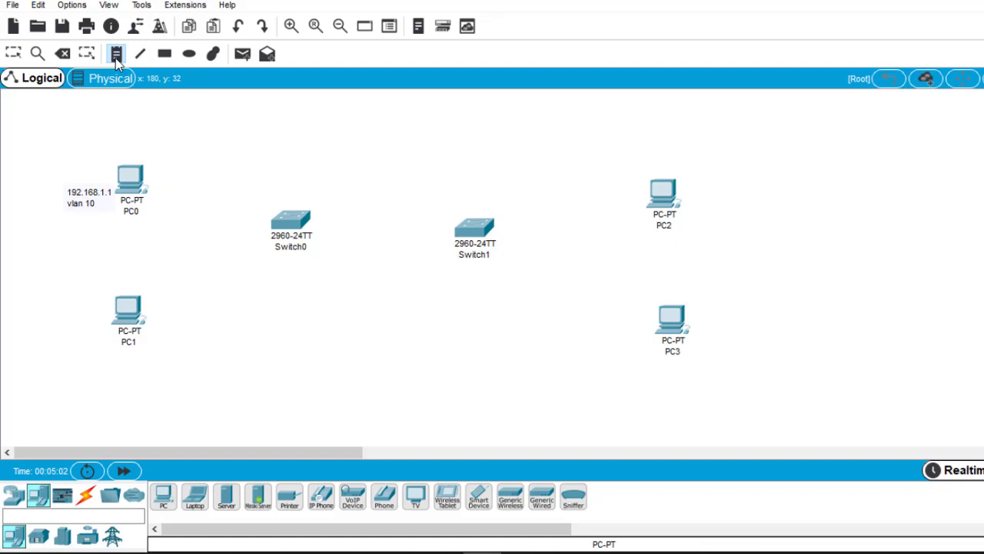
left_click(91, 352)
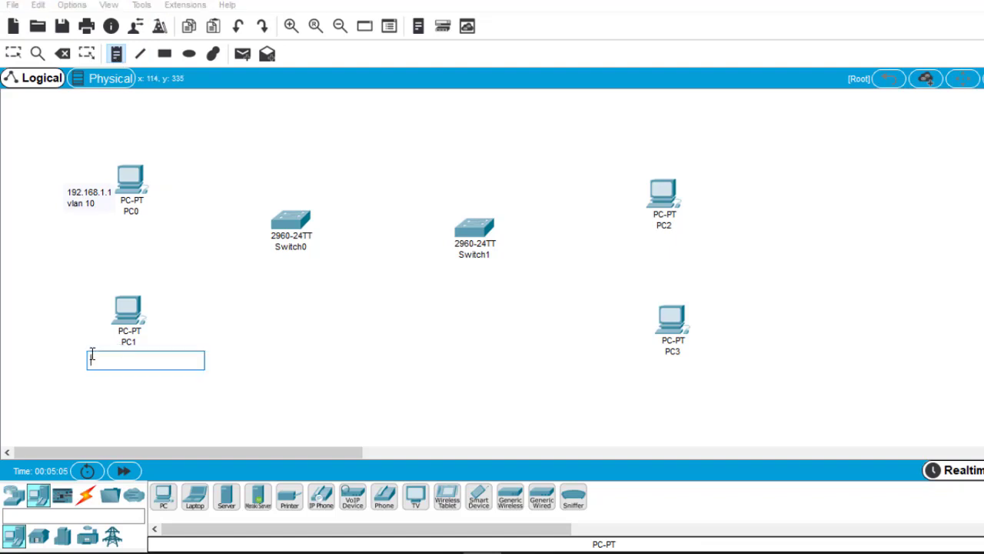
type("192.16")
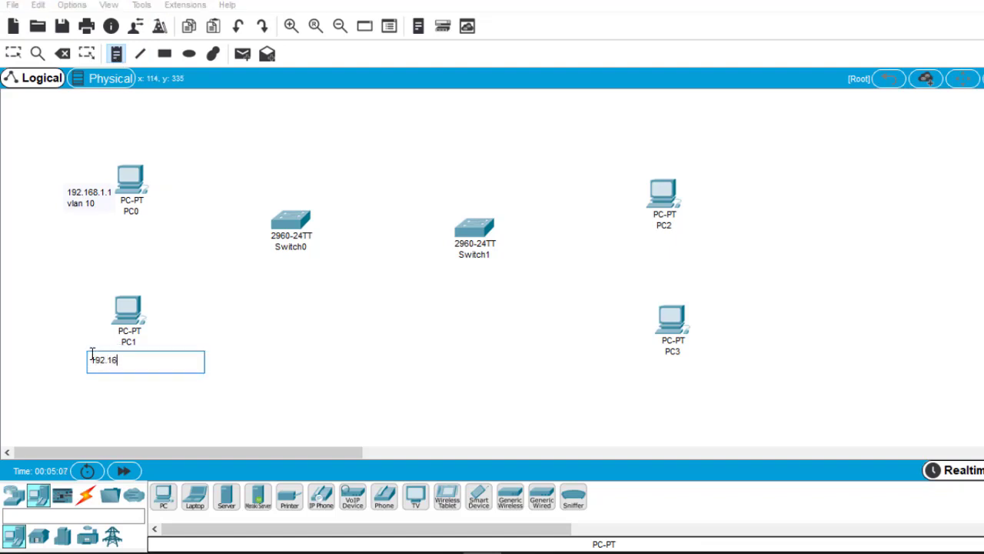
type("8.1.2")
key("Return")
type("vl")
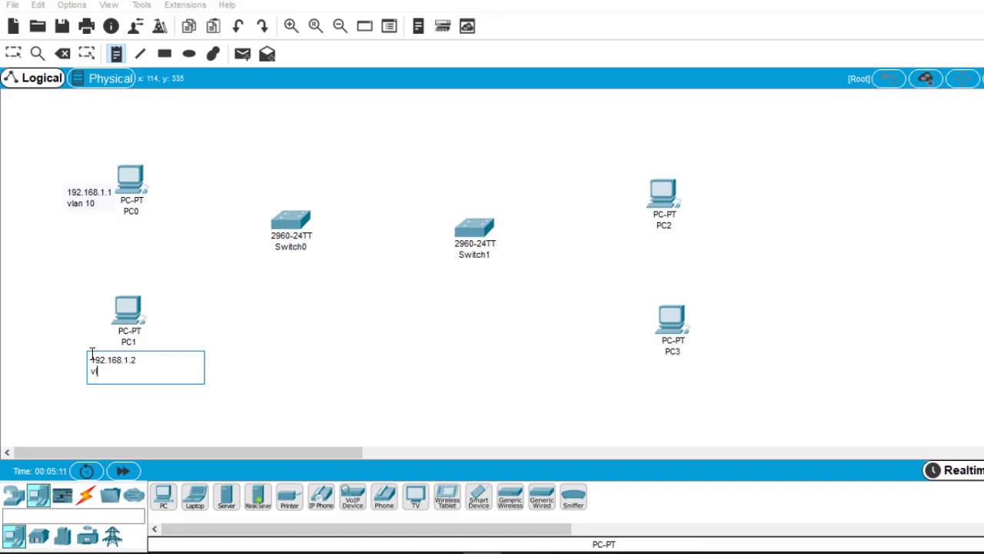
type("an 20")
key("Escape")
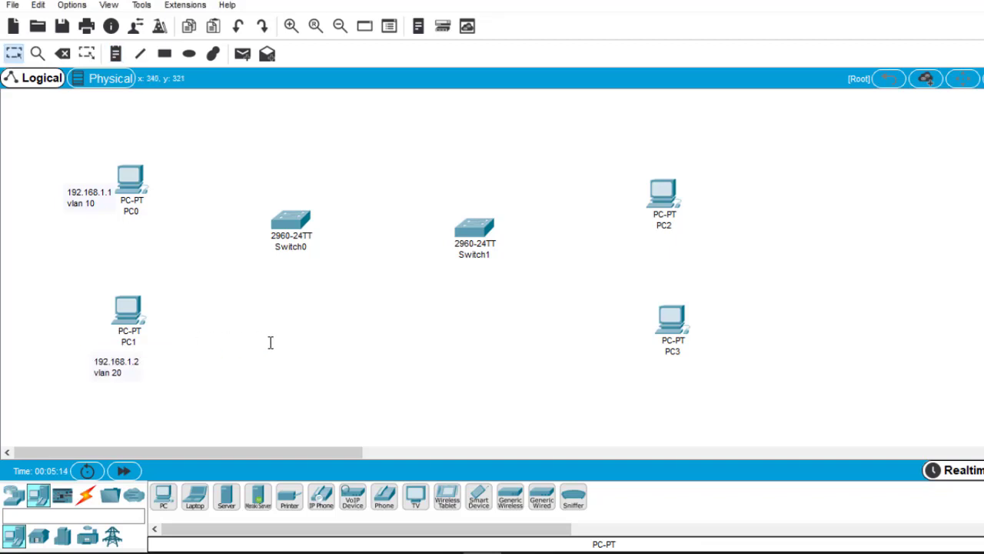
Add a note beside PC2 reading "192.168.1.3" with "vlan 10" on the second line.
left_click(118, 54)
left_click(723, 189)
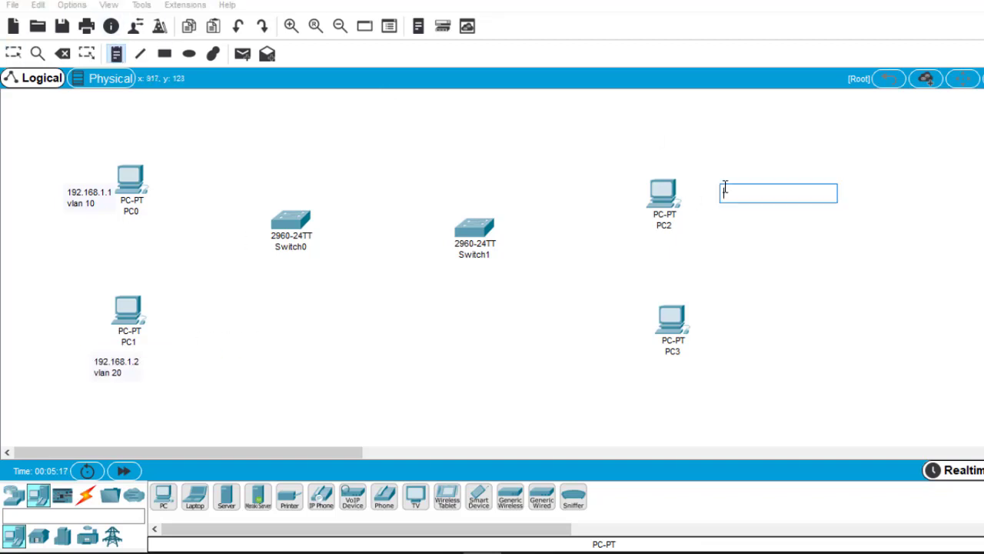
type("192.17")
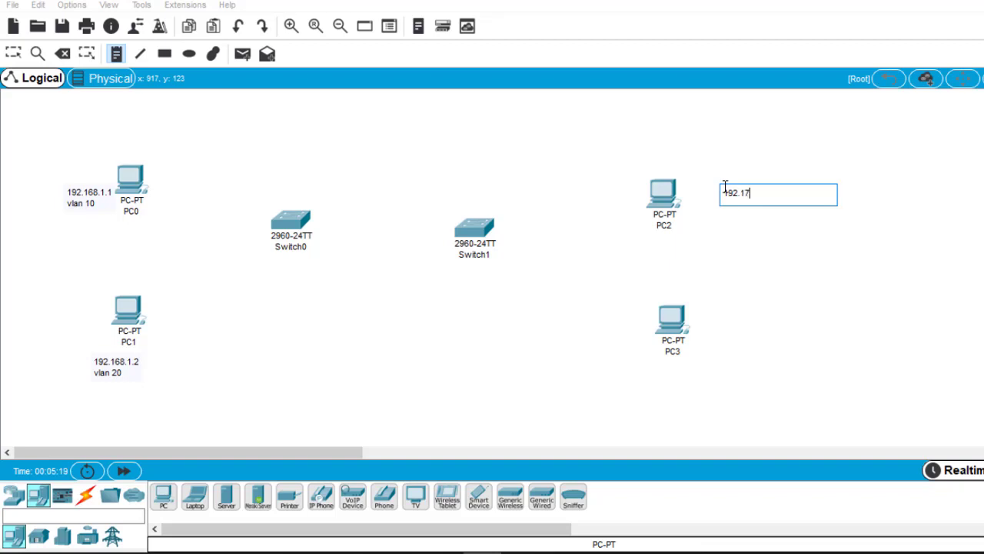
key("BackSpace")
type("68.1.3")
key("Return")
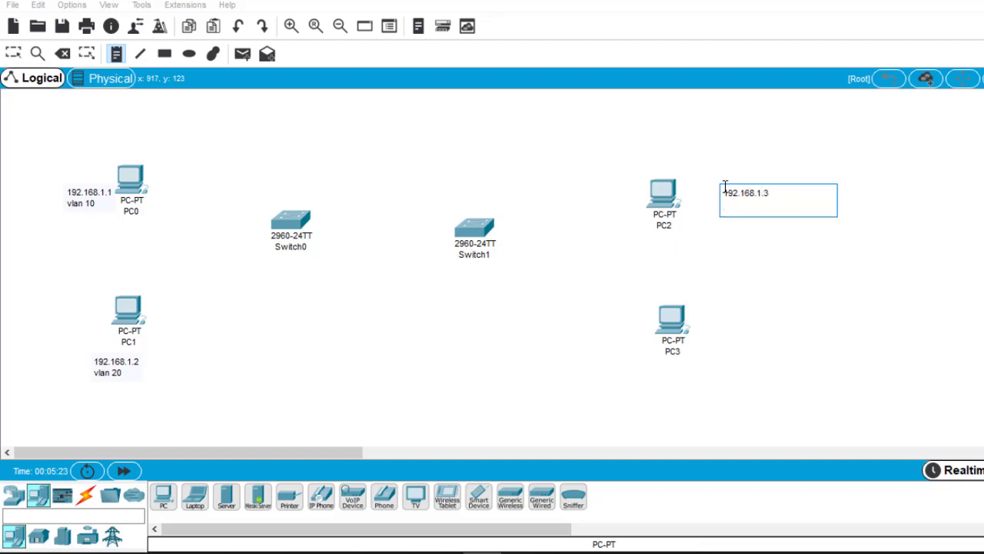
type("vlan 10")
key("Escape")
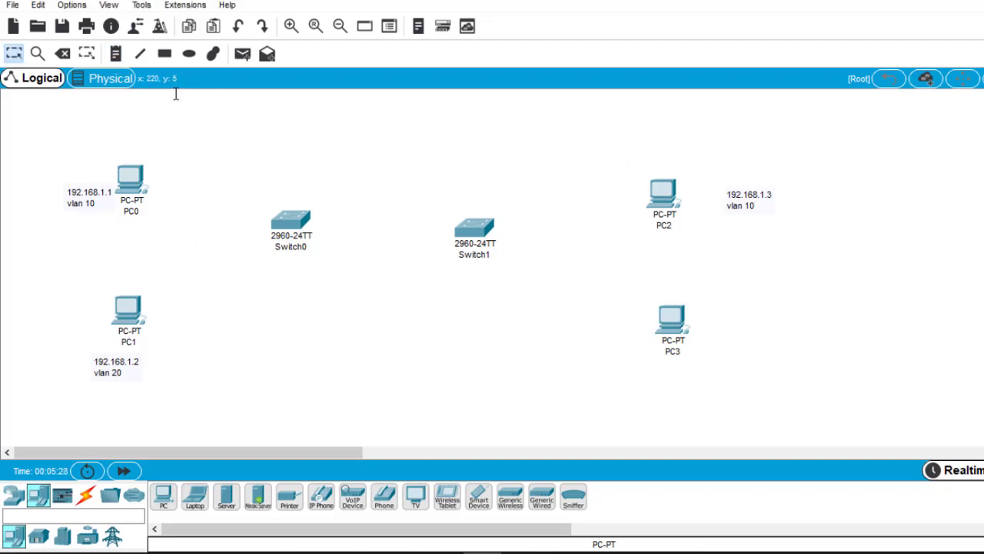
Add a note beside PC3 reading "192.168.1.4" with "vlan 20" on the second line.
left_click(114, 53)
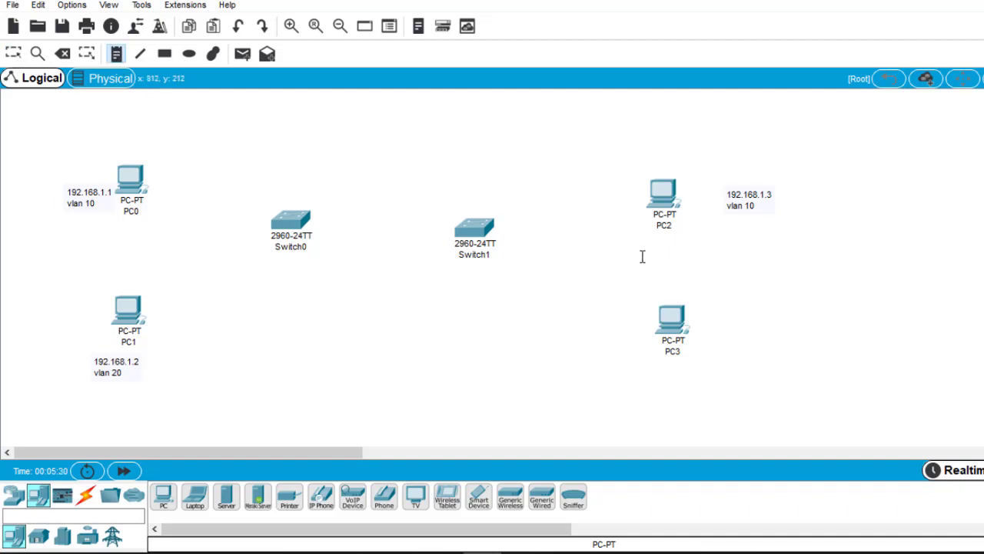
left_click(723, 327)
type("192")
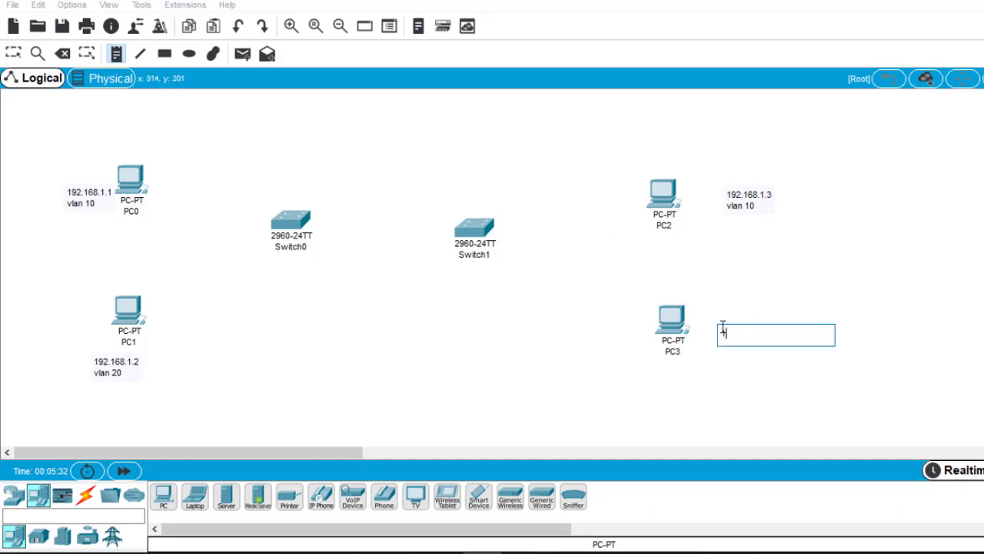
type(".168.1.4")
key("Return")
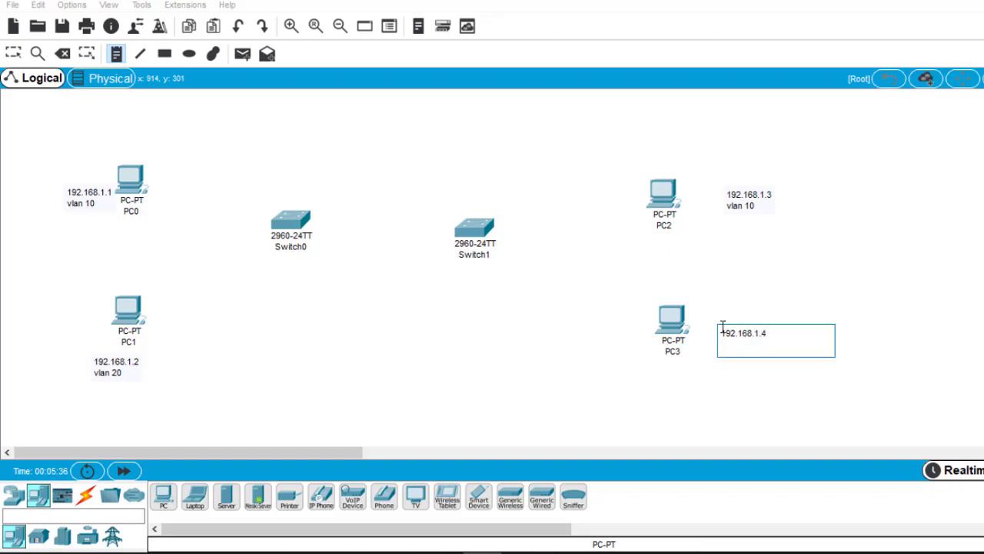
type("vlan 20")
key("Escape")
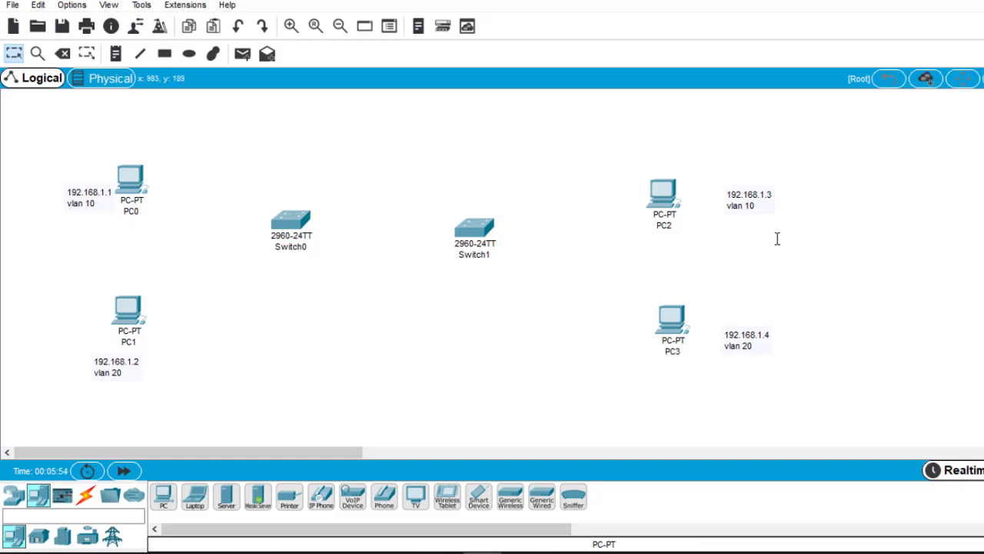
Connect Switch0 FastEthernet0/1 to Switch1 FastEthernet0/1 with a copper cross-over cable.
left_click(87, 494)
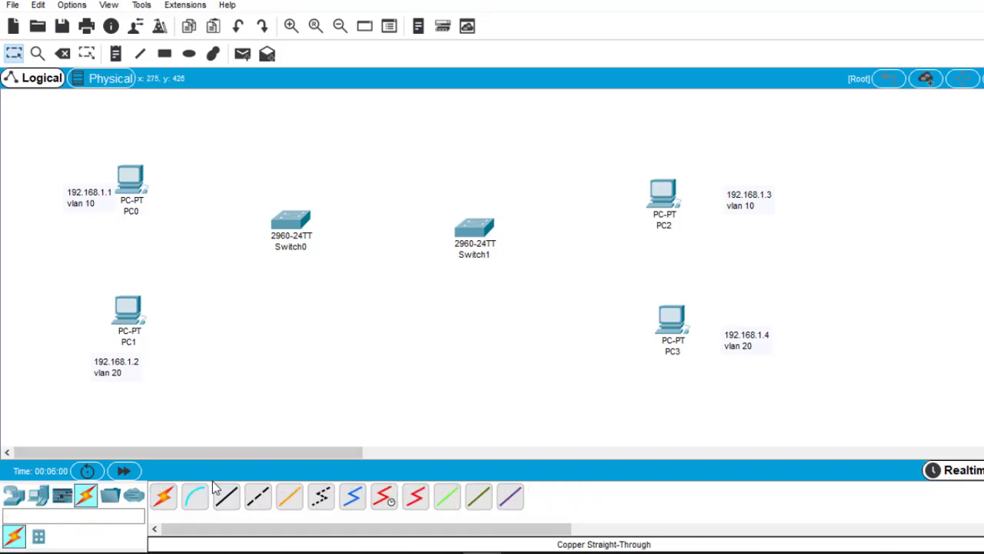
left_click(258, 497)
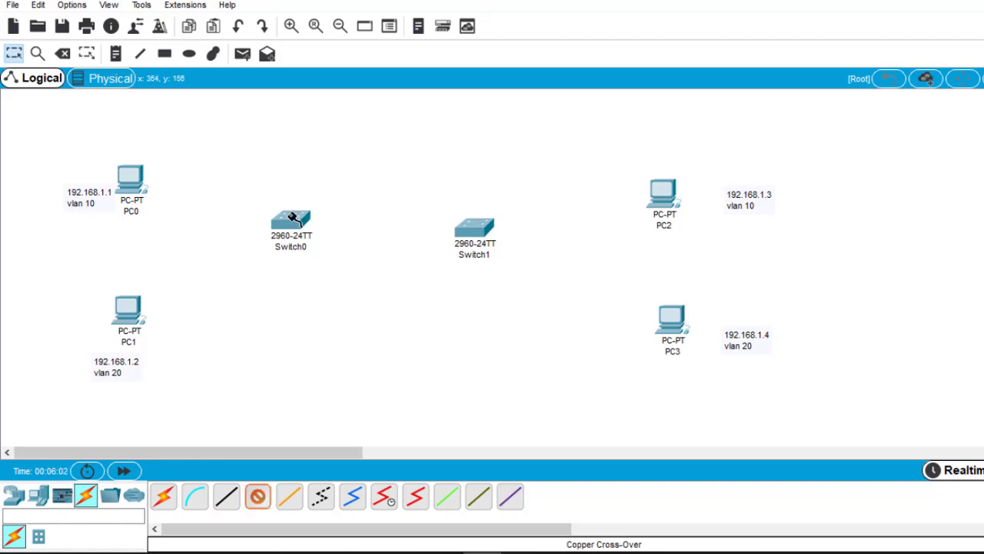
left_click(292, 221)
left_click(364, 9)
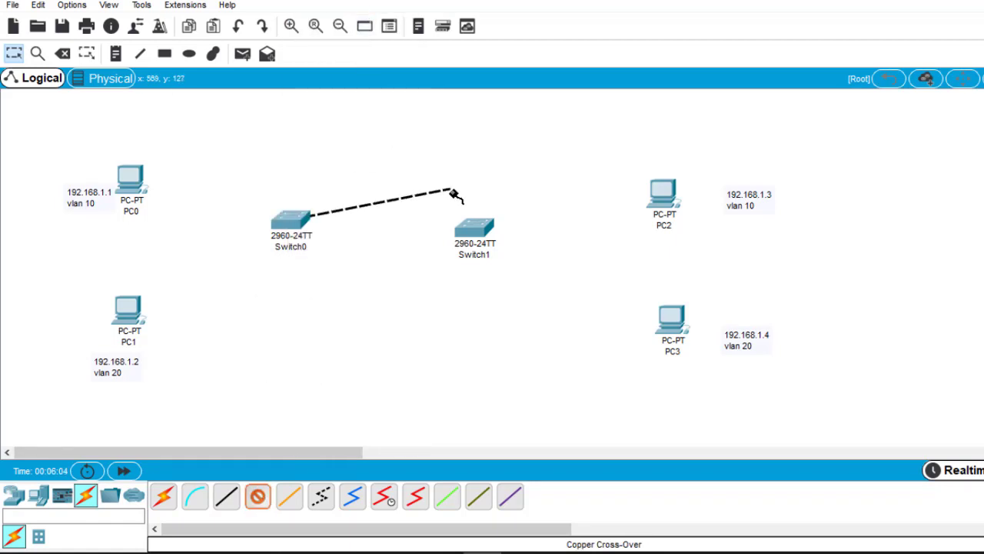
left_click(468, 229)
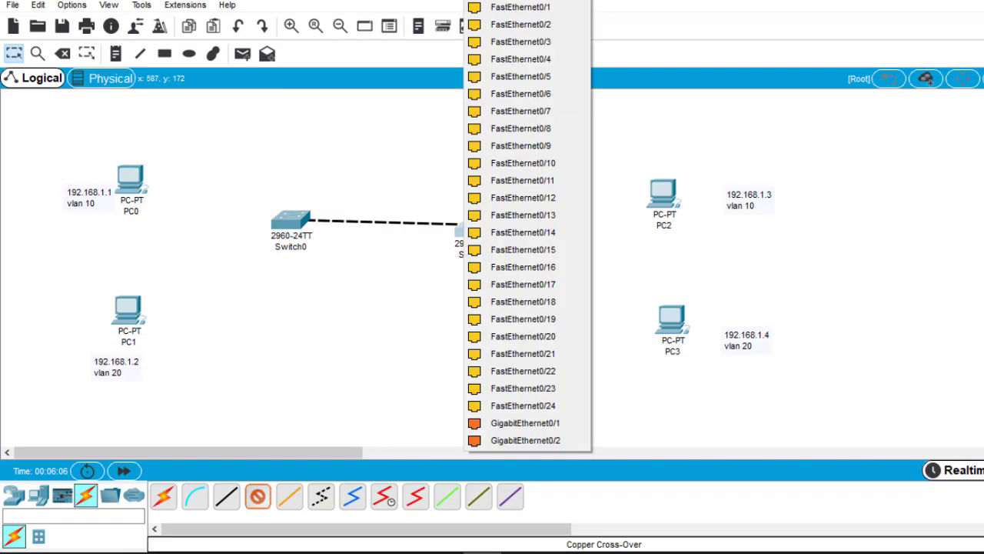
left_click(536, 10)
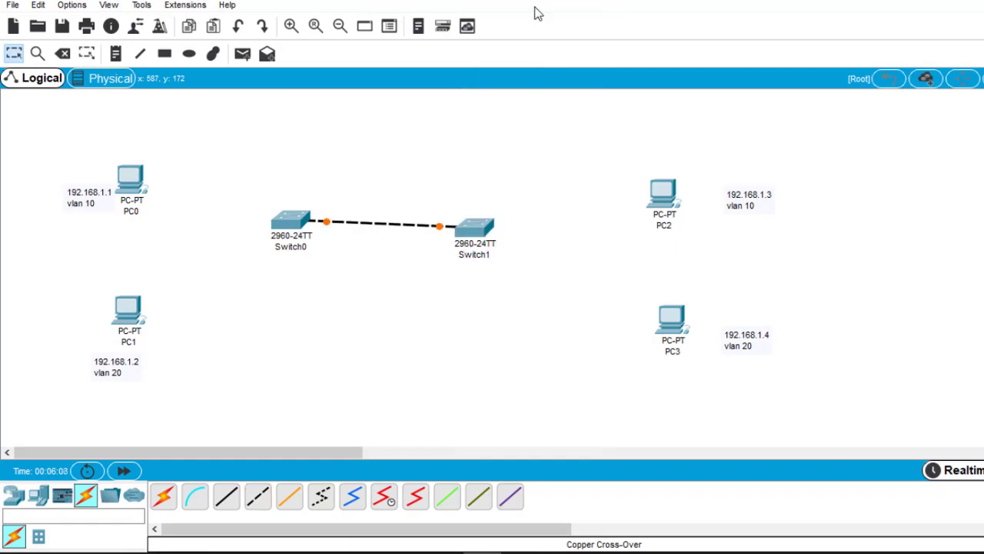
Connect Switch1 FastEthernet0/2 to PC2 FastEthernet0 with a copper straight-through cable.
left_click(228, 498)
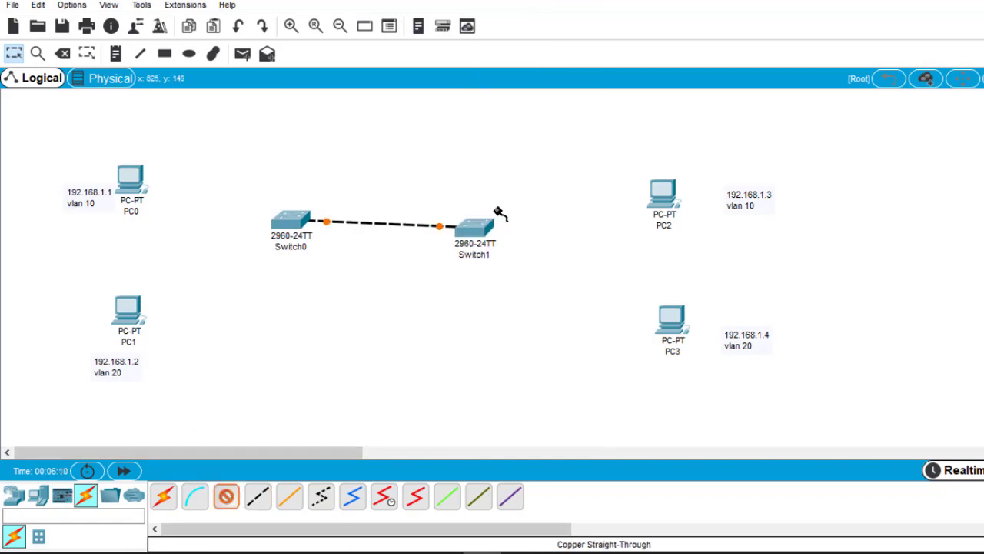
left_click(477, 227)
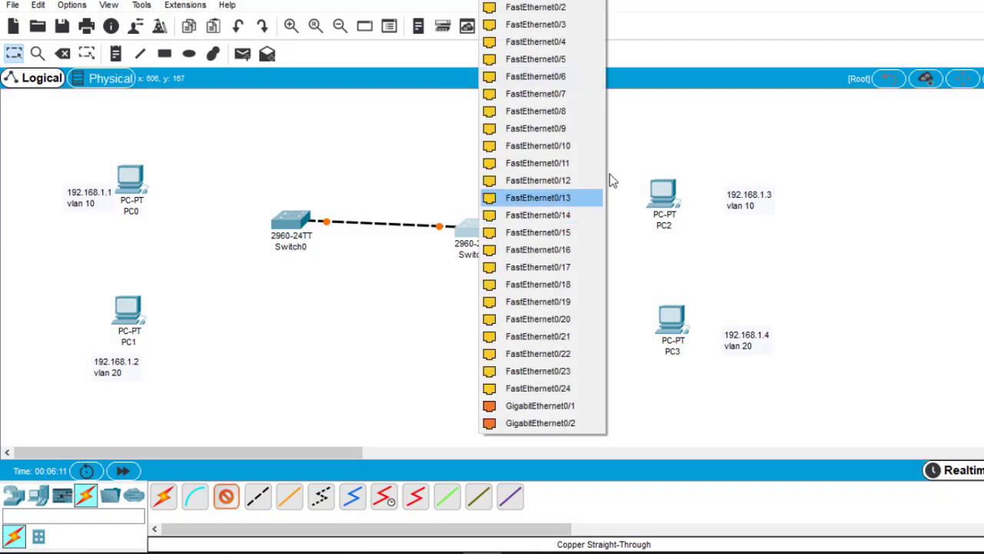
left_click(569, 9)
left_click(666, 198)
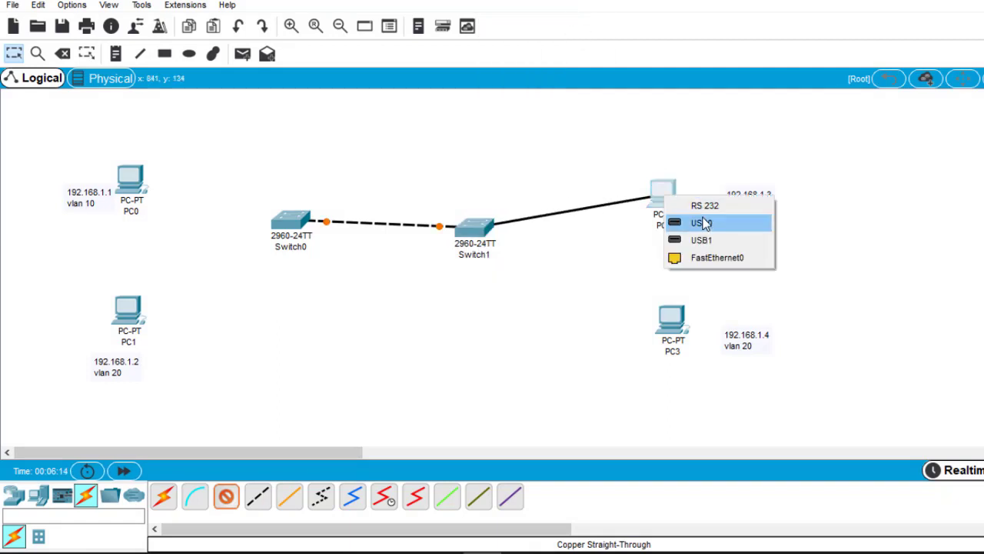
left_click(717, 258)
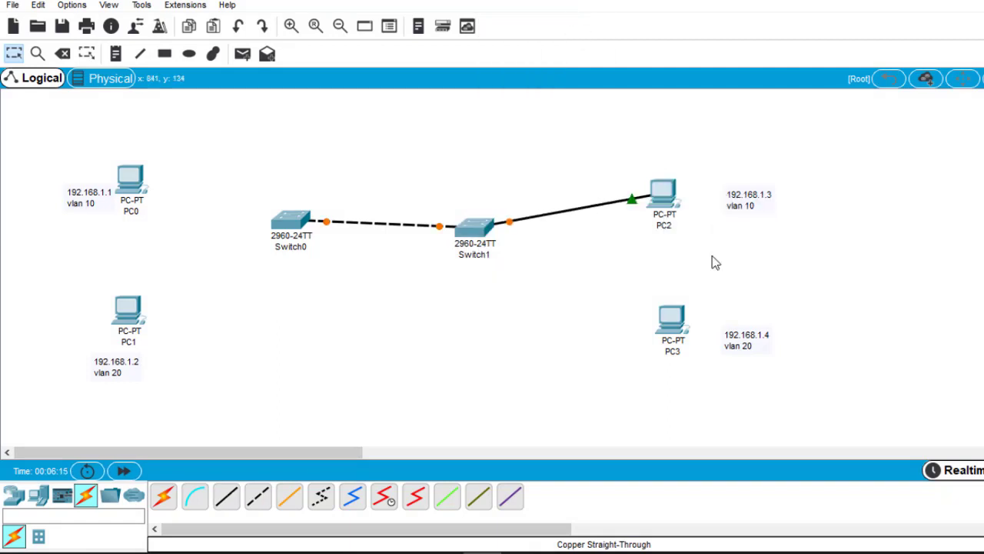
Connect Switch1 FastEthernet0/3 to PC3 FastEthernet0 with a copper straight-through cable.
left_click(227, 497)
left_click(482, 227)
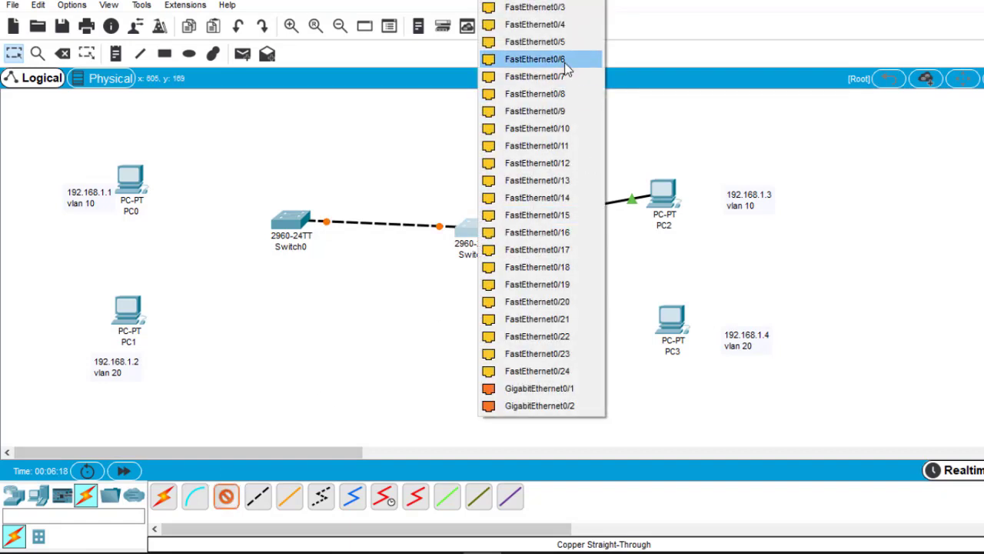
left_click(560, 15)
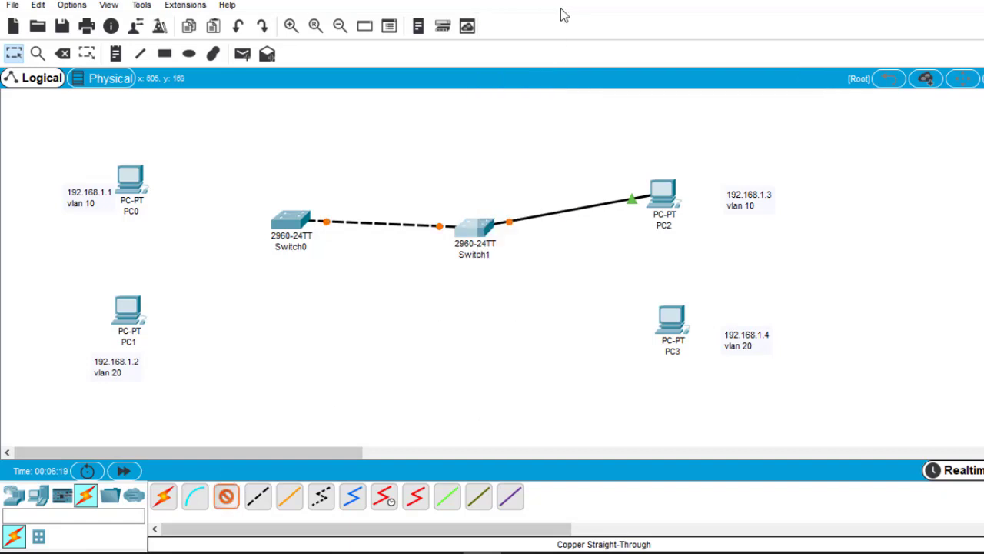
left_click(672, 315)
left_click(714, 387)
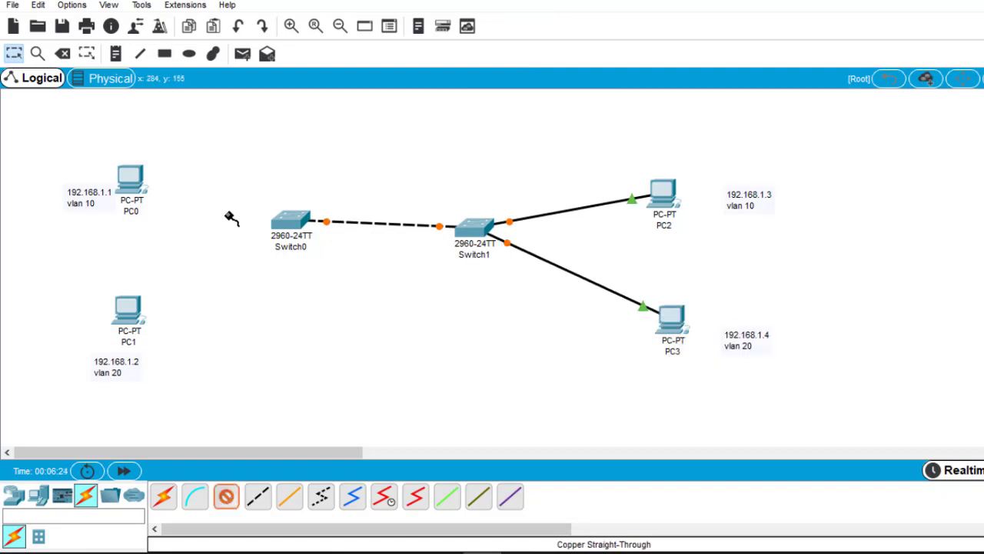
Connect Switch0 FastEthernet0/2 to PC1 FastEthernet0 with a copper straight-through cable.
left_click(288, 222)
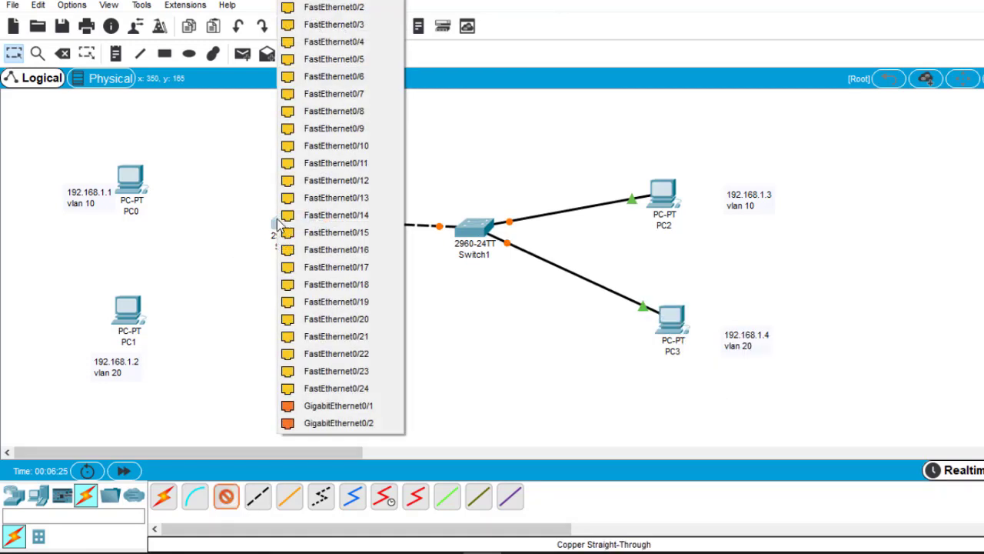
left_click(321, 8)
left_click(136, 316)
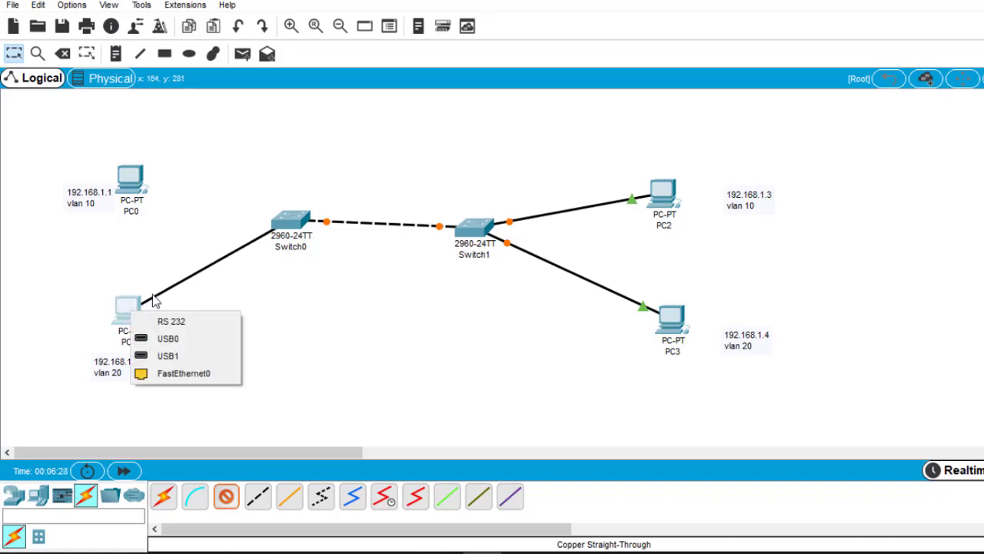
left_click(210, 372)
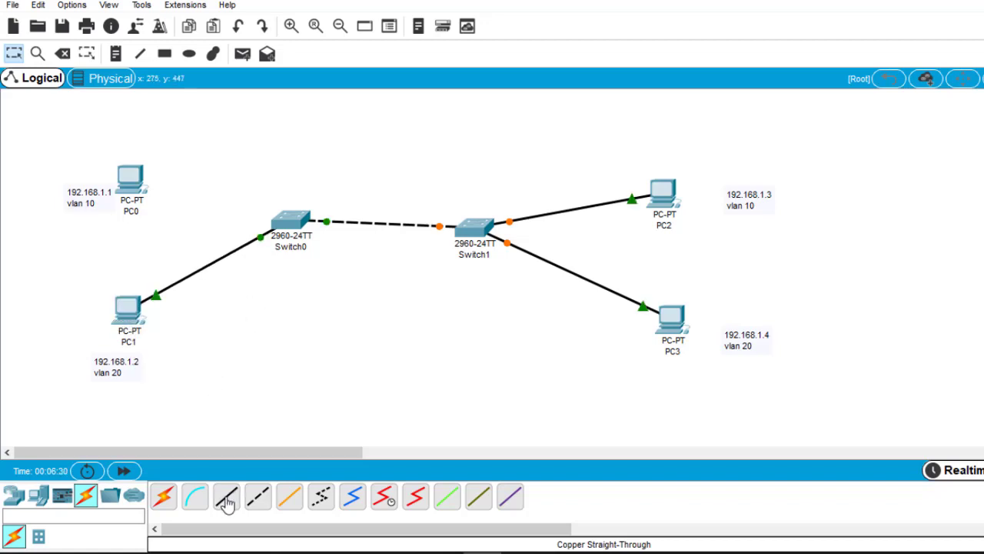
Connect Switch0 FastEthernet0/3 to PC0 FastEthernet0 with a copper straight-through cable, and move Switch0 slightly down, level with Switch1.
left_click(226, 497)
left_click(288, 219)
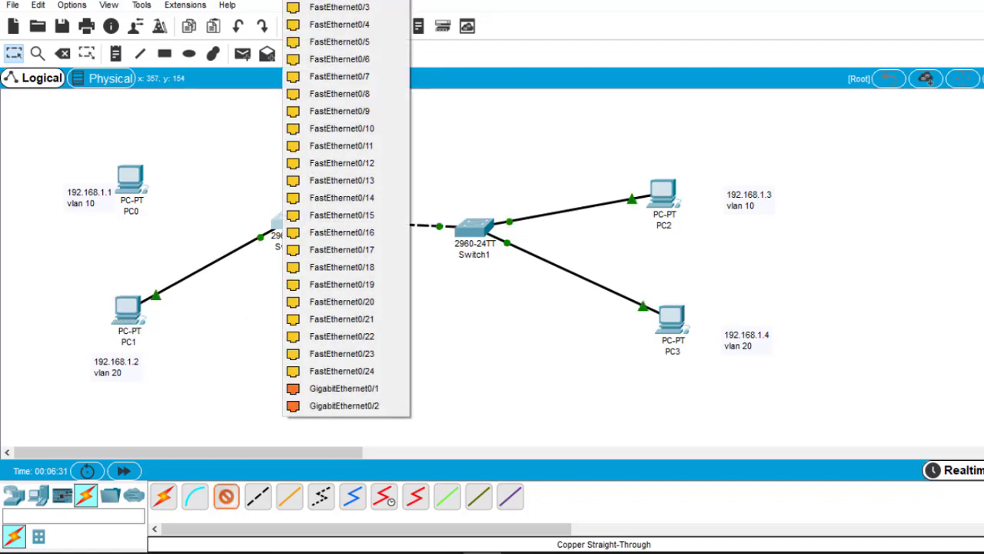
left_click(340, 7)
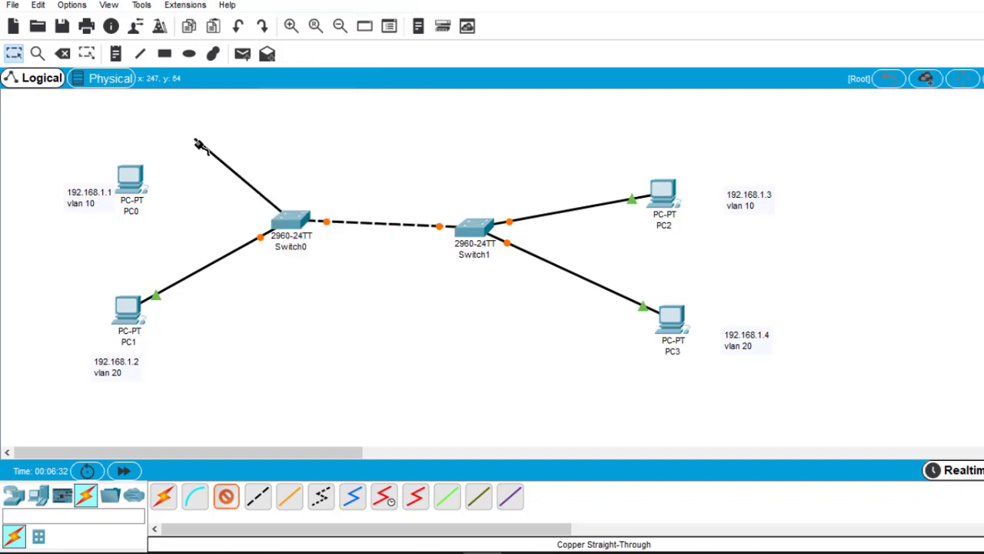
left_click(130, 172)
left_click(195, 242)
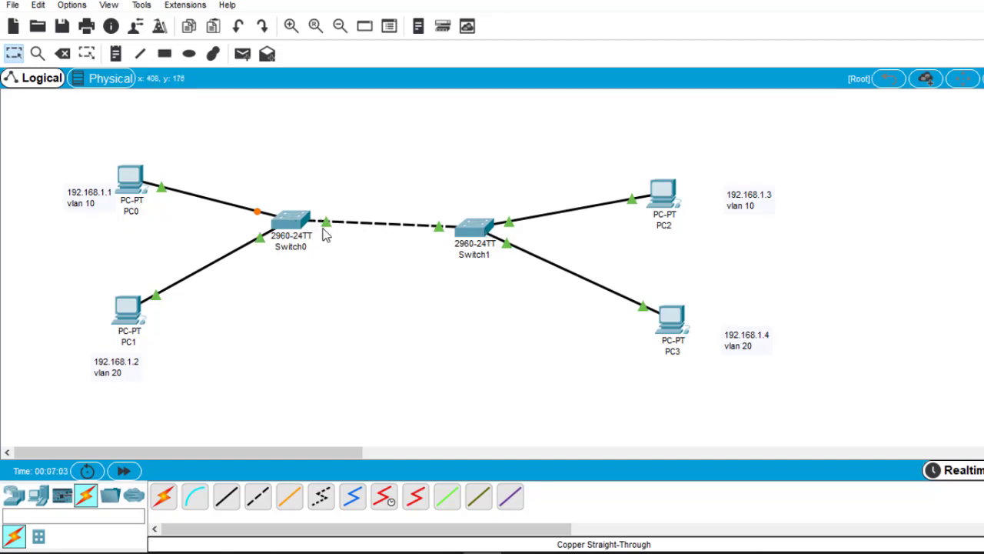
mouse_move(298, 228)
left_mouse_down()
mouse_move(289, 243)
mouse_move(302, 232)
left_mouse_up()
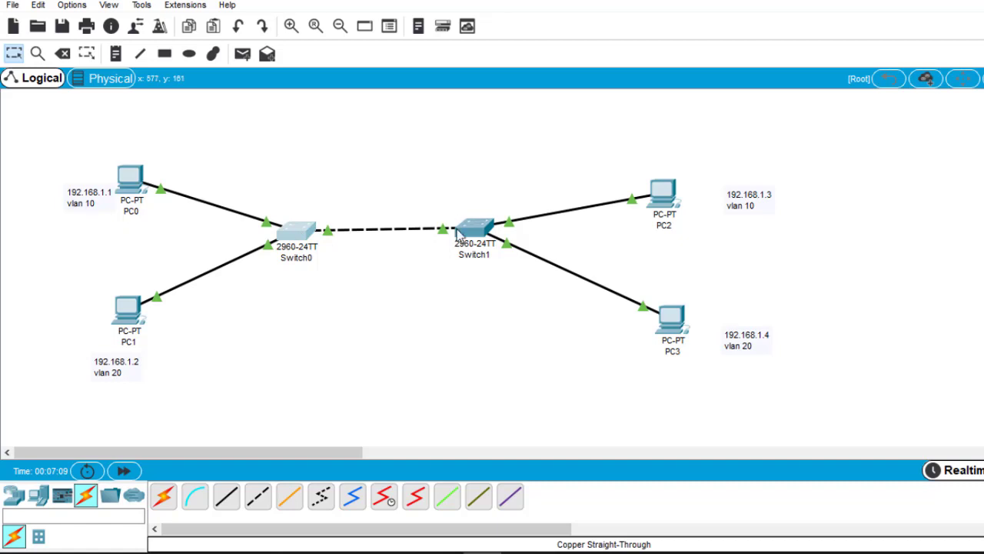
Add a note reading "Trunk" below the link between Switch0 and Switch1.
left_click(116, 54)
left_click(368, 247)
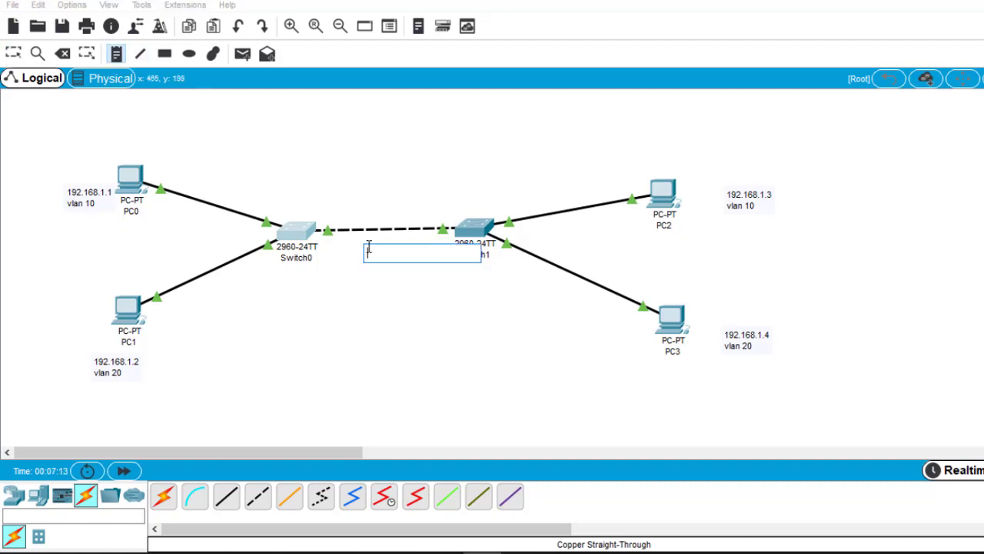
type("t")
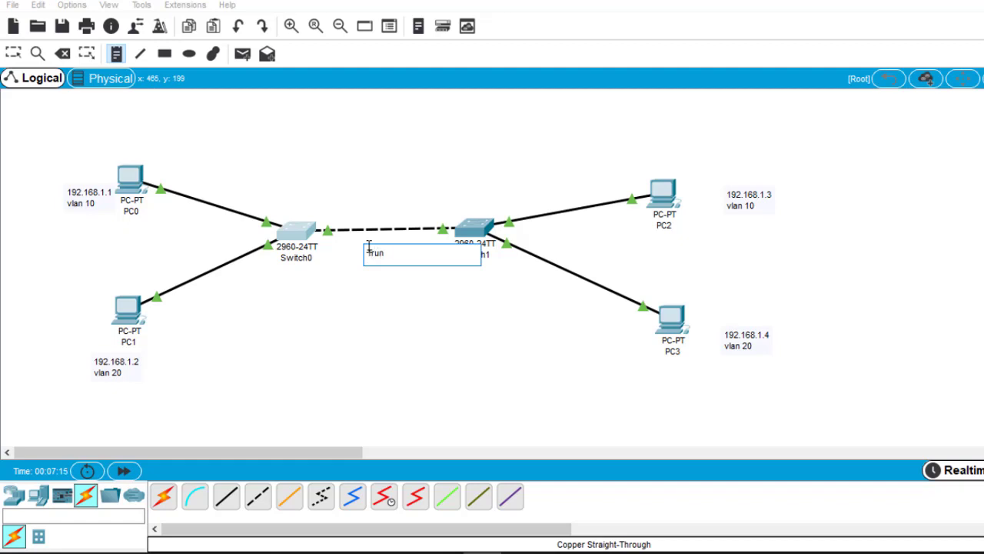
type("runk")
key("Escape")
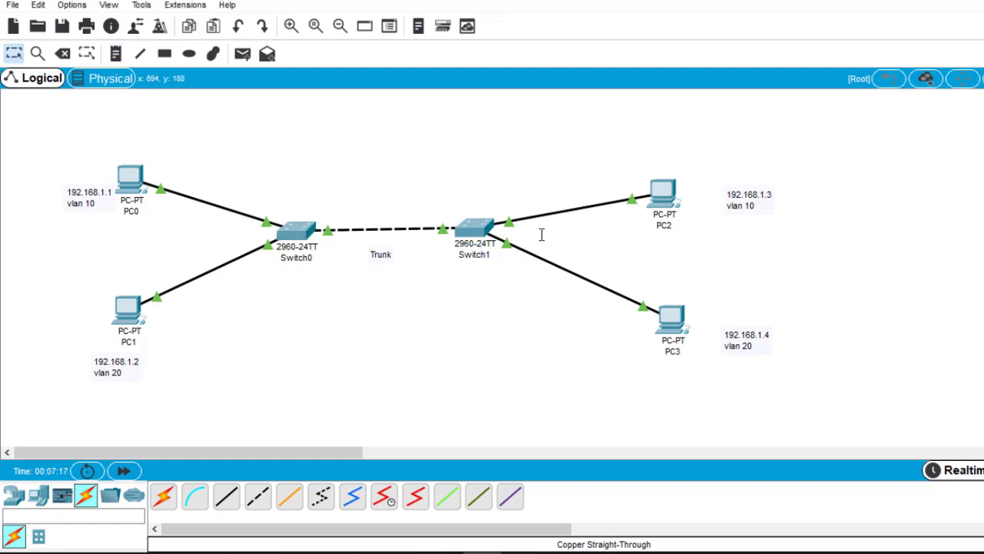
Add a note reading "Access" between the links from Switch1 to PC2 and PC3.
left_click(115, 54)
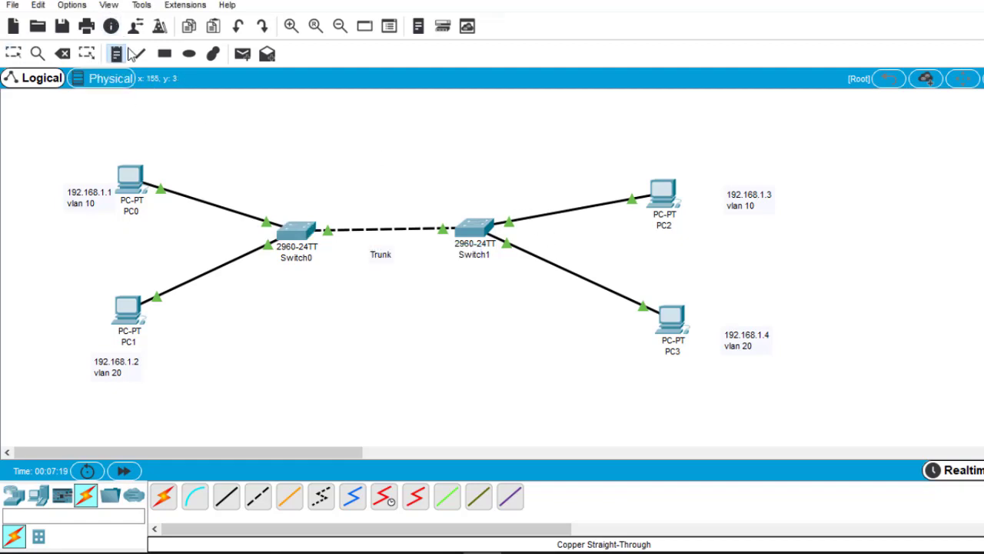
left_click(538, 235)
type("Access")
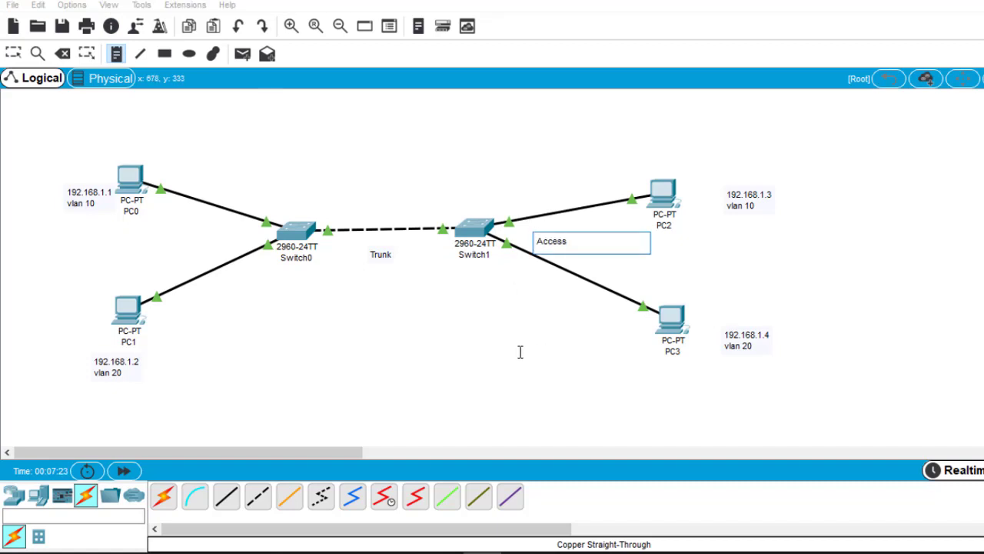
key("Escape")
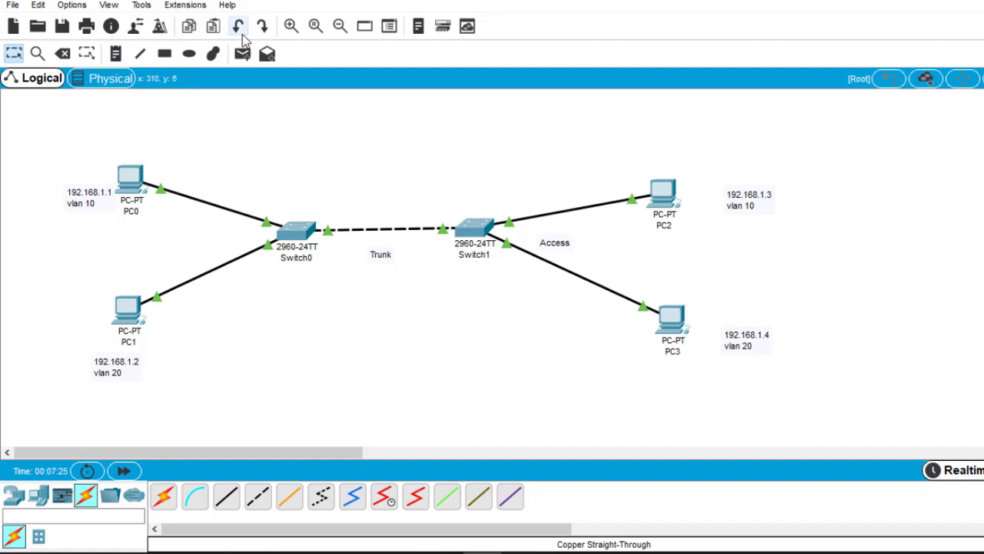
Add a note reading "Access" between the links from Switch0 to PC0 and PC1.
left_click(114, 53)
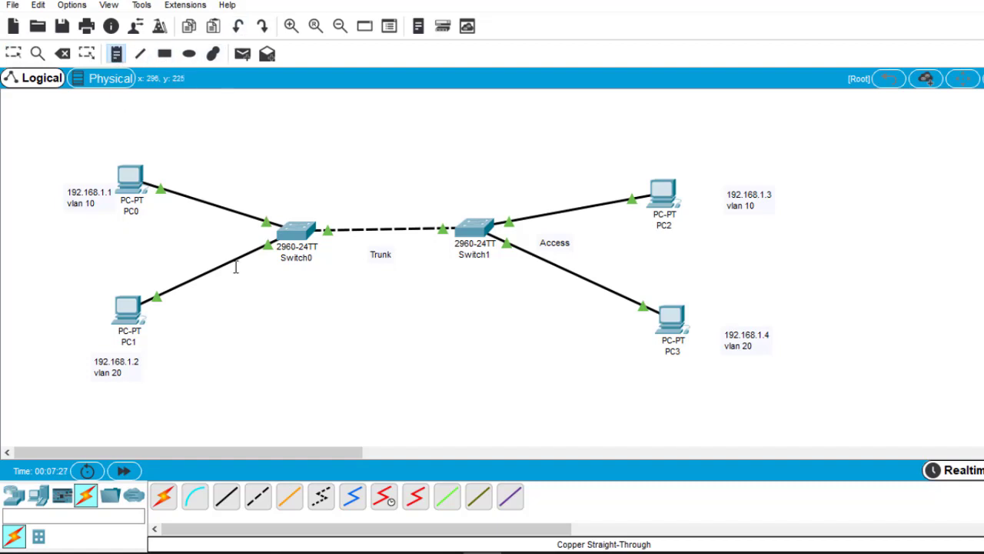
left_click(209, 234)
type("A")
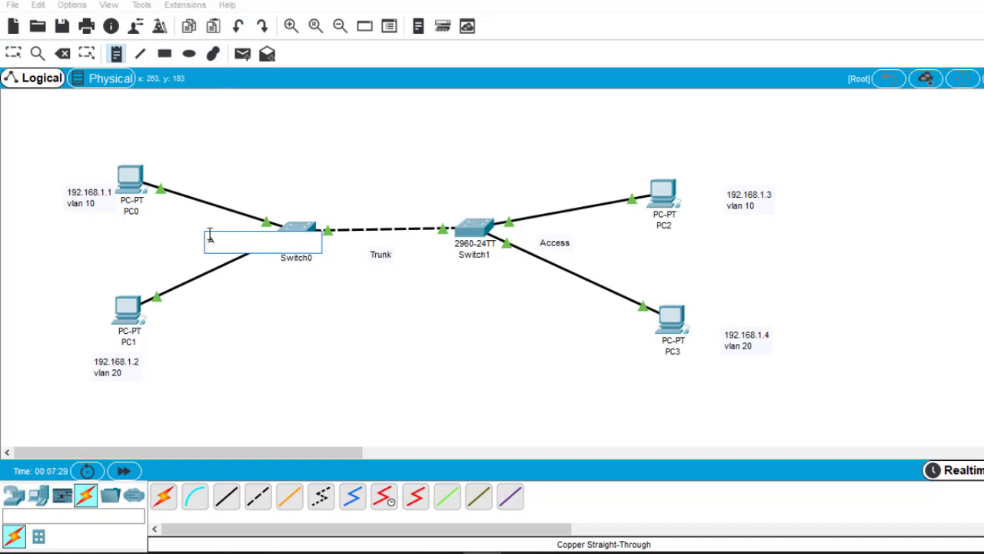
type("ccess")
key("Escape")
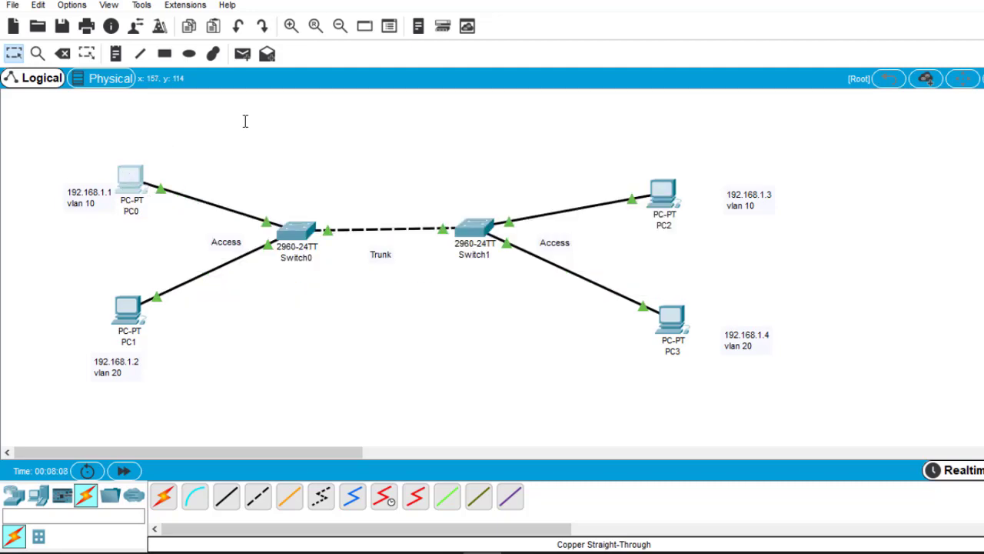
Configure PC0 with the static IP address 192.168.1.1 and subnet mask 255.255.255.0.
left_click(129, 178)
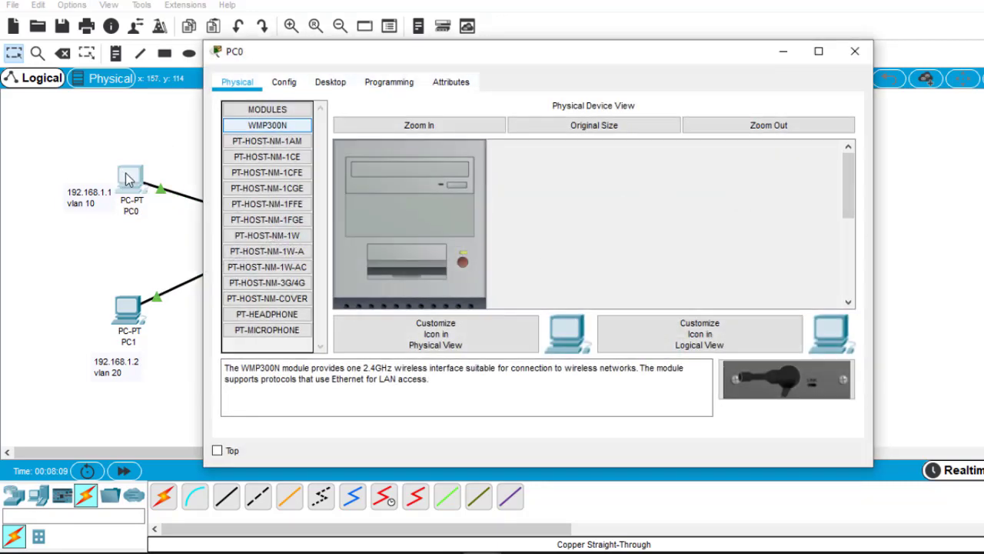
left_click(332, 83)
left_click(277, 162)
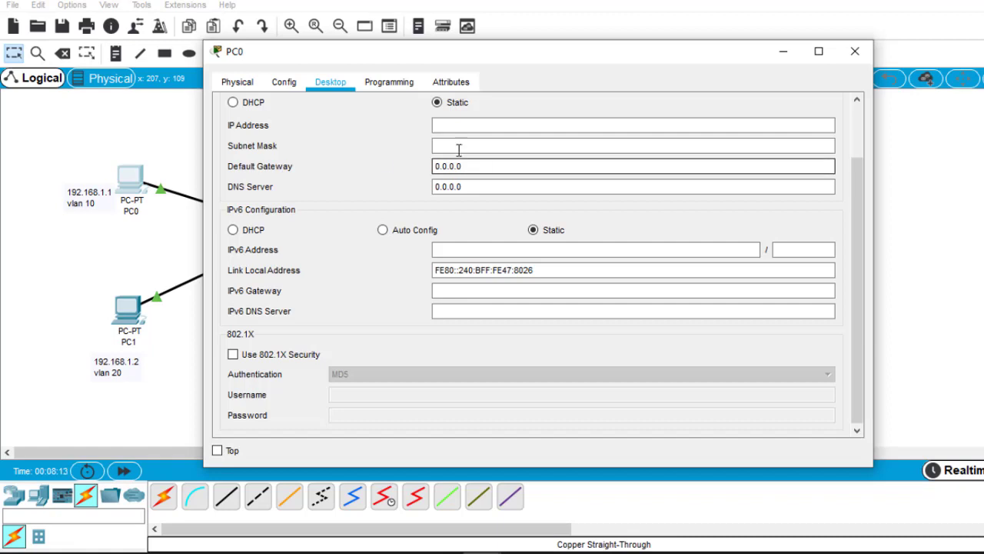
left_click(451, 123)
type("192")
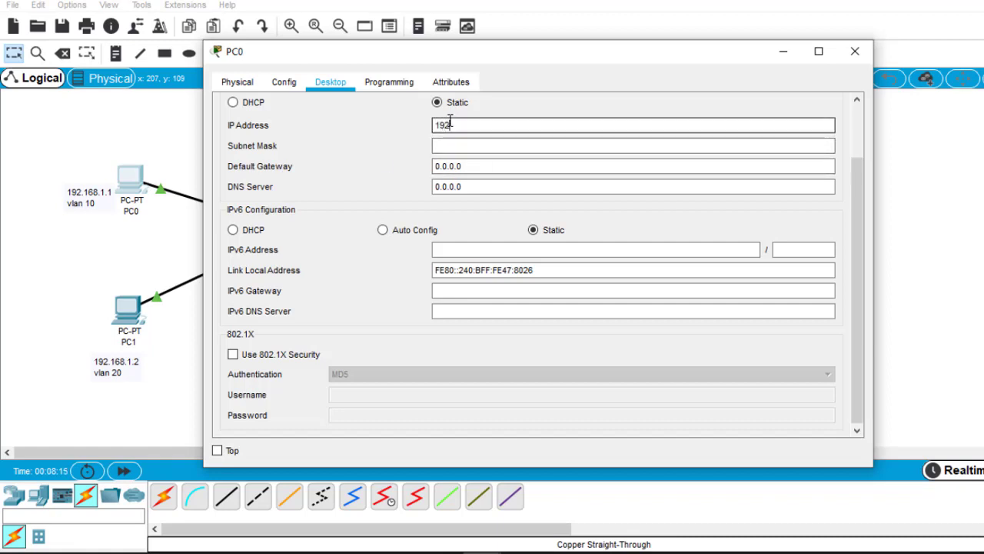
type(".168")
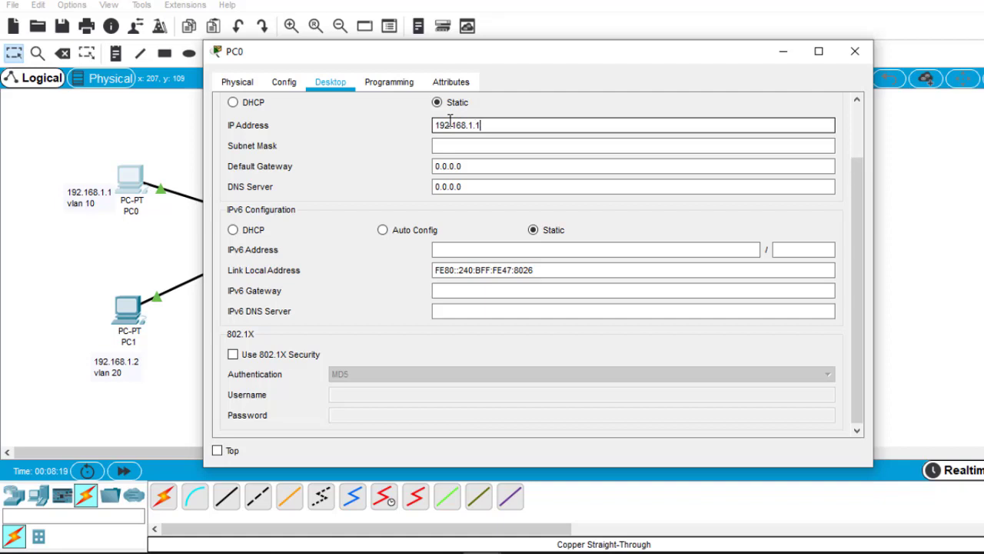
type(".1.1")
left_click(472, 148)
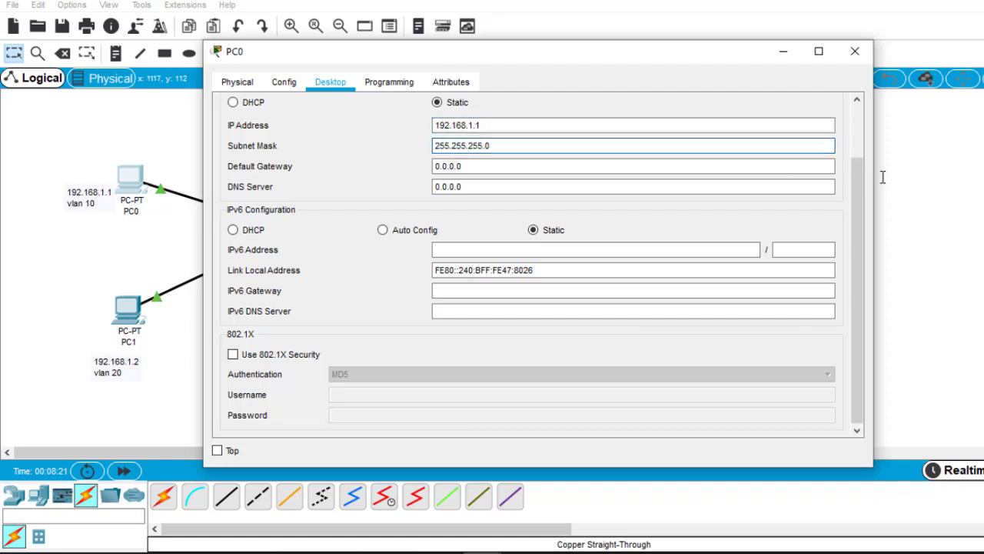
scroll(857, 185, "up", 3)
left_click(831, 108)
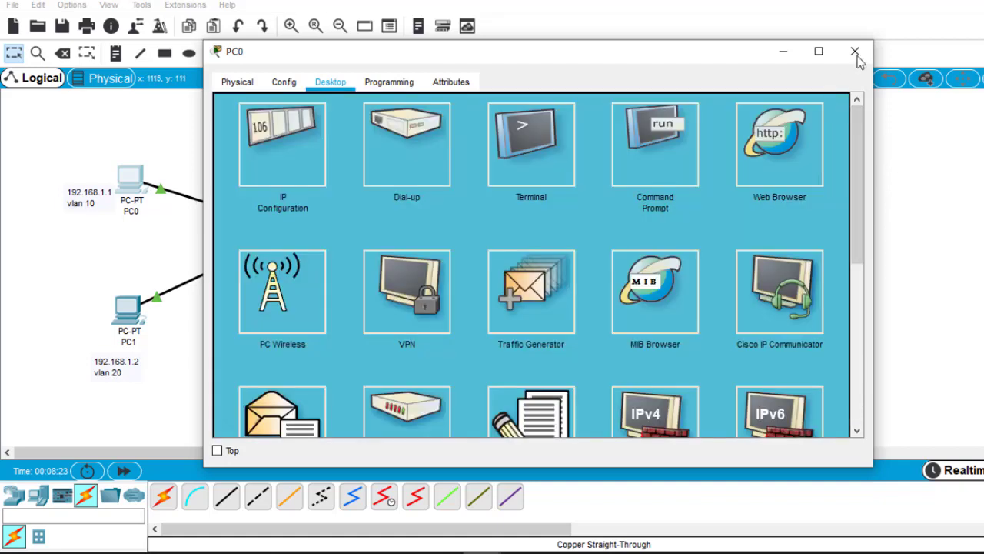
left_click(855, 52)
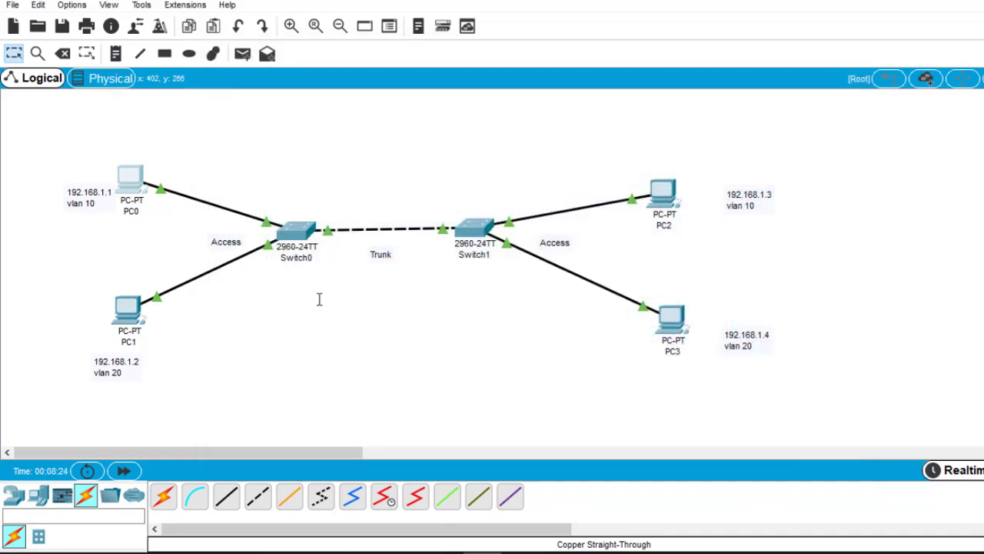
Configure PC1 with the static IP address 192.168.1.2 and subnet mask 255.255.255.0.
left_click(126, 313)
left_click(333, 82)
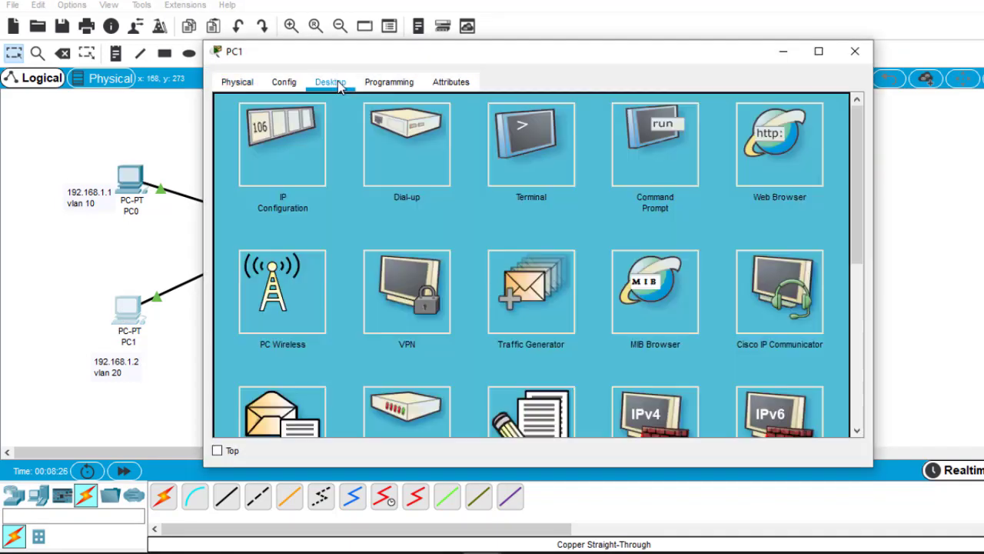
left_click(287, 157)
left_click(464, 123)
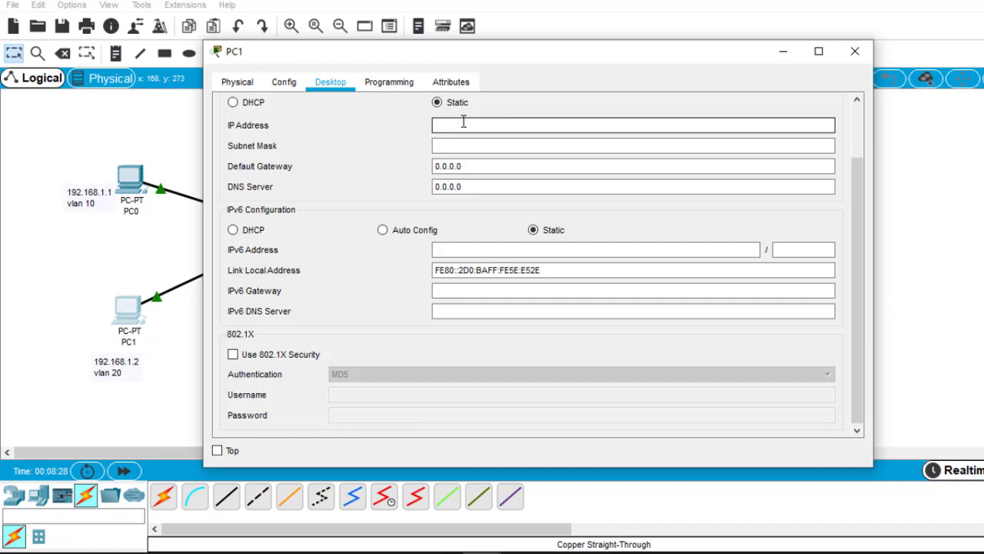
type("192.168.1.2")
left_click(466, 145)
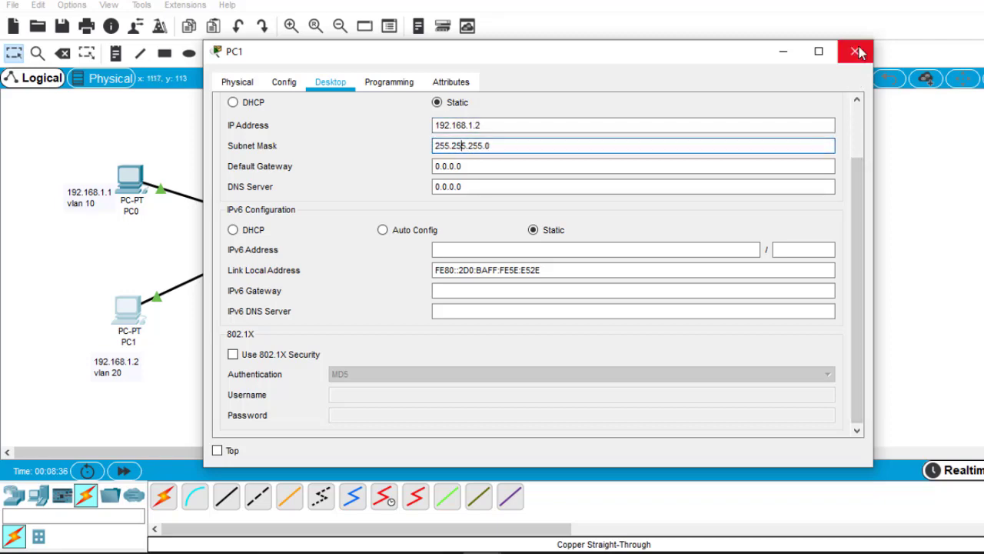
left_click(855, 51)
Configure PC2 with the static IP address 192.168.1.3 and subnet mask 255.255.255.0.
left_click(680, 190)
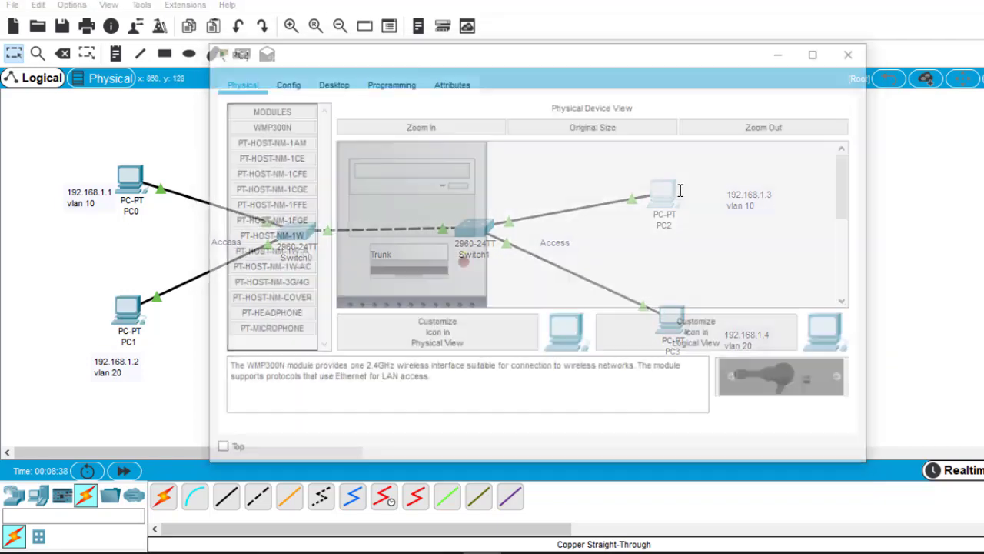
left_click(332, 82)
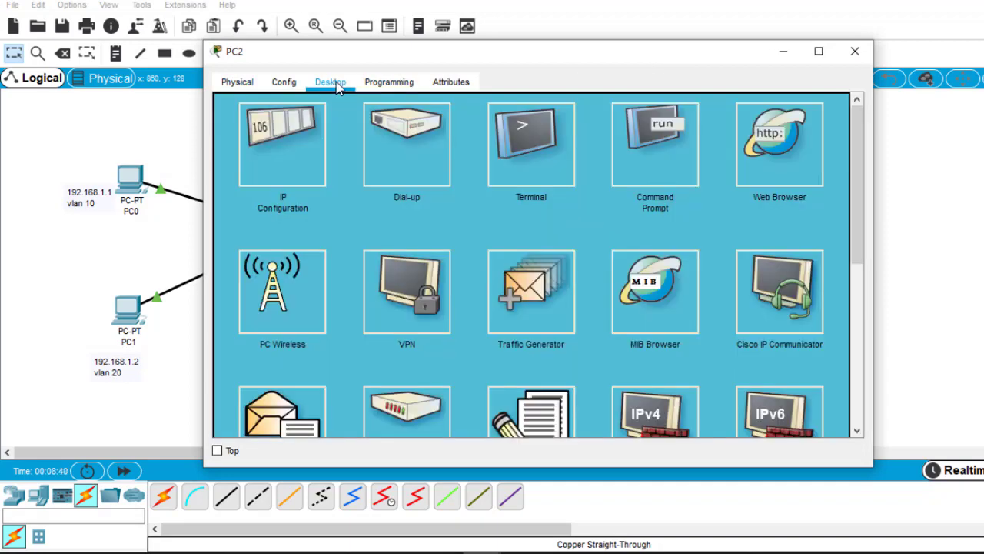
left_click(296, 143)
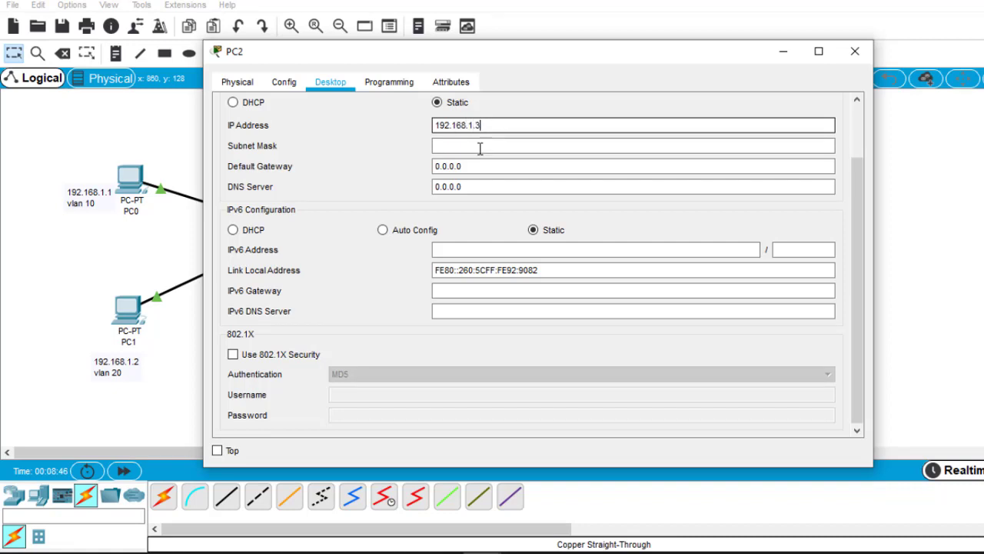
left_click(480, 149)
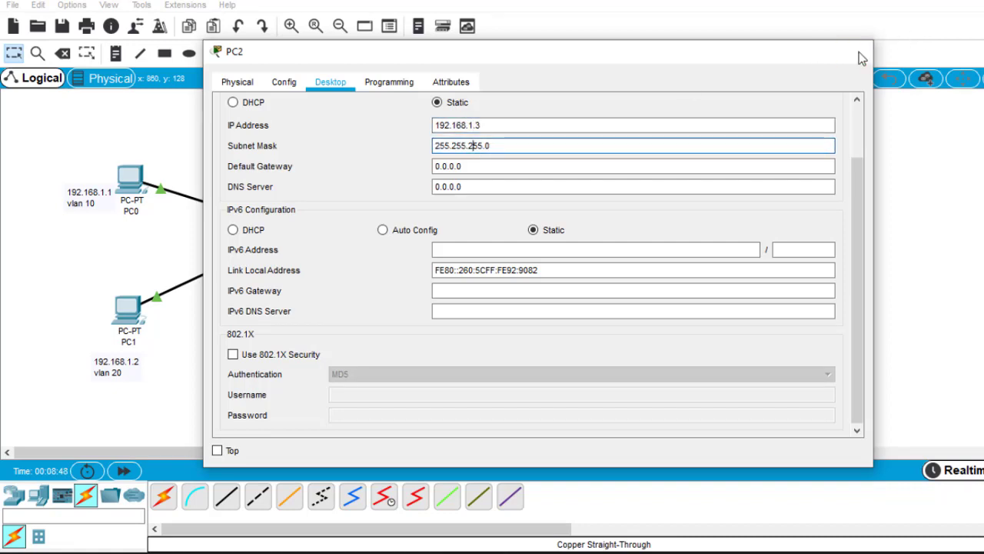
left_click(859, 52)
Configure PC3 with the static IP address 192.168.1.4 and its default subnet mask.
left_click(669, 327)
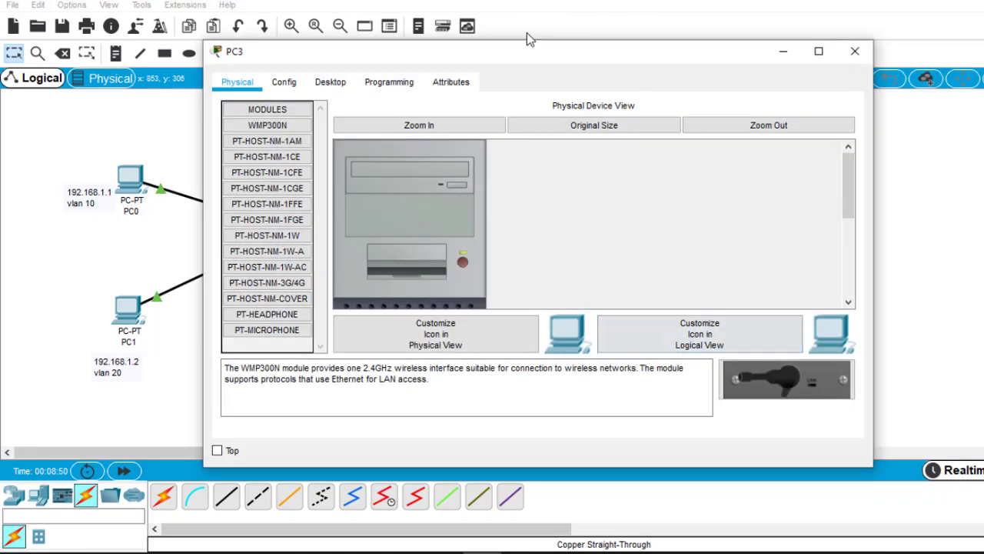
left_click(330, 82)
left_click(282, 153)
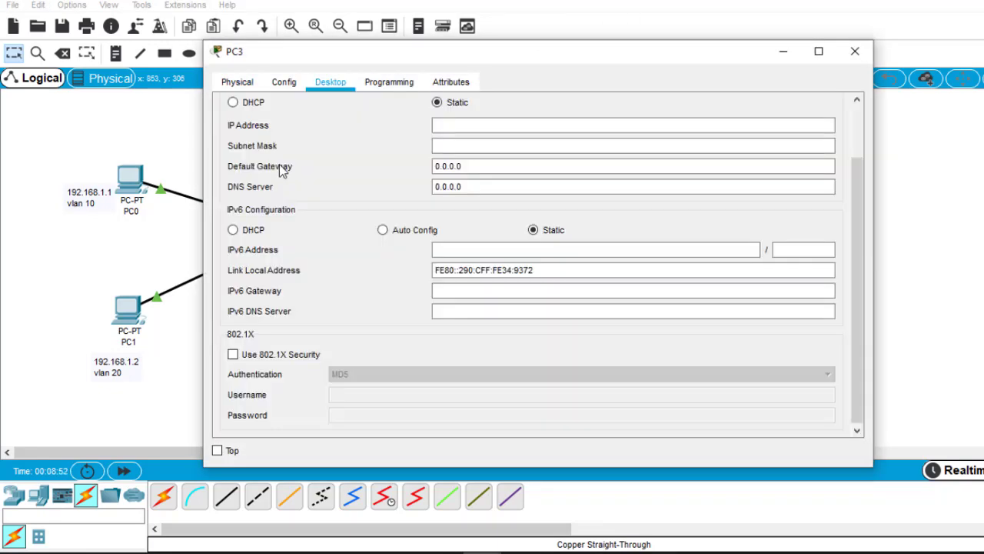
left_click(477, 130)
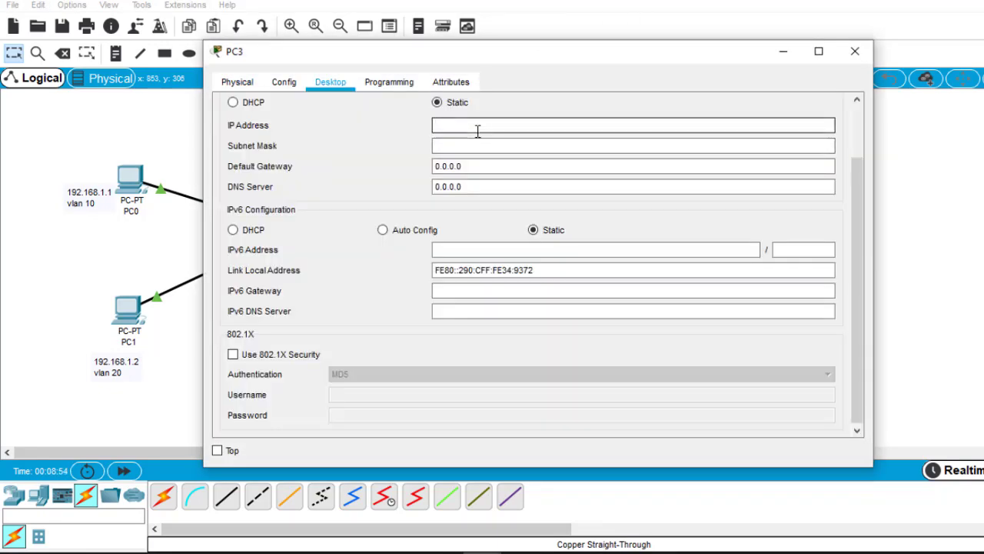
type("192.168.1.4")
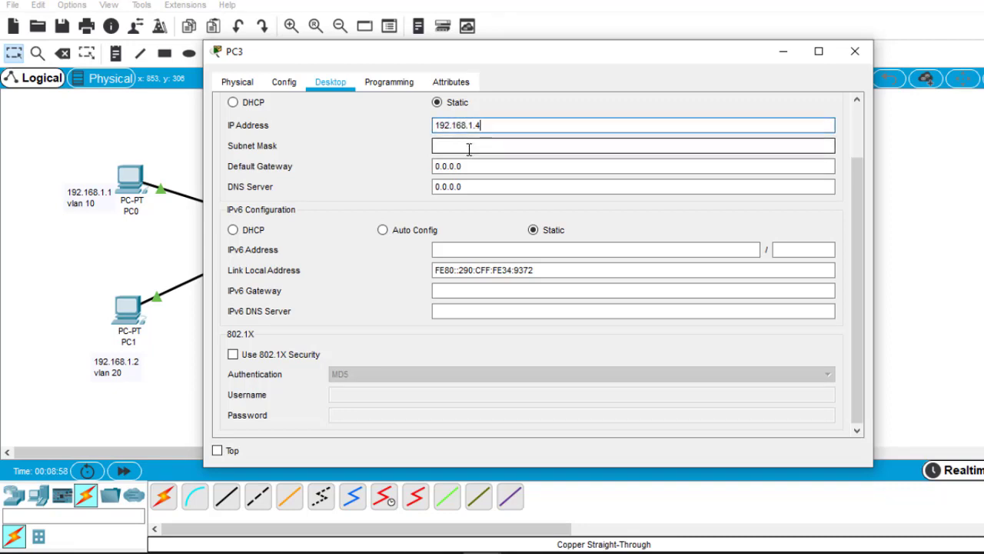
left_click(469, 147)
left_click(854, 52)
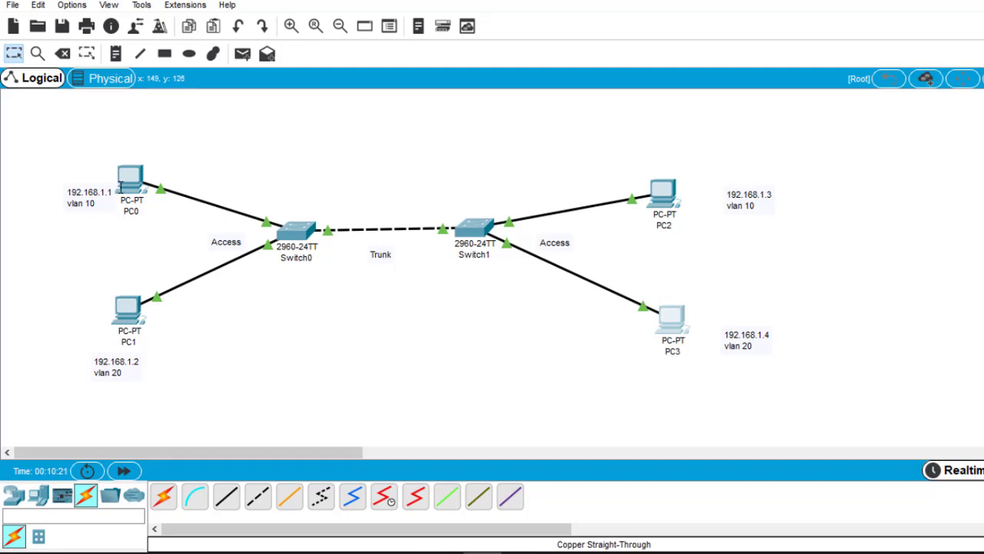
Ping PC1 at 192.168.1.2 from PC0's command prompt.
left_click(128, 178)
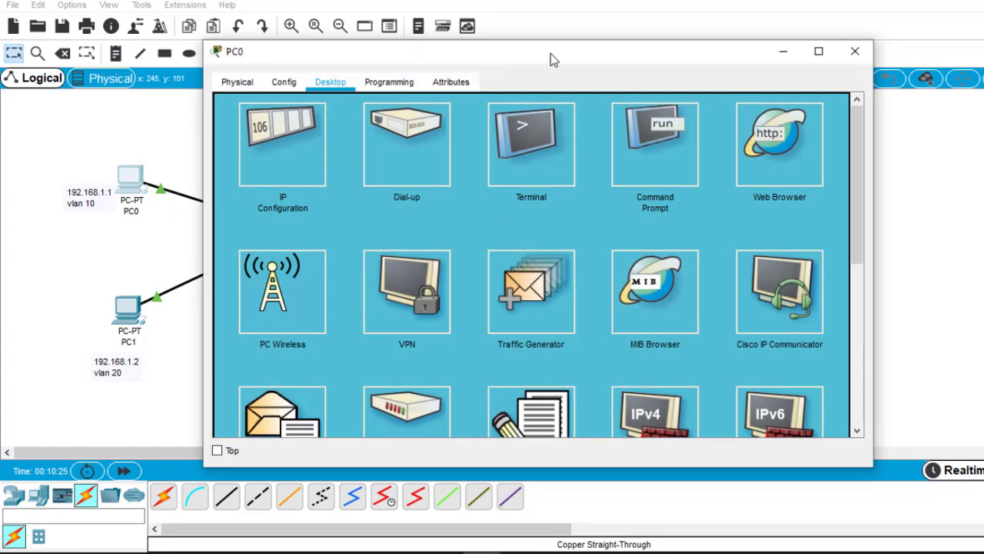
left_click(855, 51)
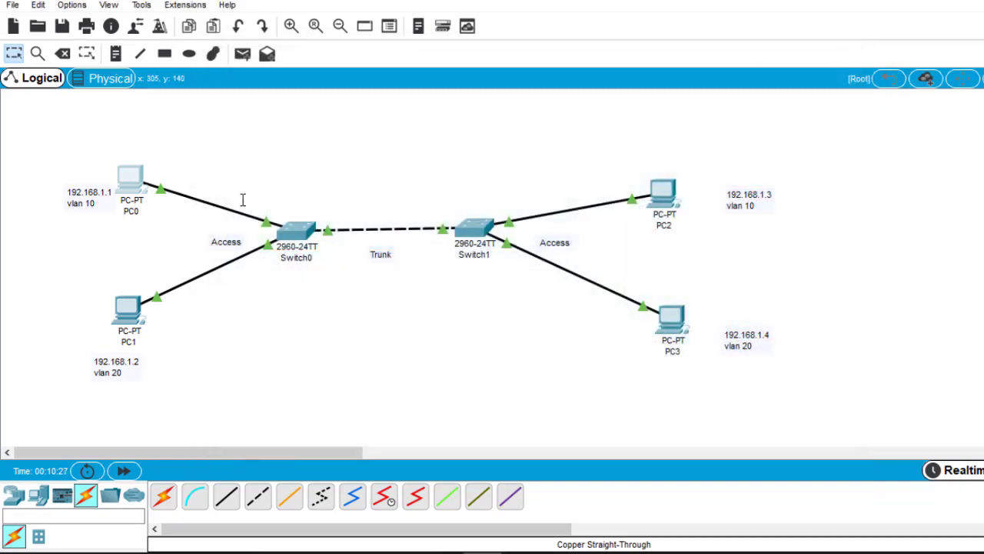
left_click(132, 174)
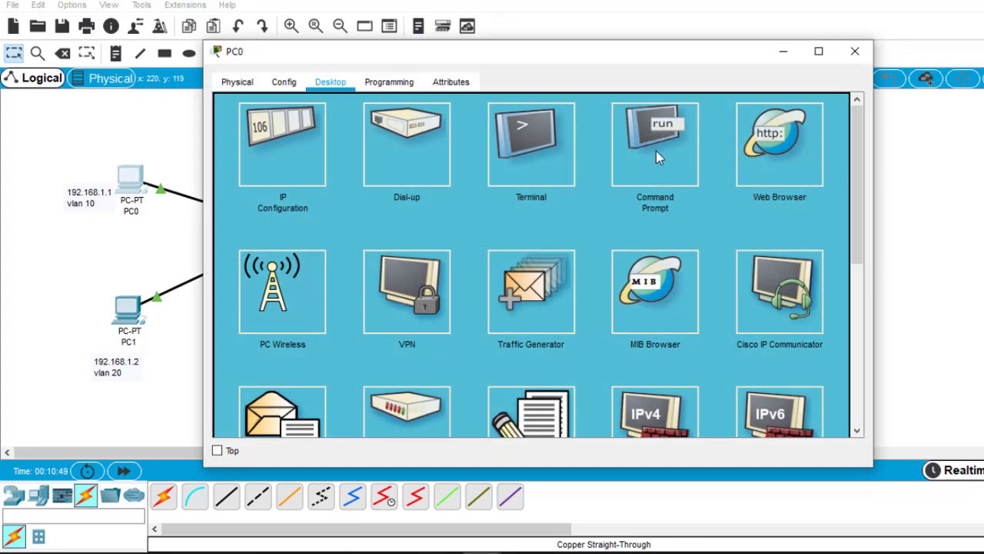
left_click(656, 152)
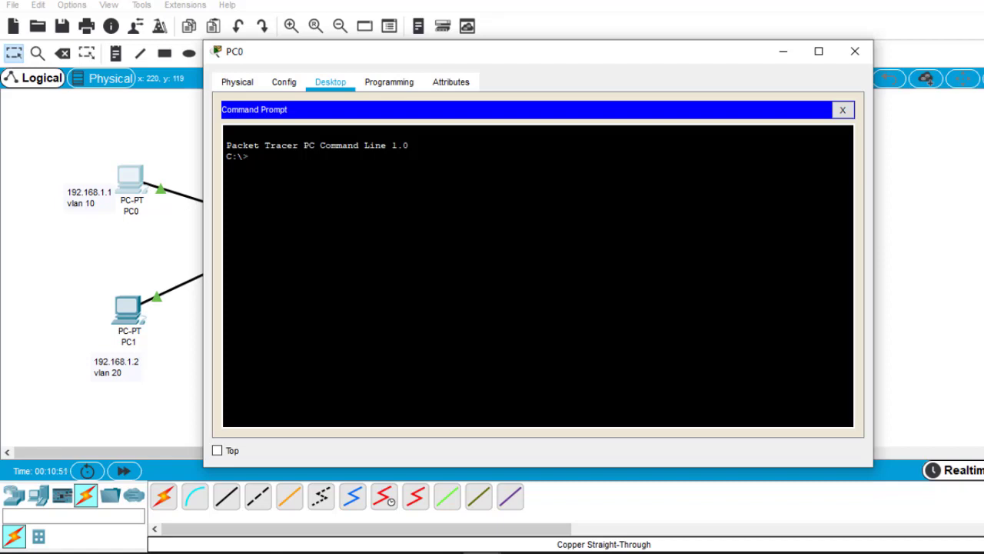
type("ping 192.168.1.2")
key("Return")
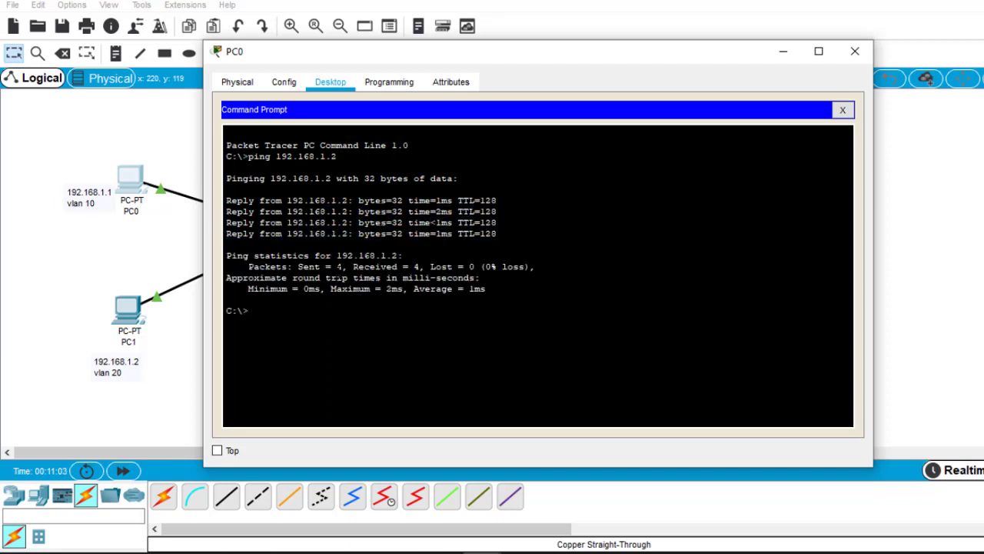
Ping PC2 at 192.168.1.3 from PC0 and stop the ping before it completes.
key("Up")
type("3")
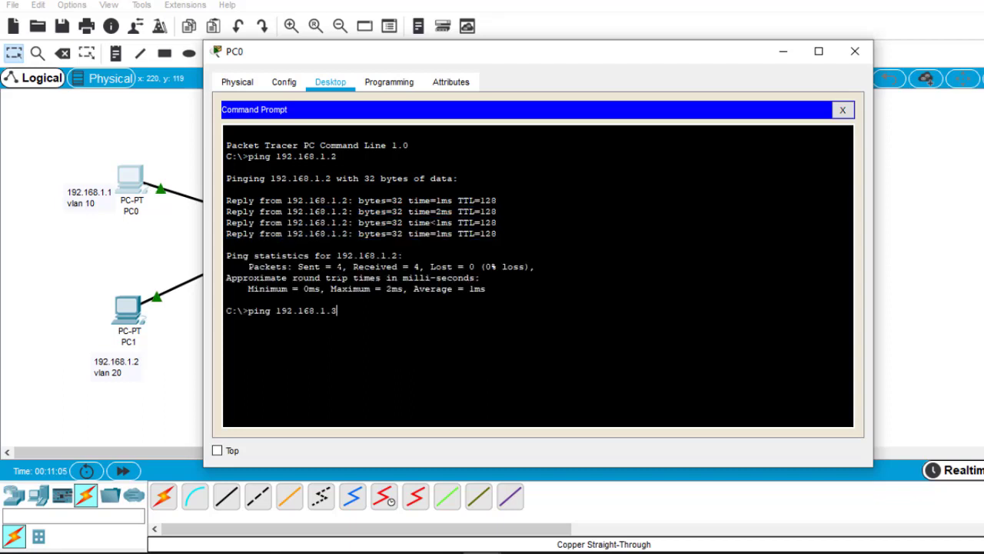
key("Return")
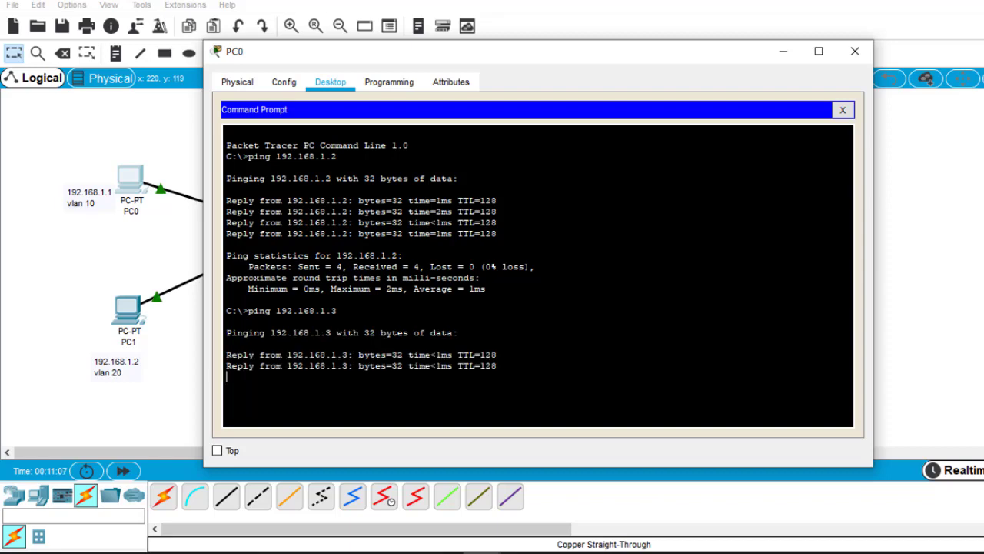
key("ctrl+c")
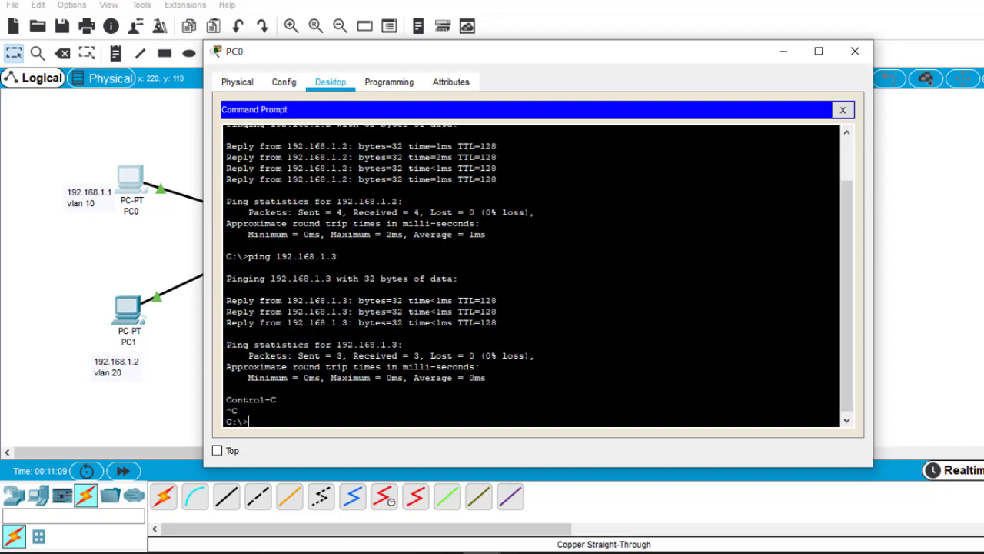
Ping PC3 at 192.168.1.4 from PC0, interrupt the ping, and close PC0's window.
key("Up")
key("BackSpace")
type("4")
key("Return")
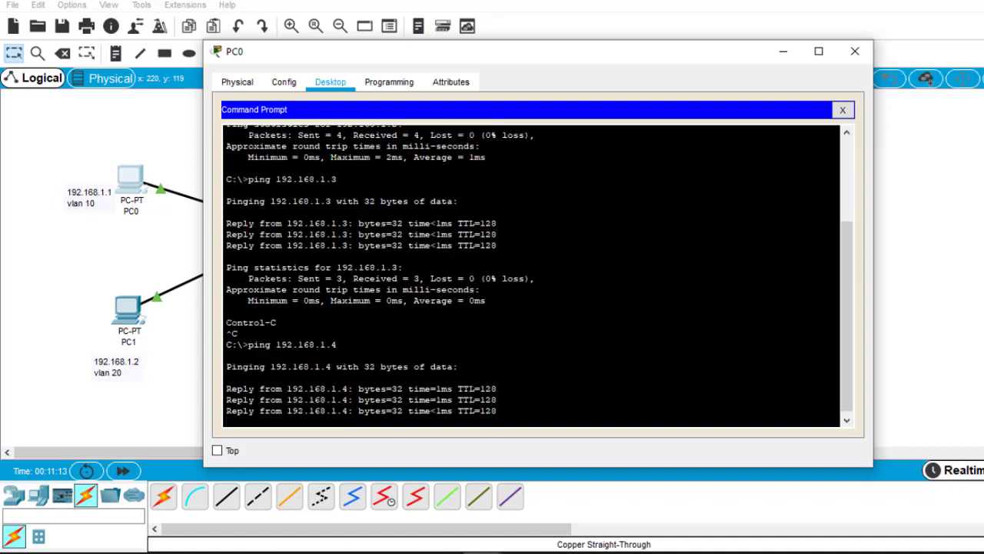
key("ctrl+c")
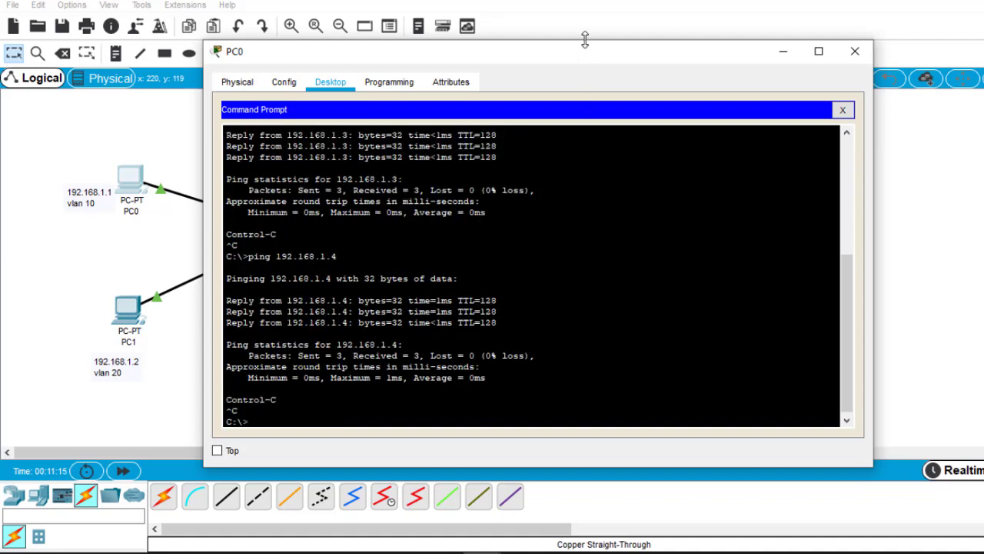
left_click_drag(586, 53, 738, 305)
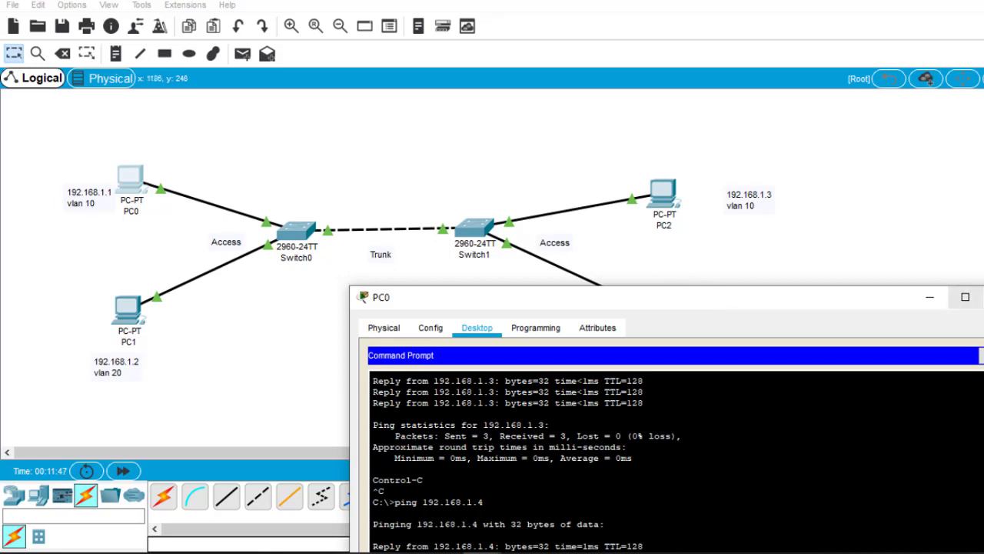
left_click(983, 296)
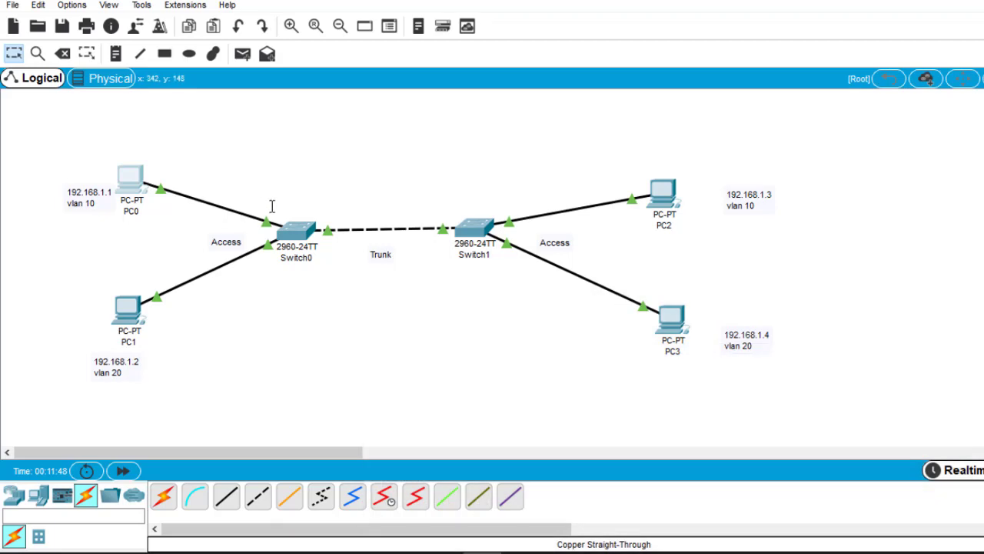
Open Switch0's command line and enter privileged EXEC mode with the en command.
left_click(287, 230)
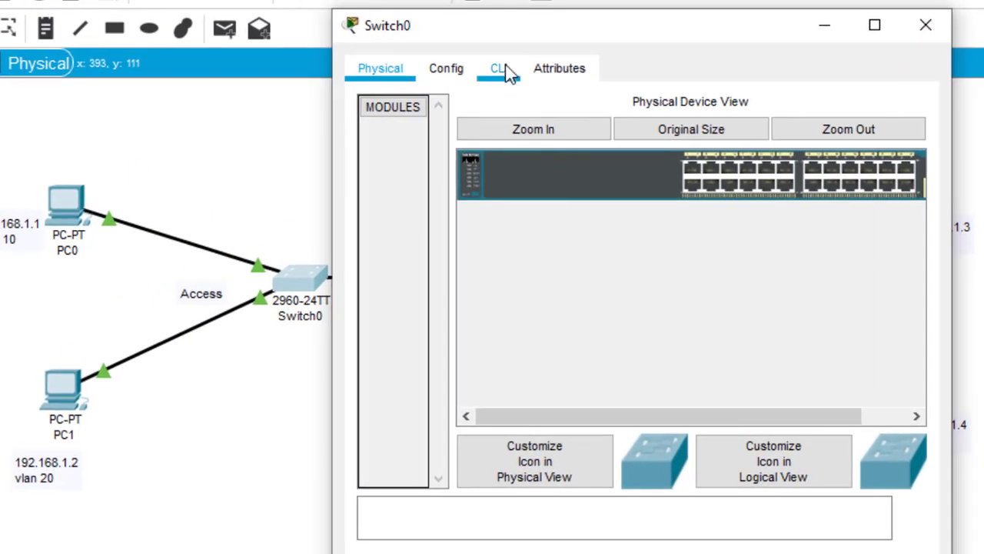
left_click(504, 69)
key("Return")
key("Return")
key("Return")
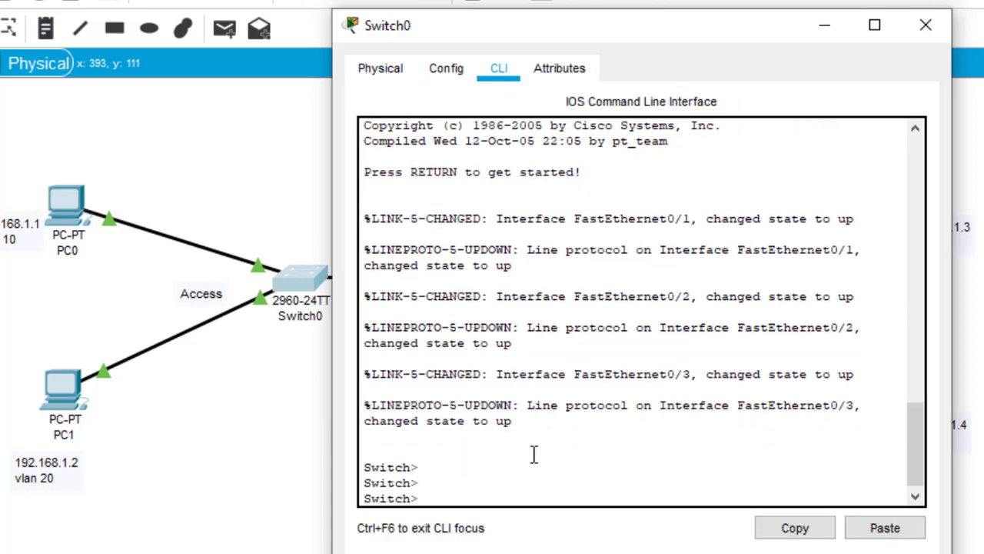
type("en")
key("Return")
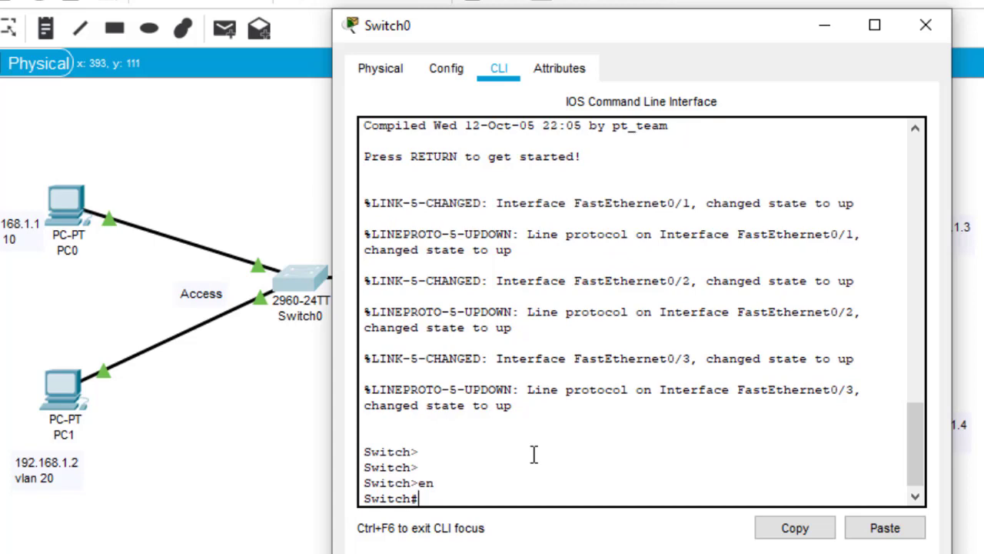
key("Return")
key("Return")
key("Return")
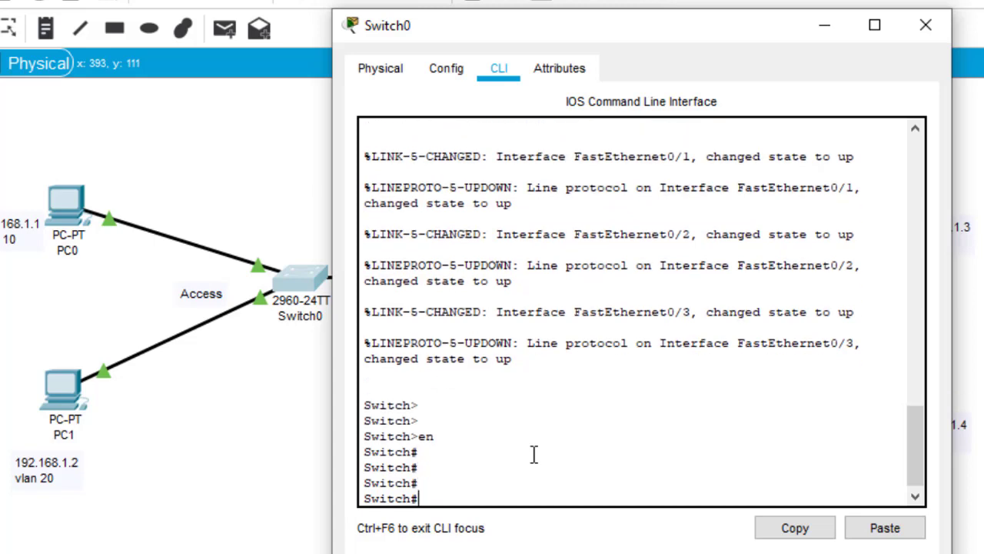
Enter global configuration mode on Switch0 with config t.
type("config t")
key("Return")
key("Return")
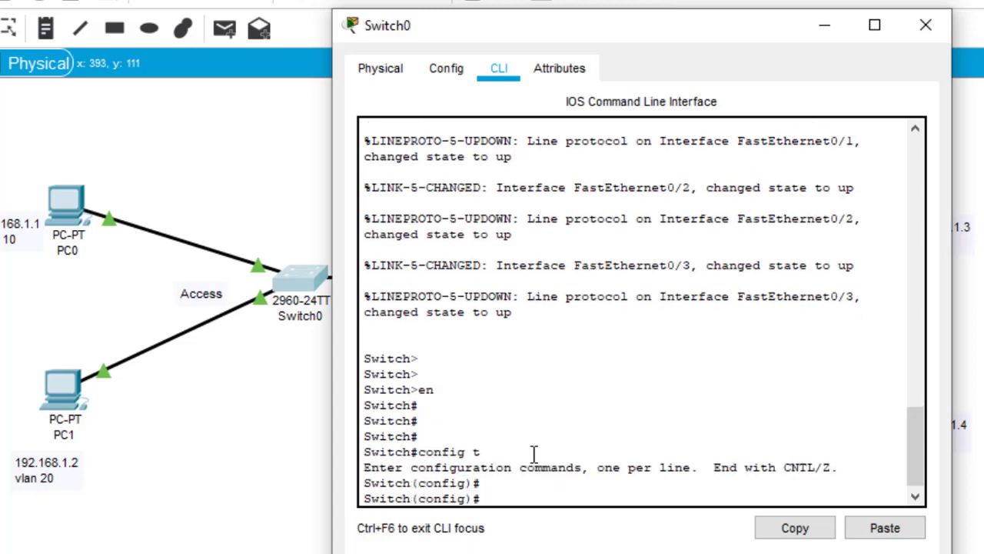
key("Return")
key("Return")
key("Return")
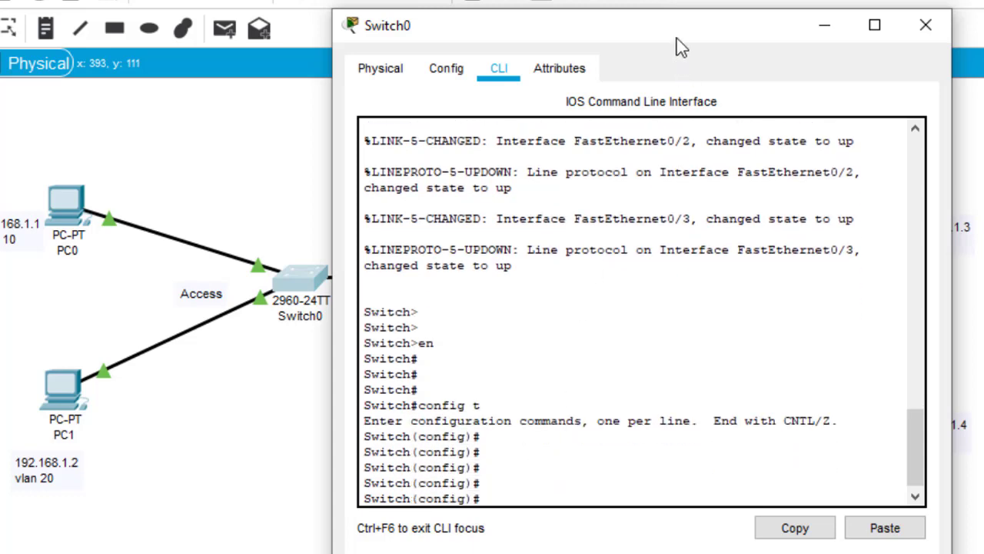
Create VLAN 10 named HR on Switch0 and exit back to global configuration mode.
left_click_drag(681, 48, 912, 35)
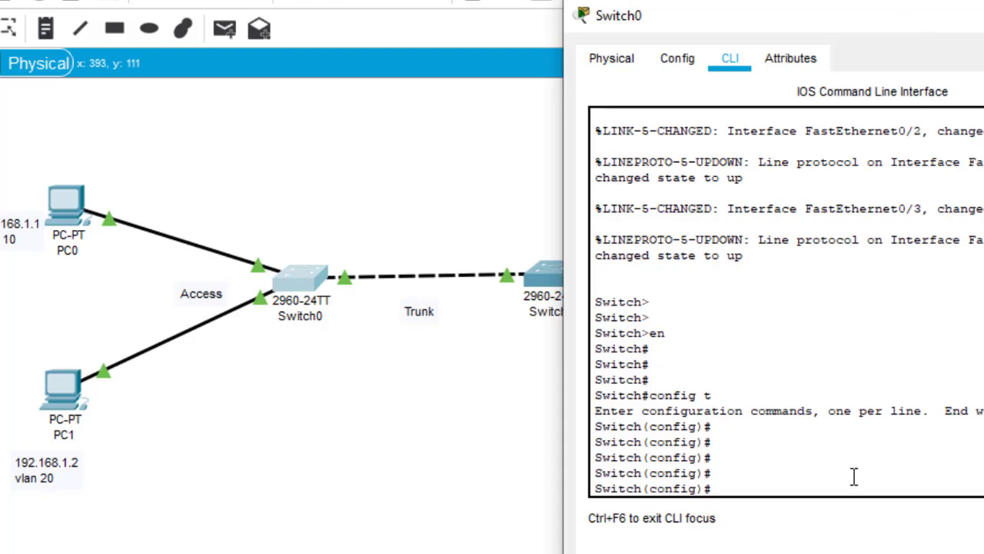
type("vlan 10")
key("Return")
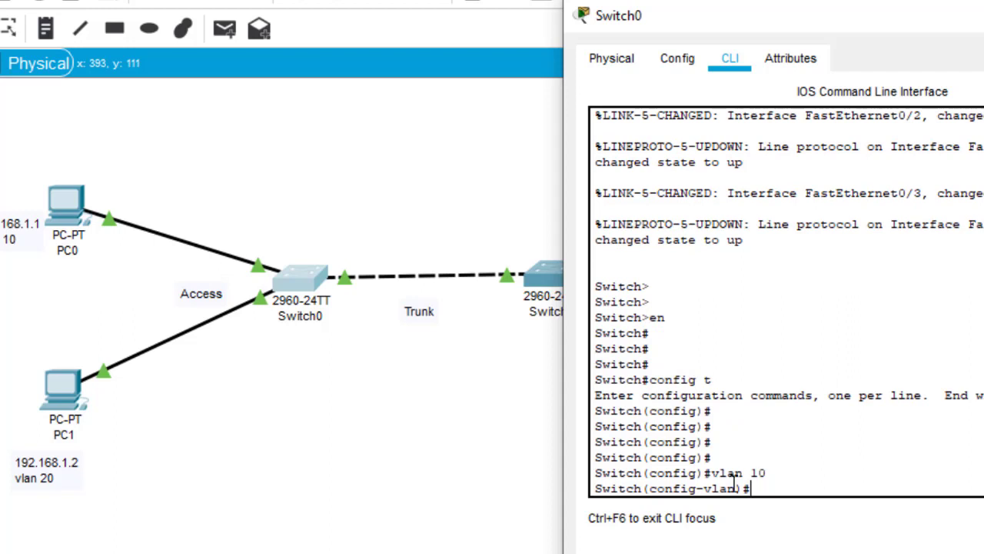
left_click_drag(738, 489, 768, 486)
left_click(767, 486)
type("name HR")
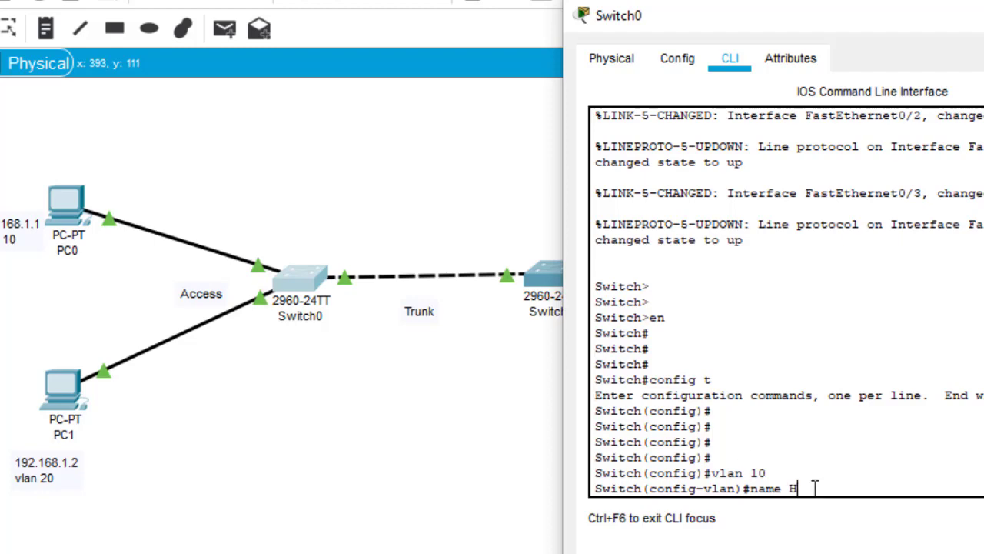
key("Return")
key("Return")
key("Return")
key("Return")
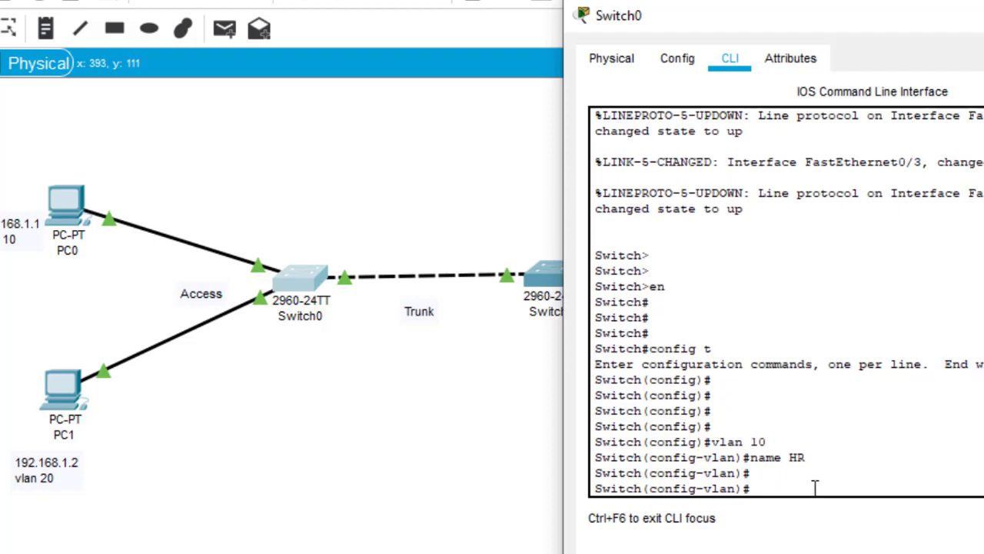
type("exit")
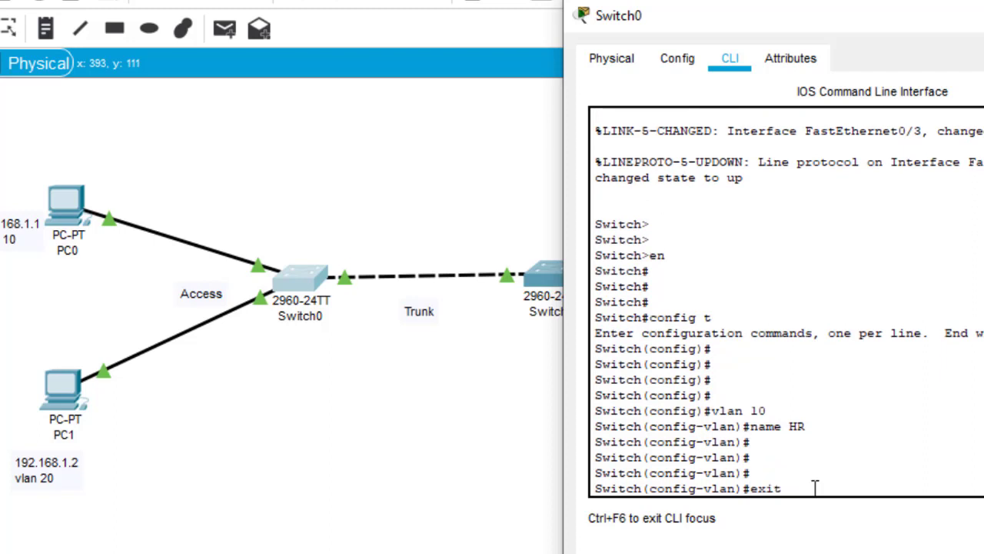
key("Return")
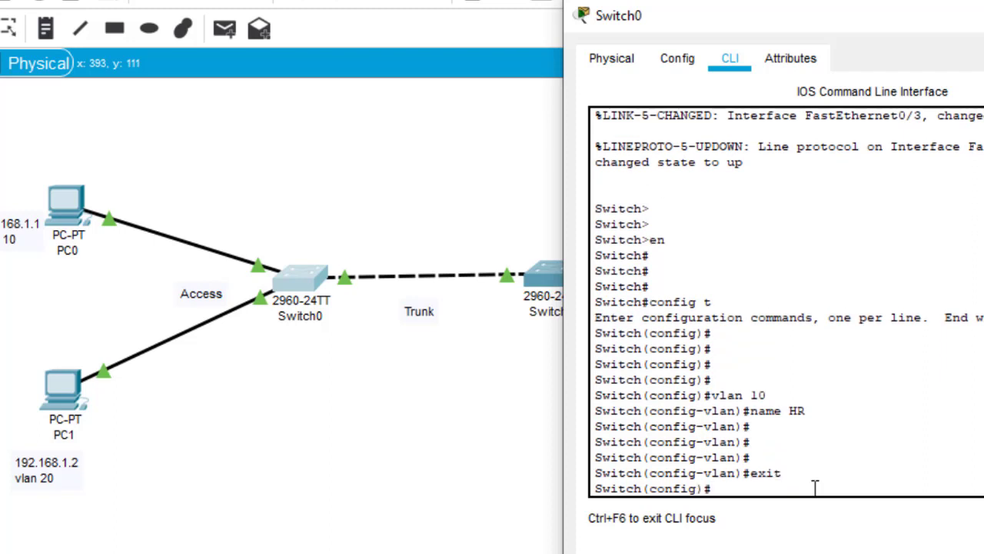
Create VLAN 20 on Switch0.
key("Up")
key("Up")
key("Up")
key("BackSpace")
key("BackSpace")
type("20")
key("Return")
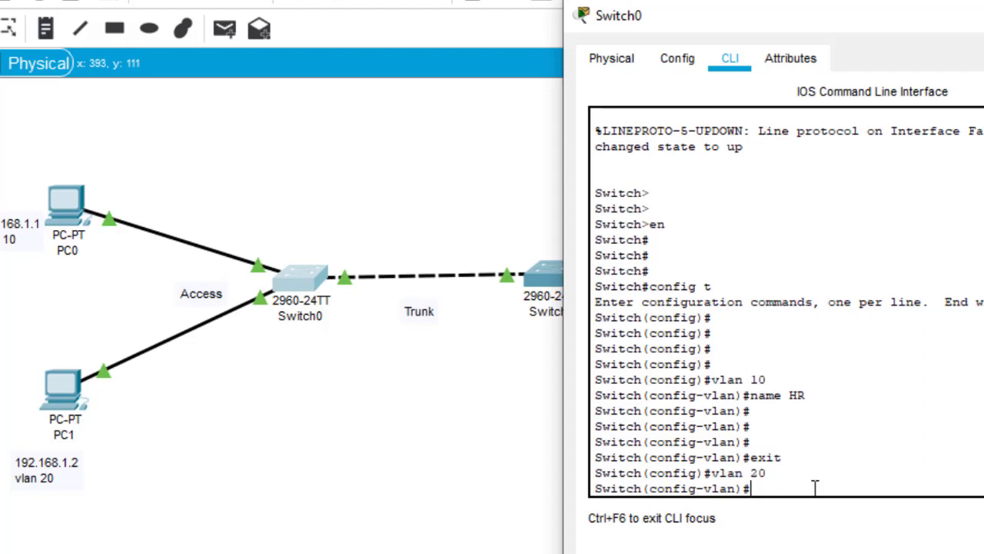
Name VLAN 20 ICT and save Switch0's configuration with do wr.
key("Up")
key("Up")
key("Up")
key("BackSpace")
key("BackSpace")
type("ICT")
key("Return")
key("Return")
key("Return")
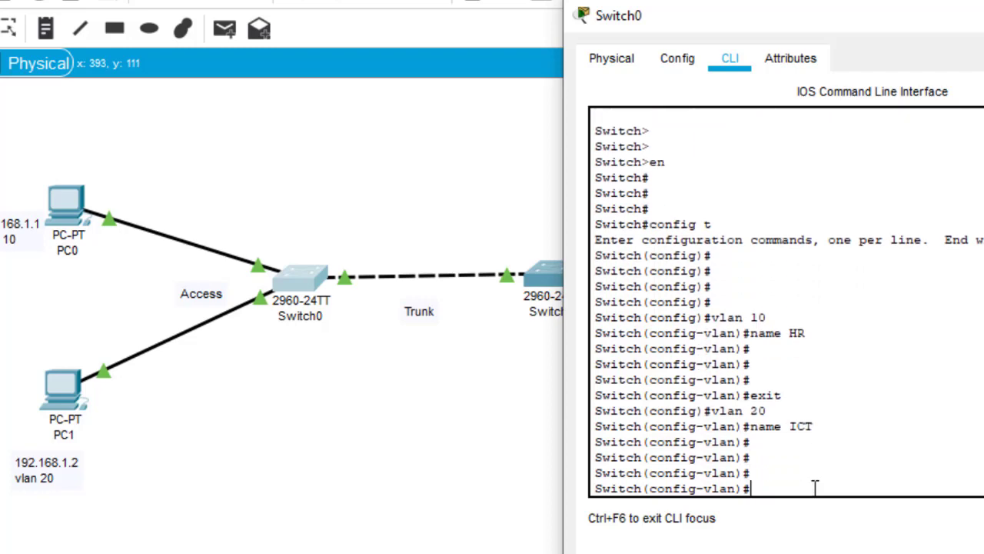
type("do wr")
key("Return")
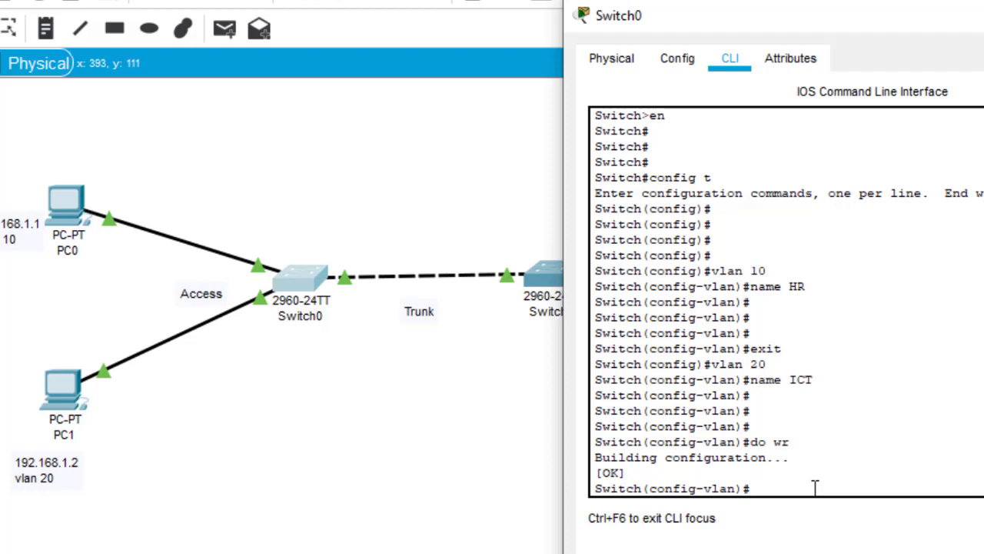
Check which Switch0 port connects to PC0, exit VLAN configuration, and enter interface configuration for fa0/3.
left_click(530, 439)
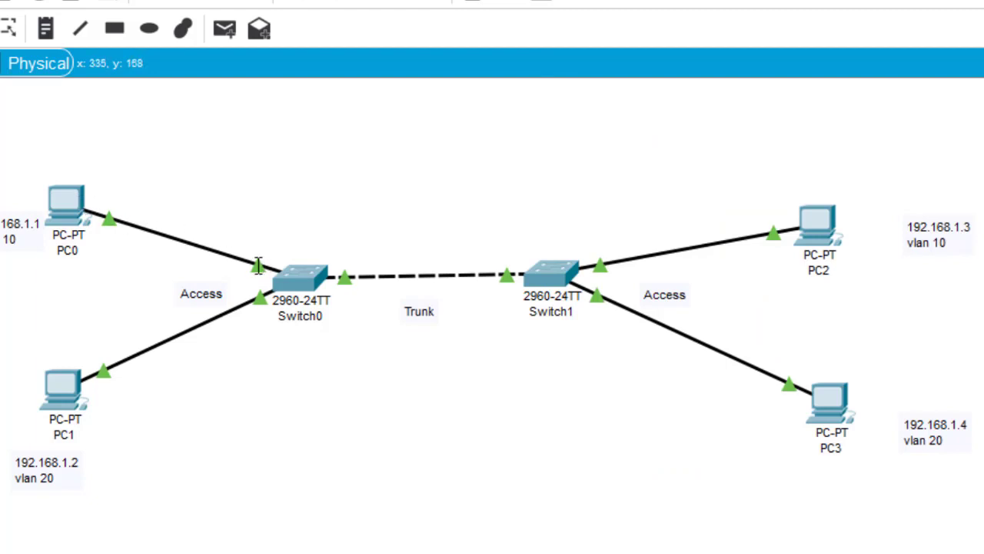
mouse_move(259, 264)
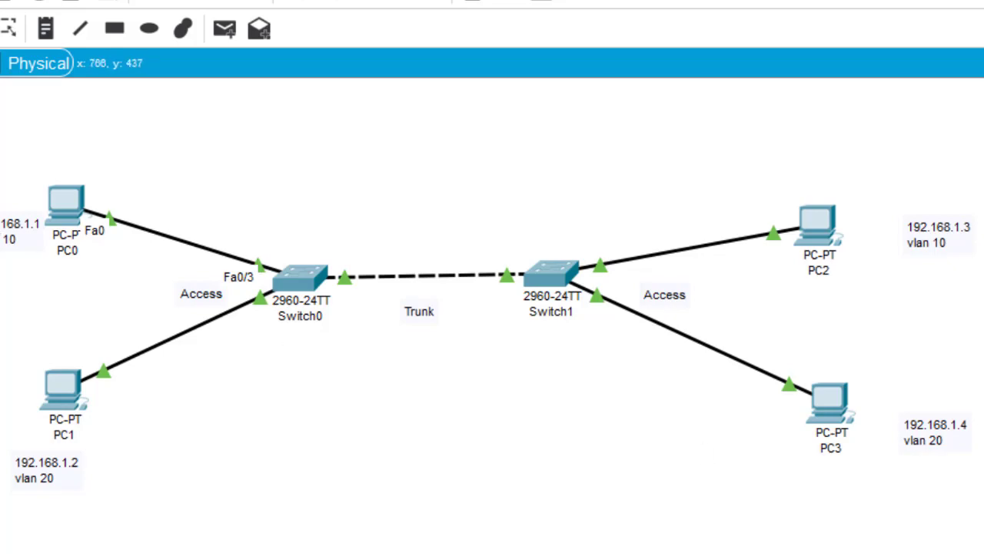
left_click(664, 553)
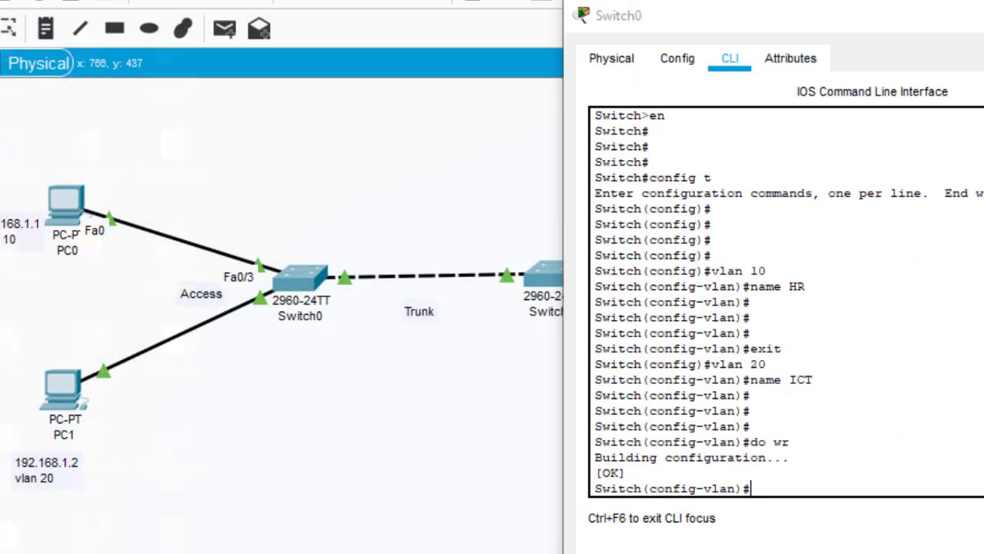
type("exit")
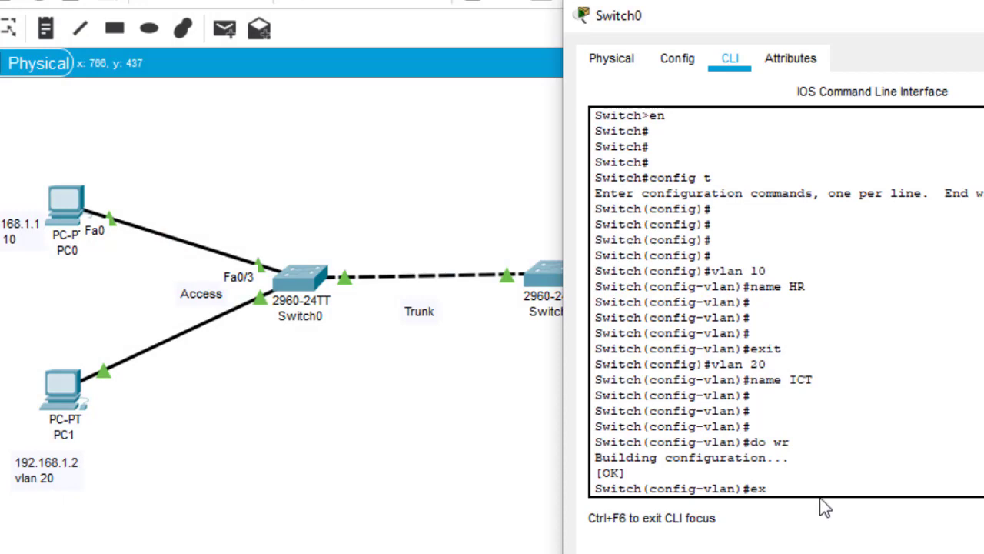
key("Return")
key("Return")
key("Return")
key("Return")
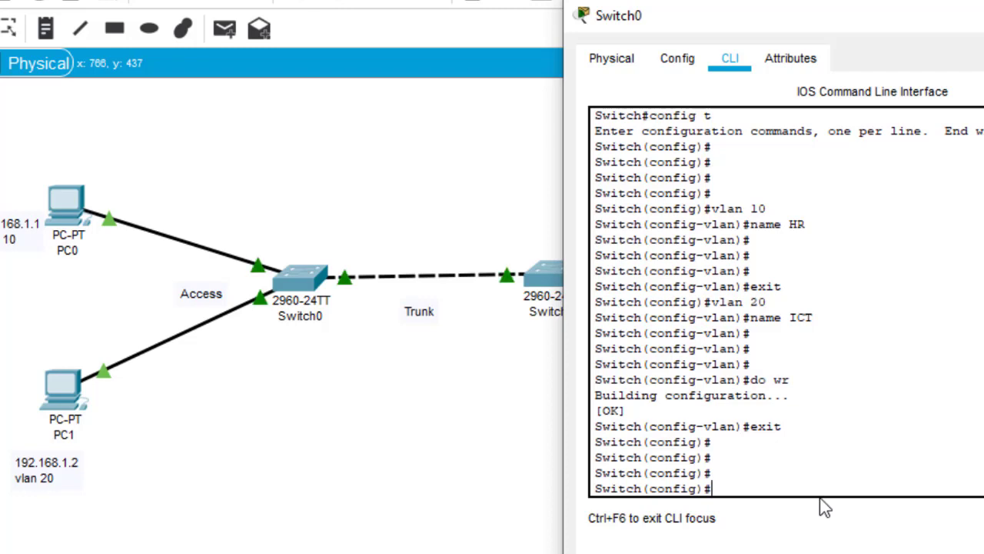
type("int")
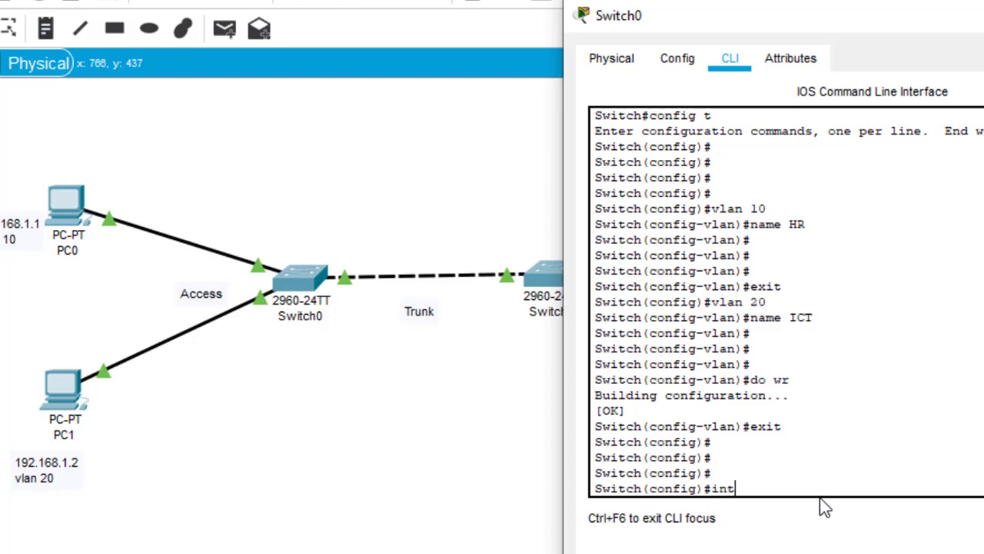
type(" fa0/3")
key("Return")
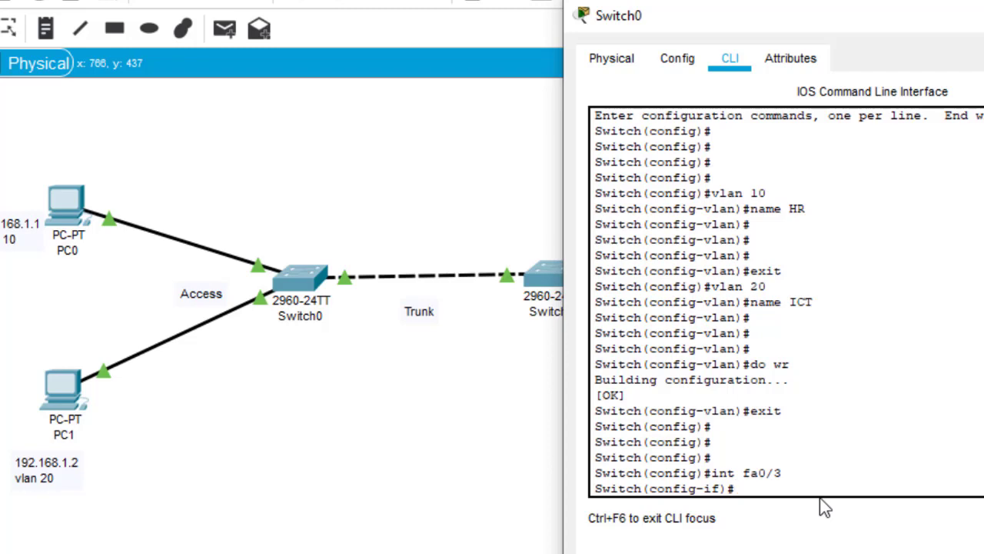
Set Switch0's fa0/3 interface to access mode with switchport mode access.
type("switch")
key("Tab")
type("mod")
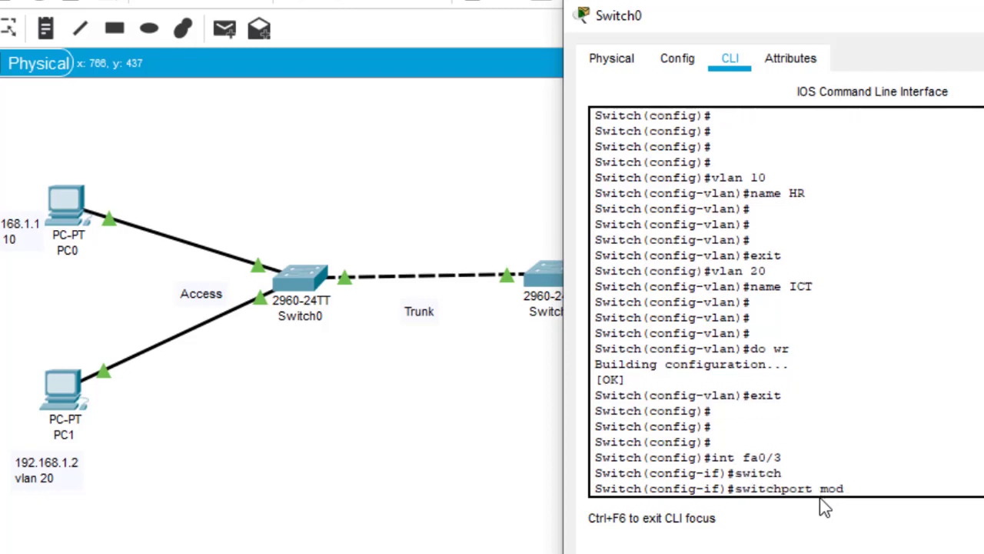
key("Tab")
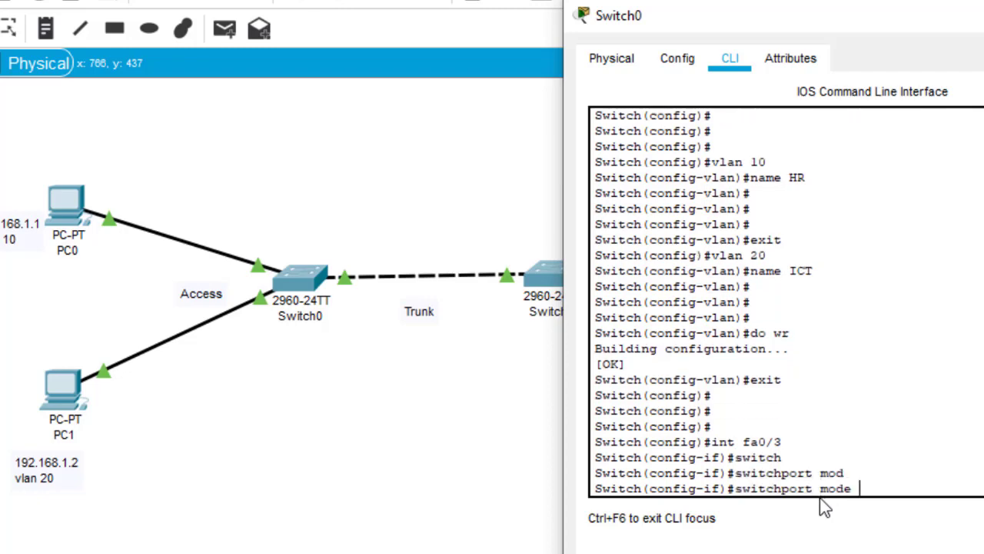
type("acces")
key("Tab")
type("s")
key("Return")
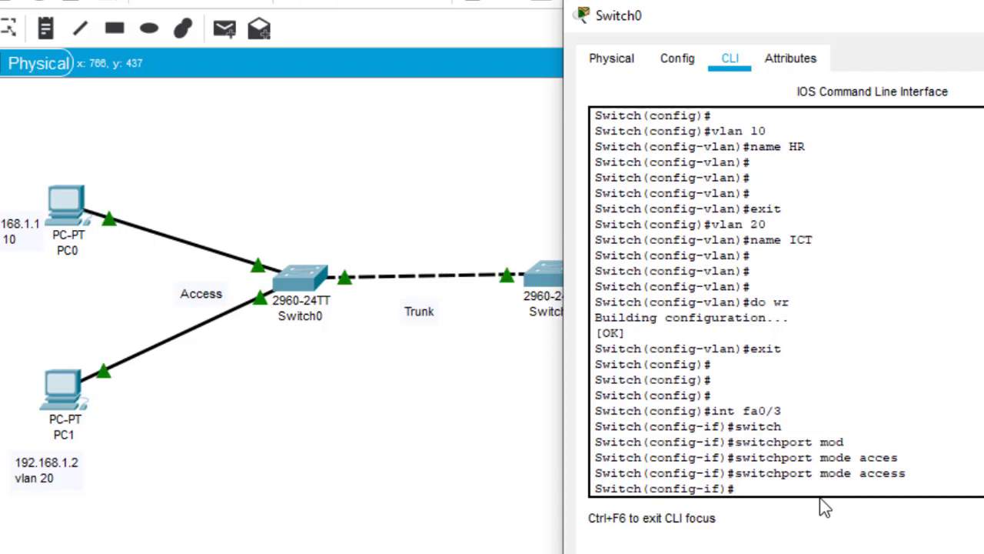
Assign Switch0's fa0/3 interface to VLAN 10 with switchport access vlan 10.
type("switc")
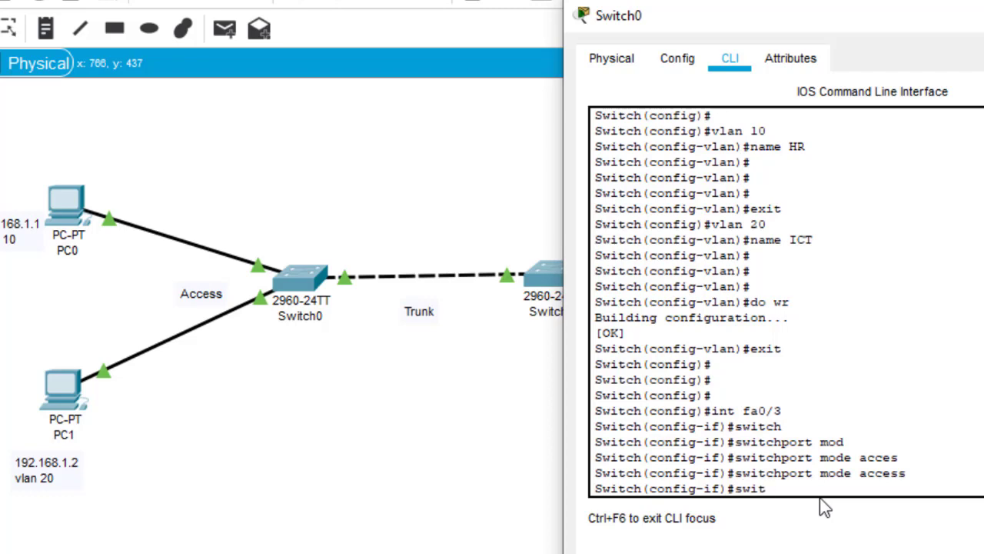
key("Tab")
type("acc")
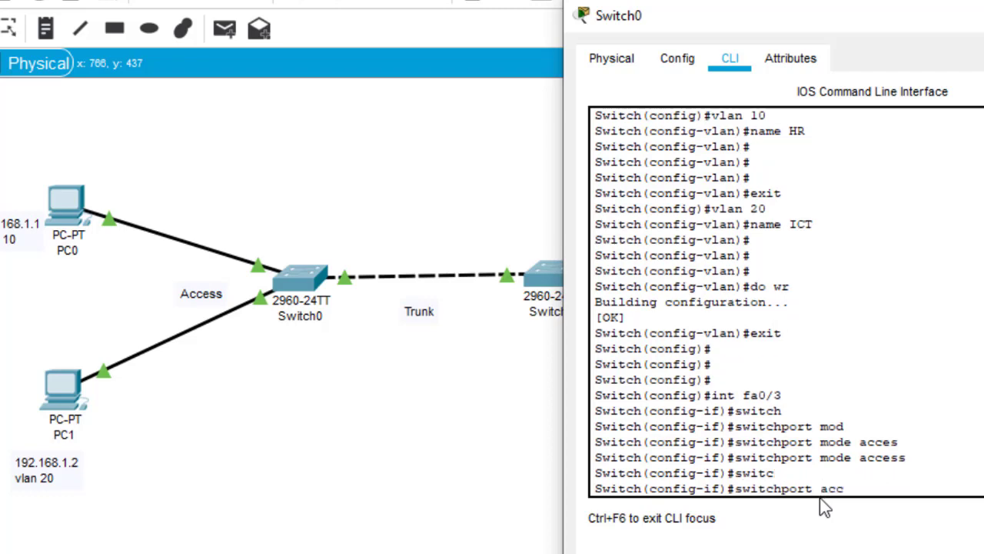
key("Tab")
type("v")
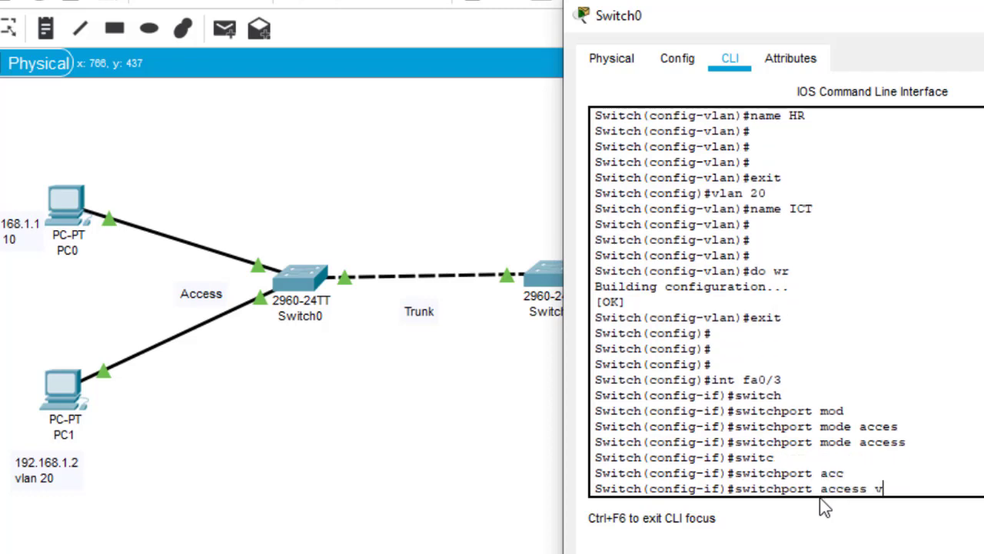
type("lan 10")
left_click_drag(901, 426, 823, 432)
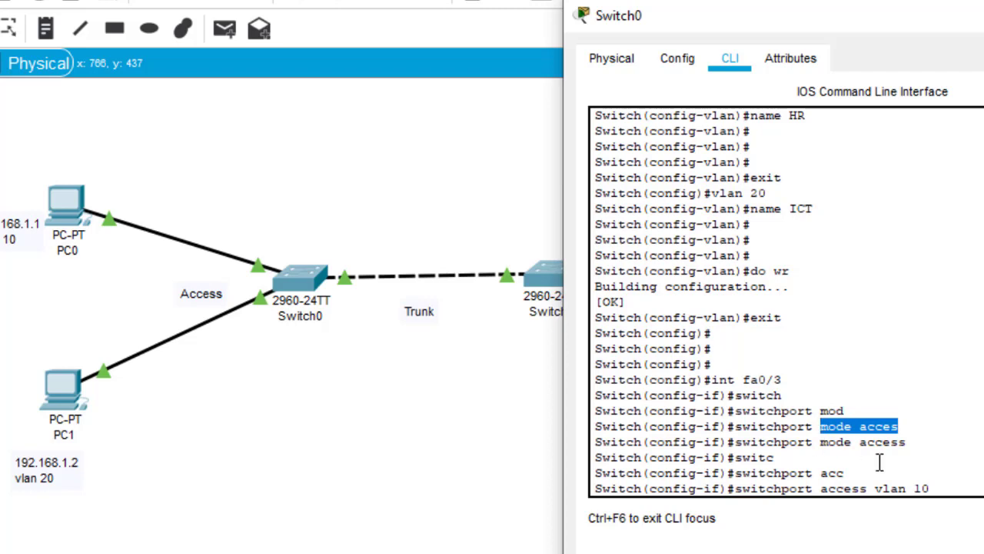
left_click_drag(944, 482, 849, 489)
key("Return")
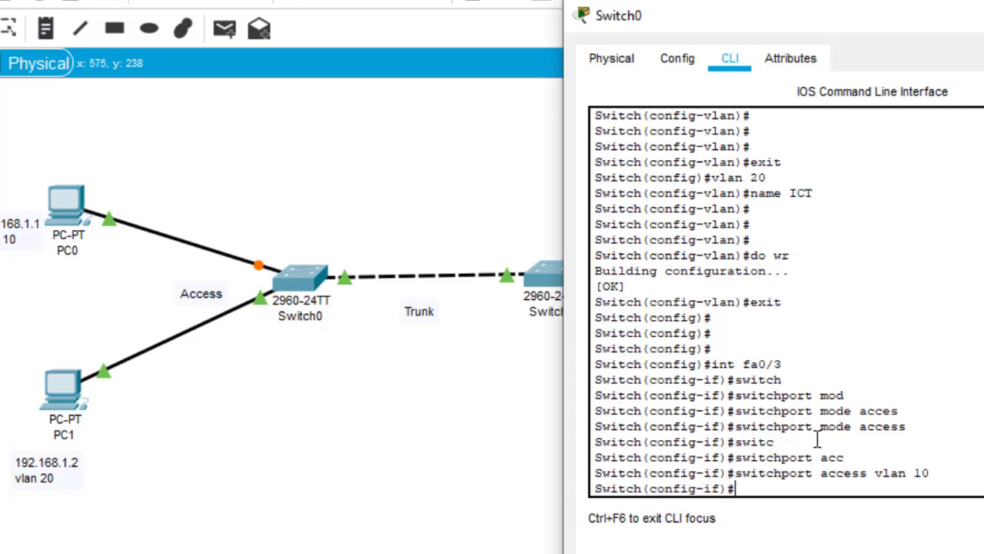
Save Switch0's configuration with do wr and exit fa0/3 back to global configuration mode.
type("do wr")
key("Return")
key("Return")
key("Return")
key("Return")
key("Return")
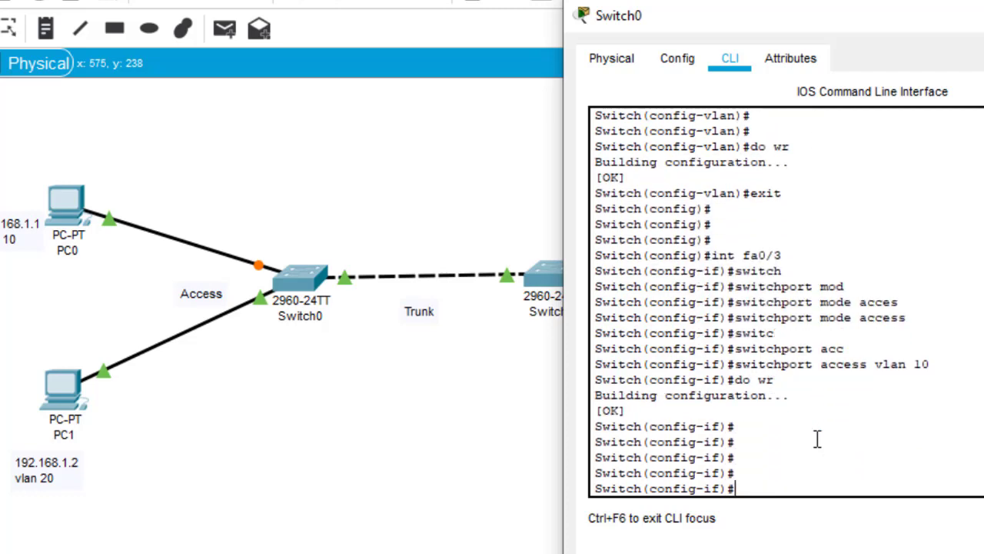
type("exit")
key("Return")
key("Return")
key("Return")
key("Return")
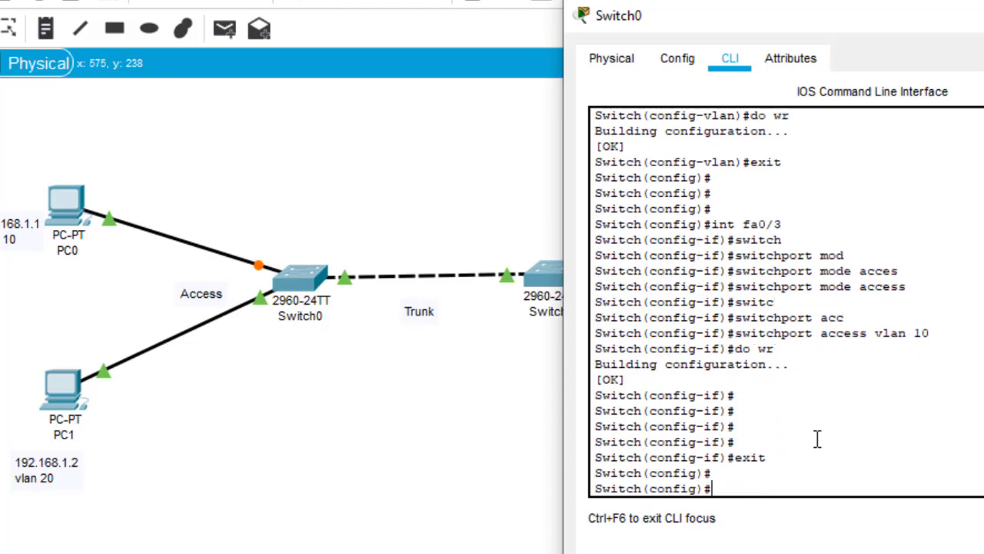
Check which Switch0 port connects to PC1 and enter interface configuration for fa0/2.
left_click(362, 406)
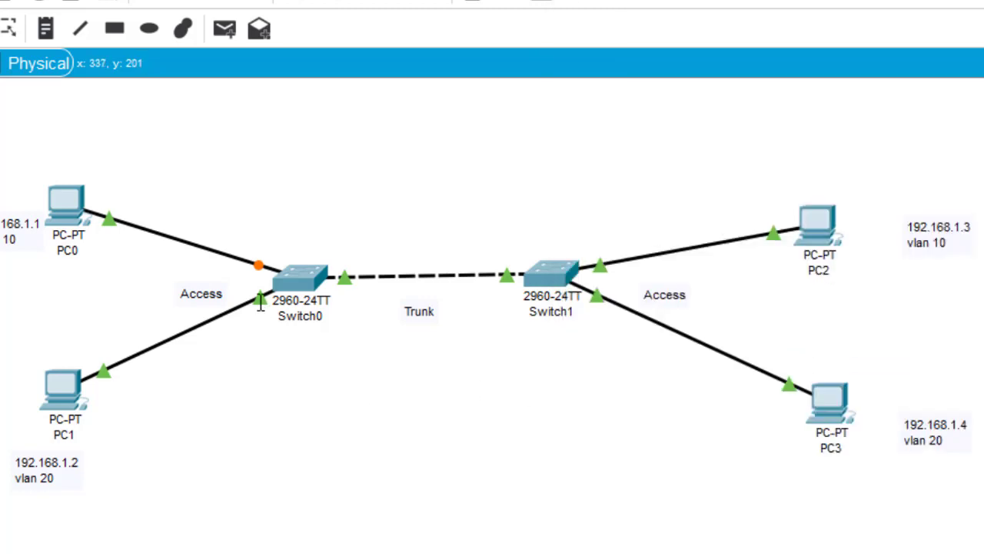
mouse_move(260, 303)
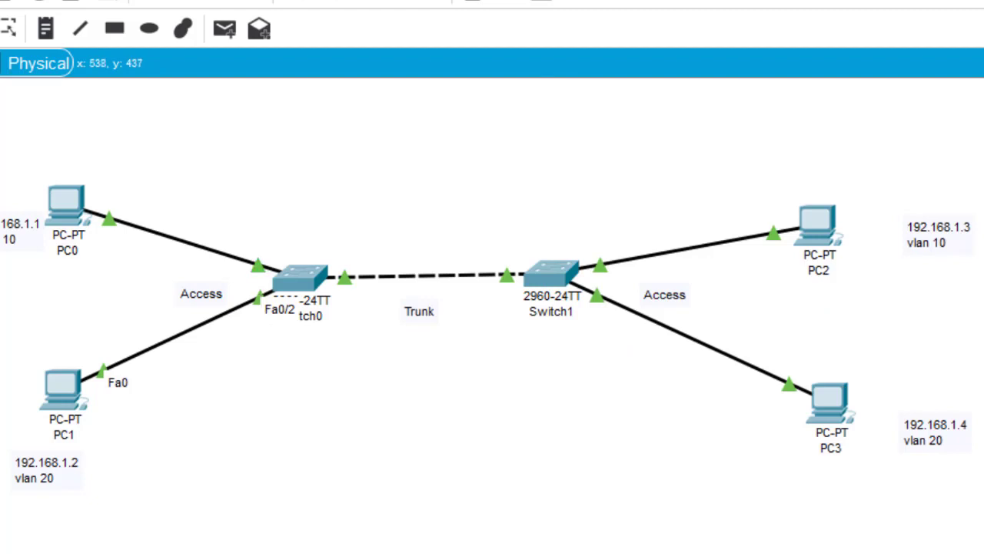
left_click(659, 550)
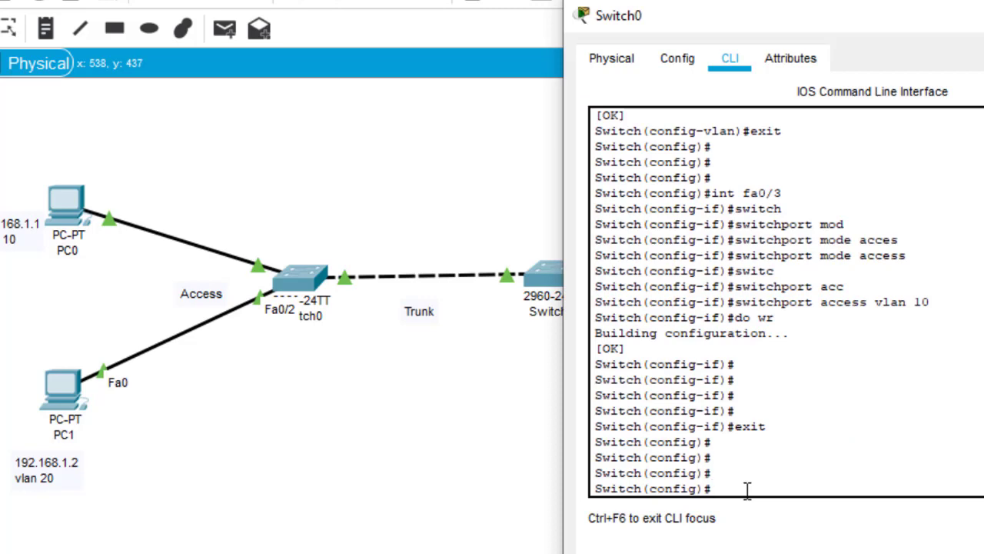
type("int fa0/")
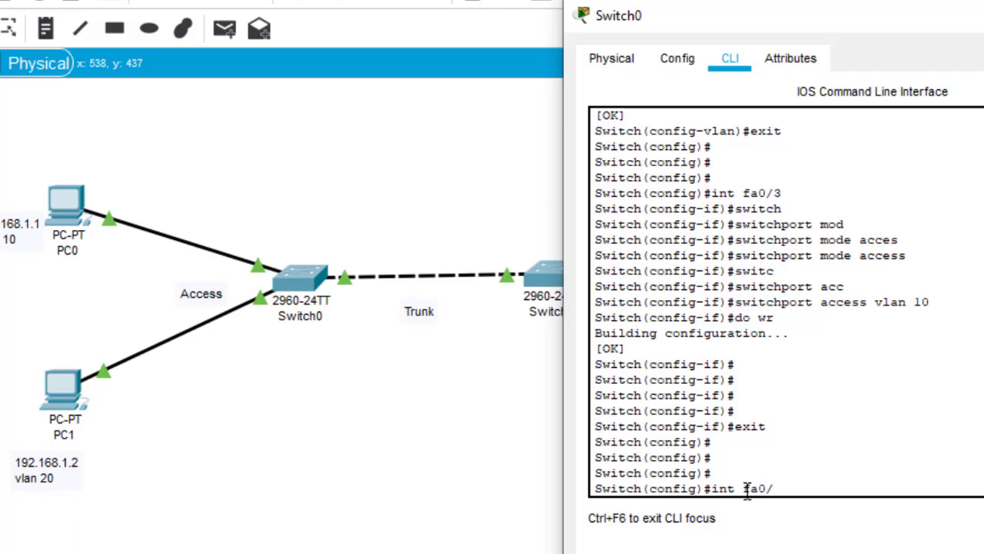
type("2")
key("Return")
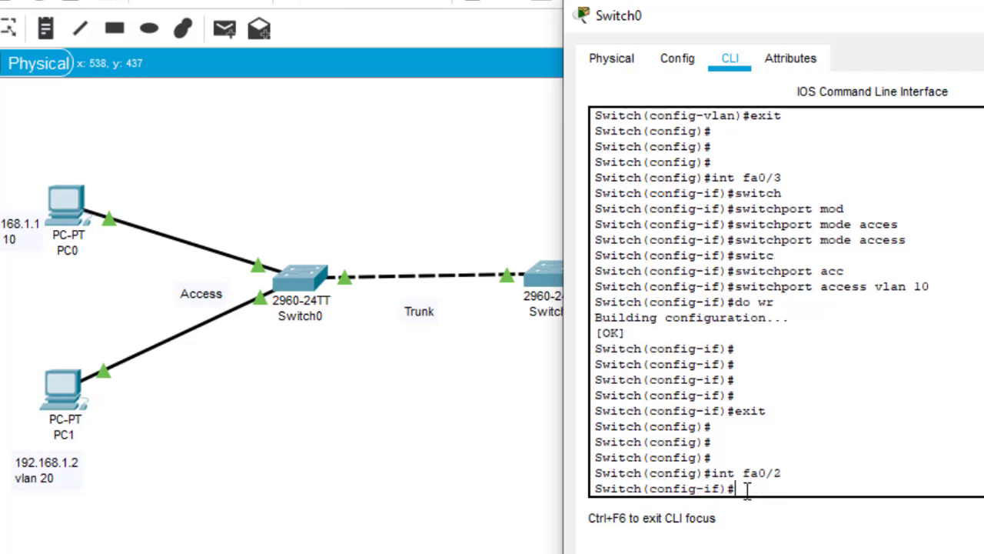
key("Return")
key("Return")
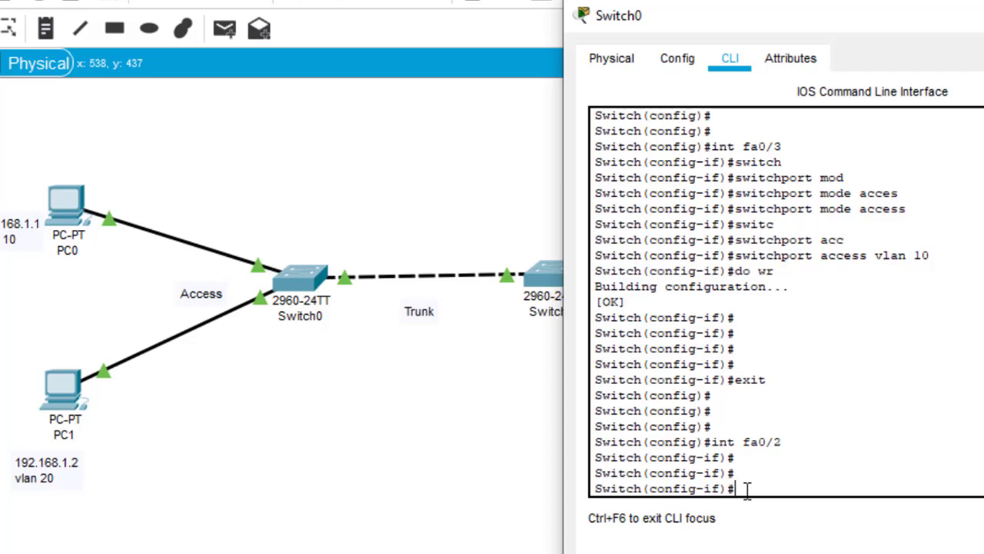
Set Switch0's fa0/2 interface to access mode with switchport mode access.
type("swit")
key("Tab")
type("mo")
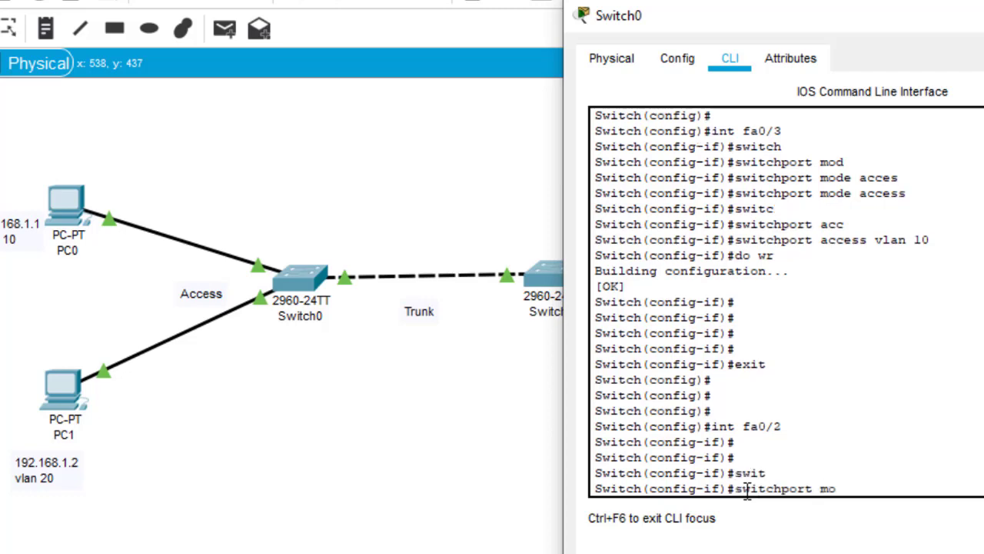
key("Tab")
type("acc")
key("Tab")
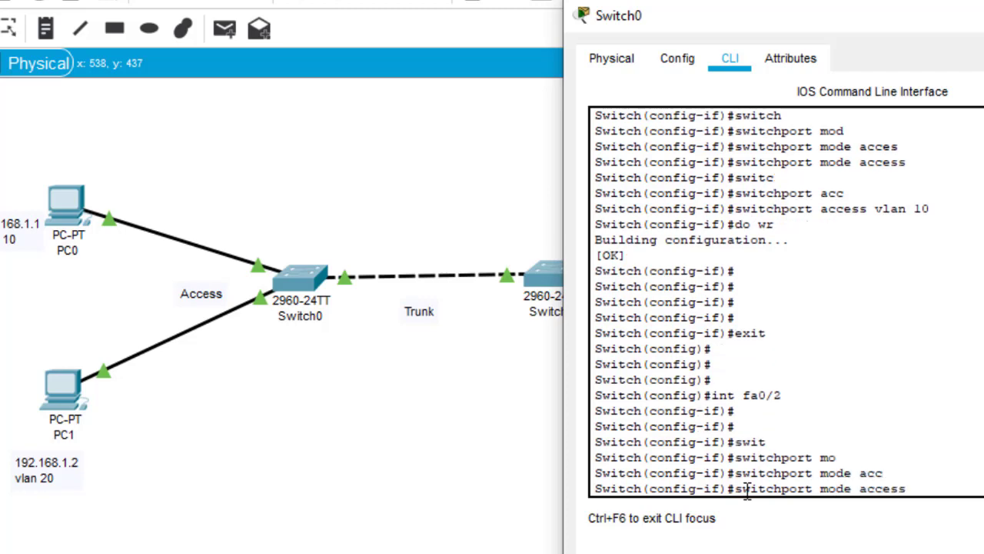
key("Return")
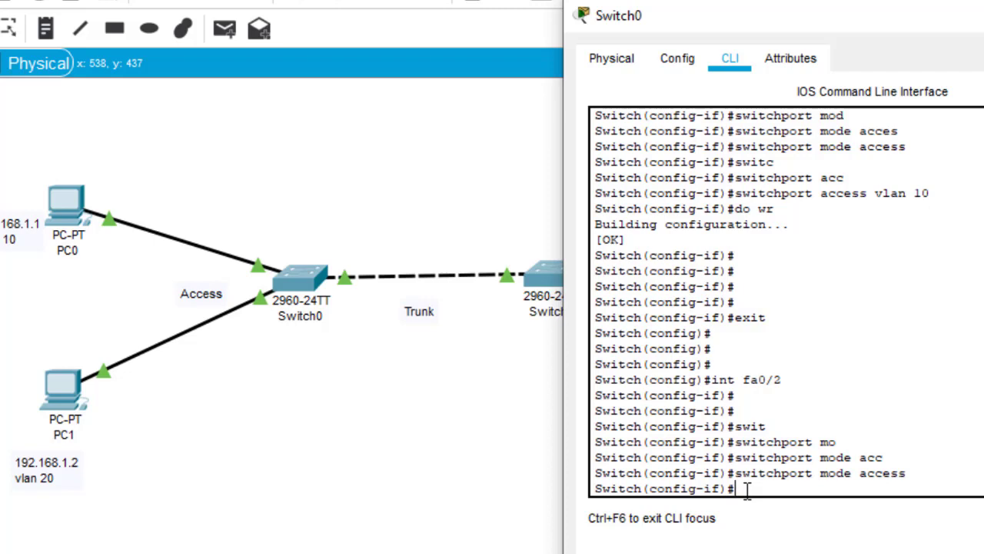
Assign Switch0's fa0/2 interface to VLAN 20 with switchport access vlan 20.
type("switc")
key("Tab")
type("acc")
key("Tab")
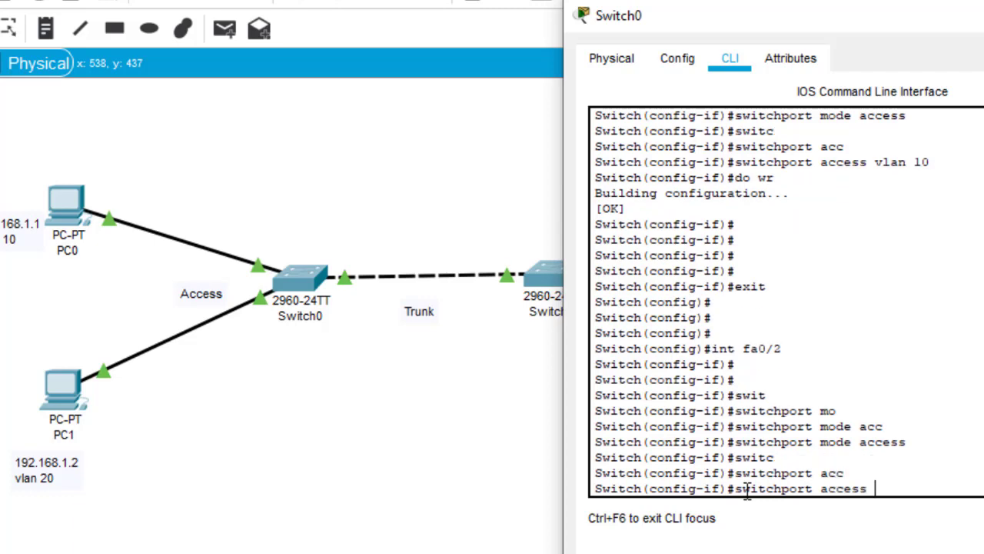
type("vla")
key("Tab")
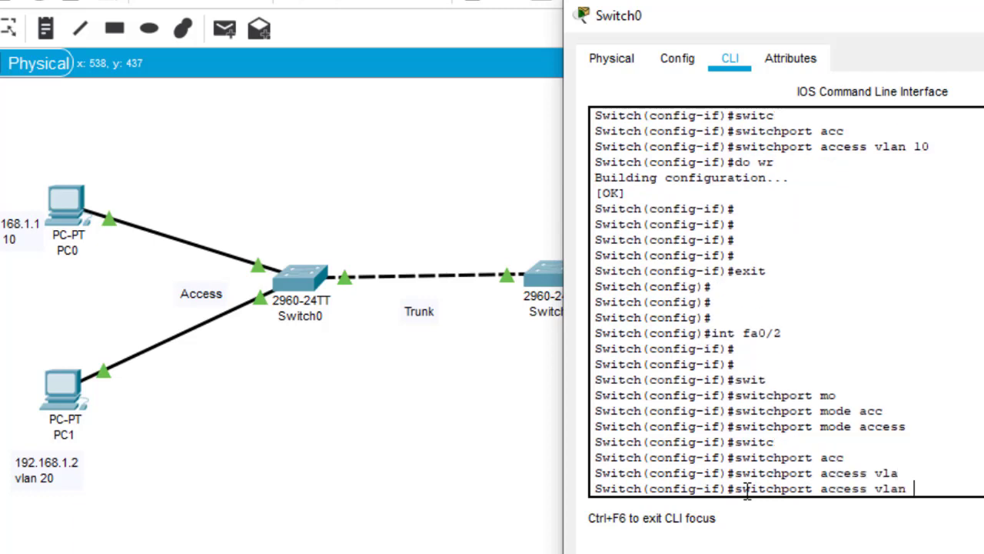
type("20")
key("Return")
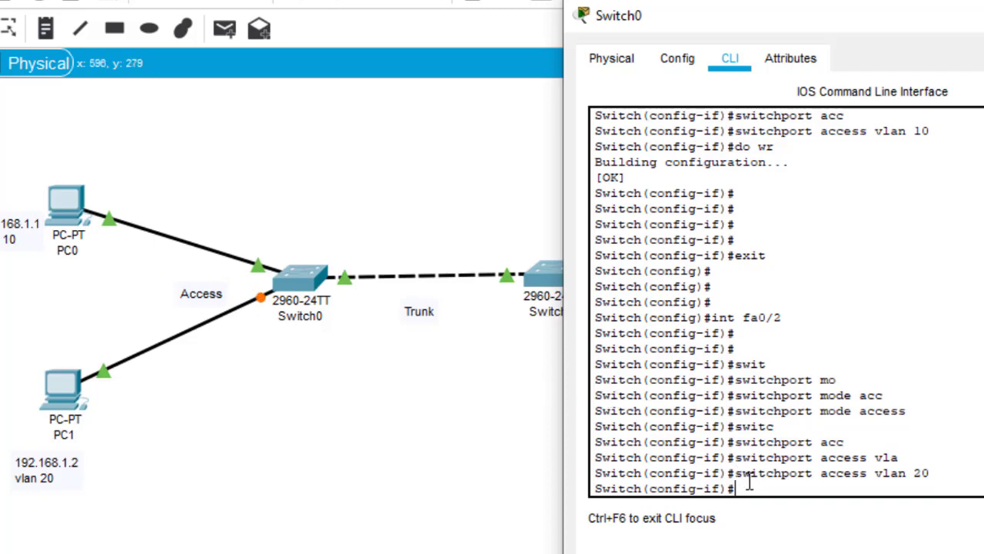
Save Switch0's configuration with do wr after assigning fa0/2 to its VLAN.
type("do wr")
key("Return")
key("Return")
key("Return")
key("Return")
key("Return")
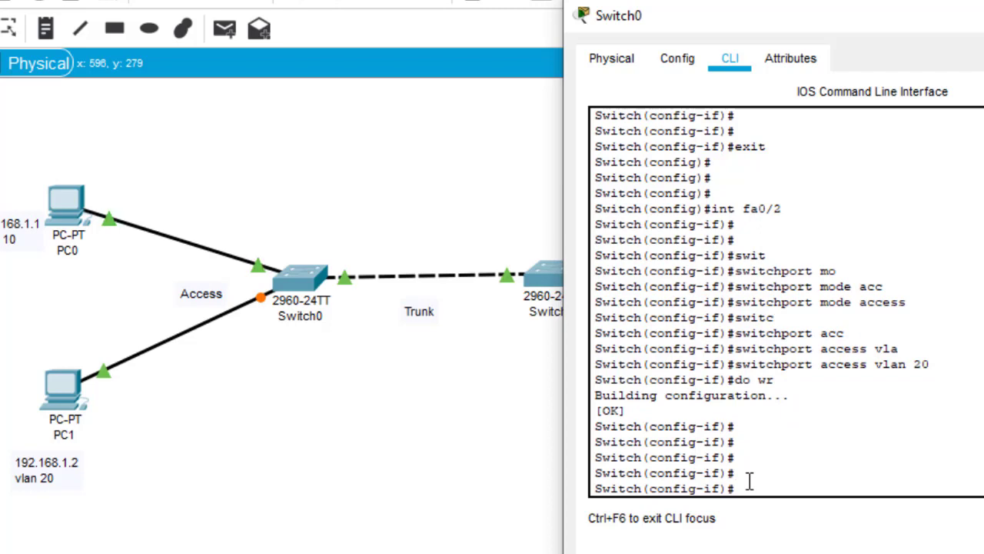
Display Switch0's VLAN table with do sh vlan, examine the HR and ICT port assignments, and put the switch window away.
type("do sh vlan")
key("Return")
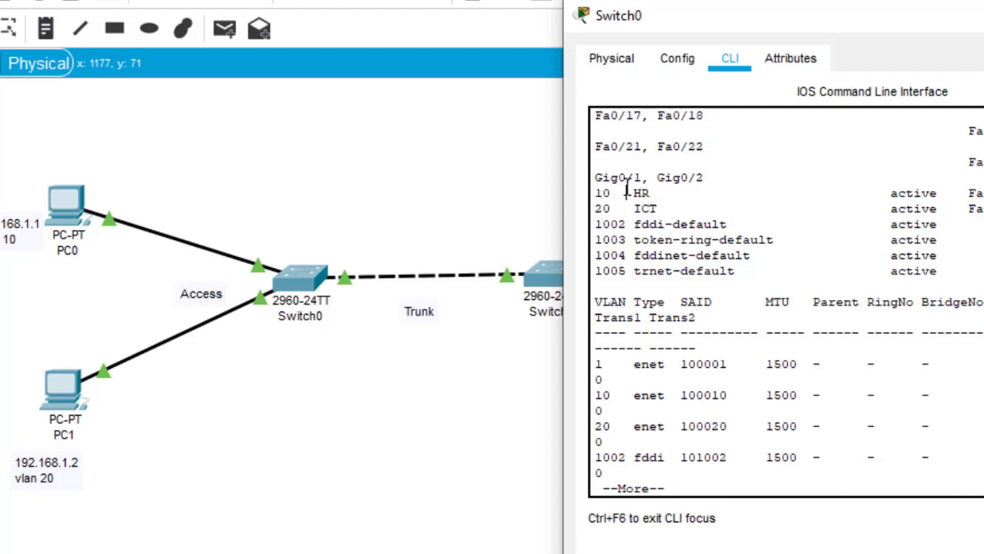
left_click_drag(626, 192, 658, 192)
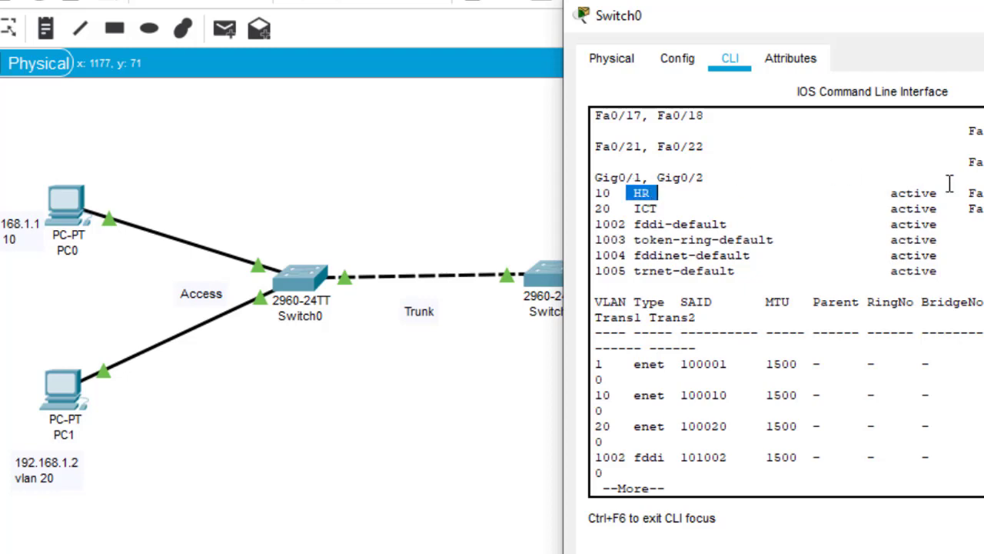
left_click_drag(953, 193, 983, 193)
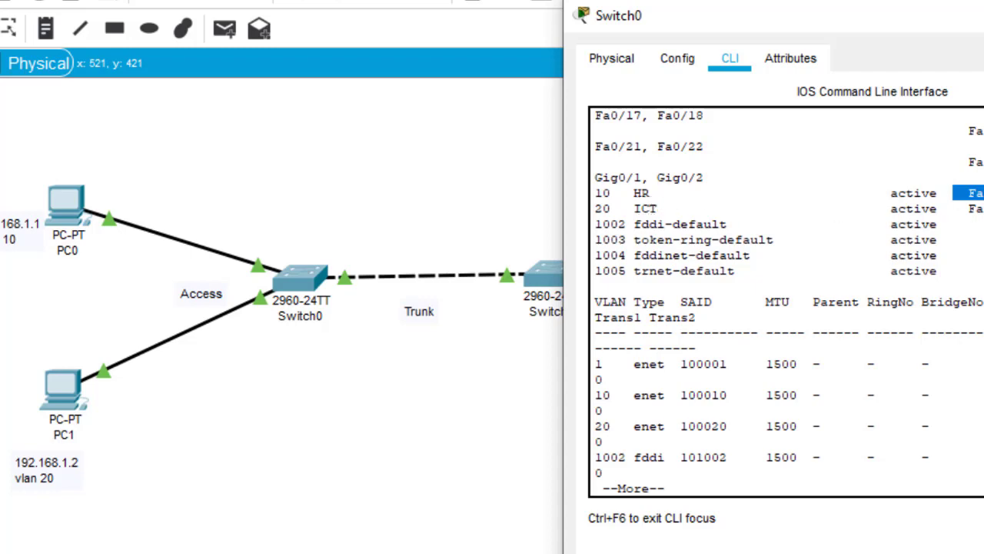
double_click(971, 208)
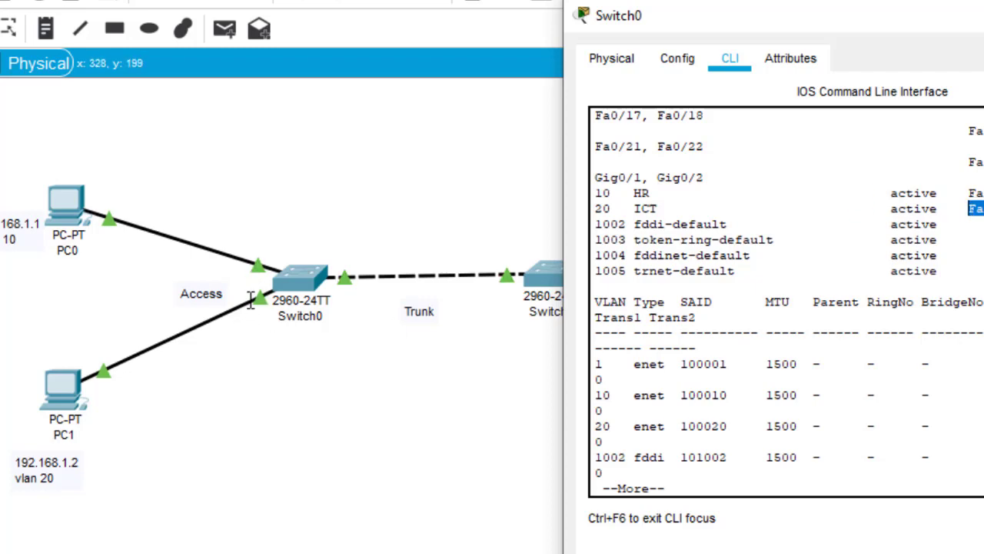
key("Return")
key("Return")
key("Return")
key("Return")
key("Return")
key("Return")
key("Return")
key("Return")
key("Return")
key("Return")
key("Return")
key("Return")
key("Return")
key("Return")
key("Return")
key("Return")
key("Return")
key("Return")
key("Return")
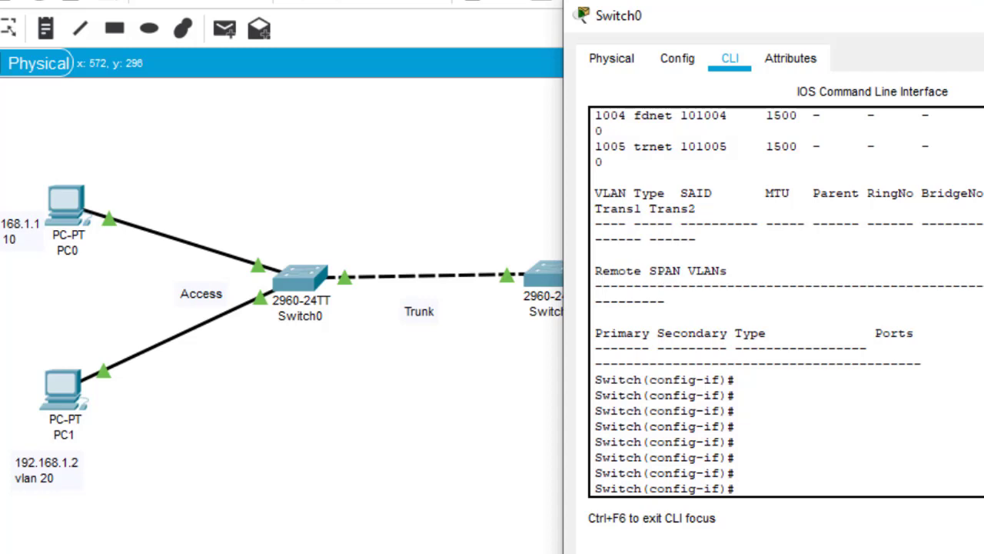
left_click(983, 16)
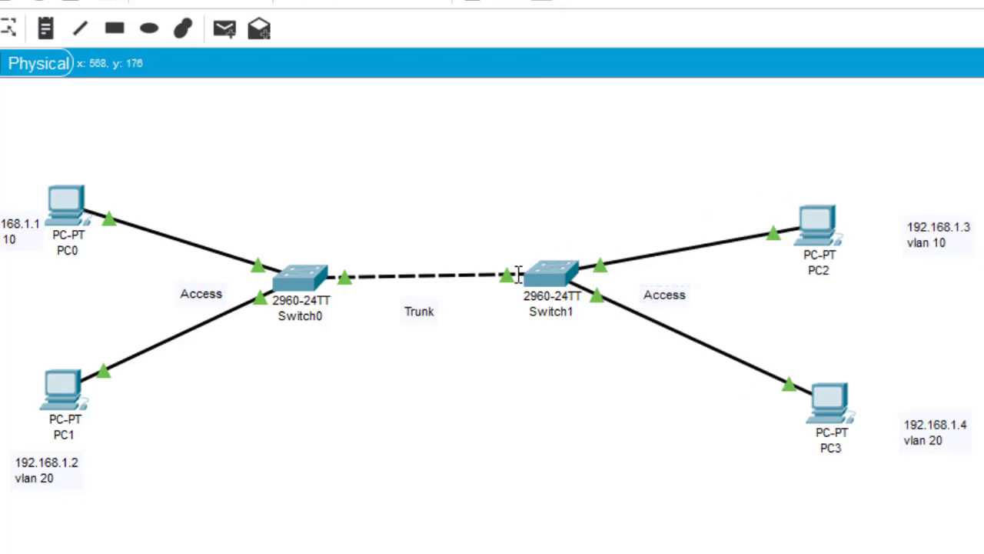
Open Switch1's command line and enter global configuration mode with en and configure t.
left_click(559, 275)
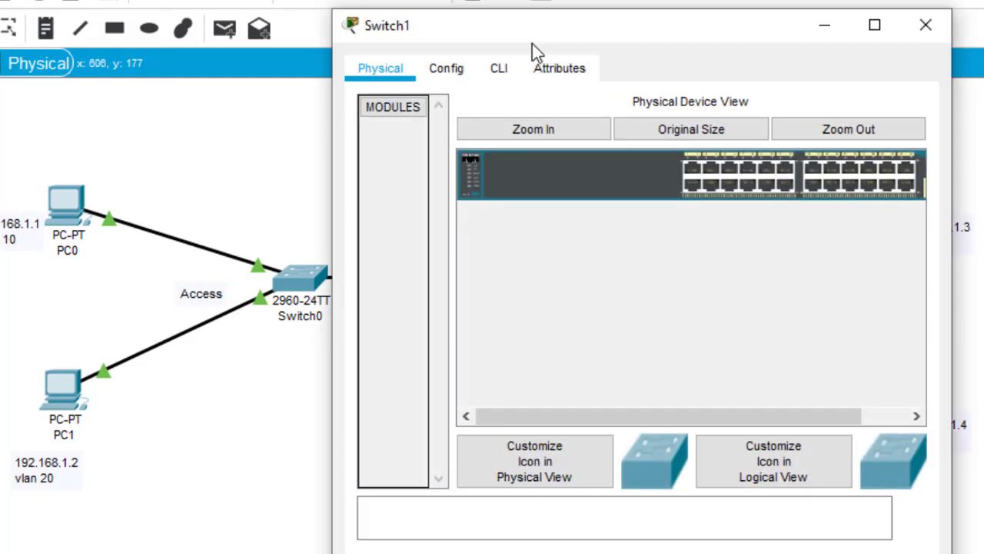
left_click(499, 69)
key("Return")
key("Return")
key("Return")
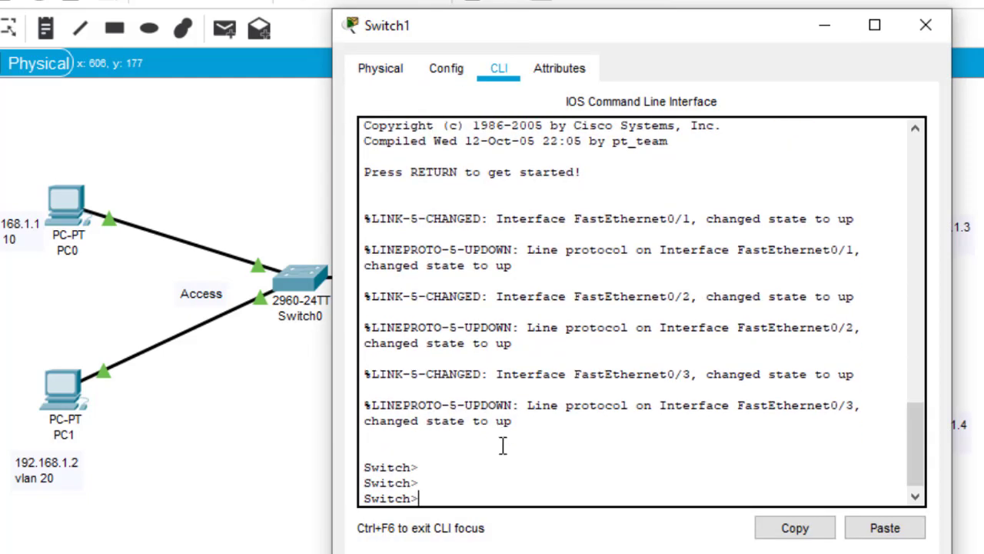
type("en")
key("Return")
type("conf")
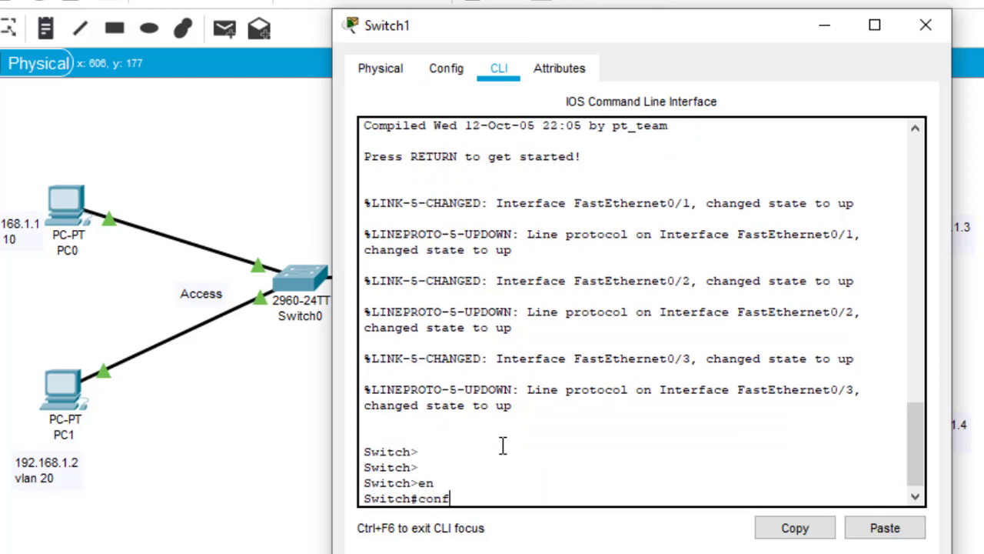
key("Tab")
type("t")
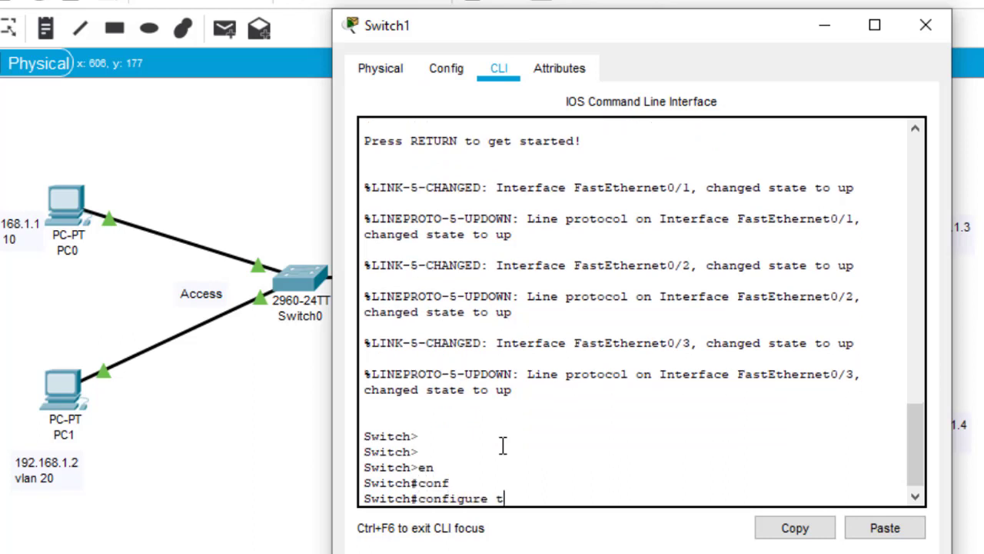
key("Return")
key("Return")
key("Return")
key("Return")
key("Return")
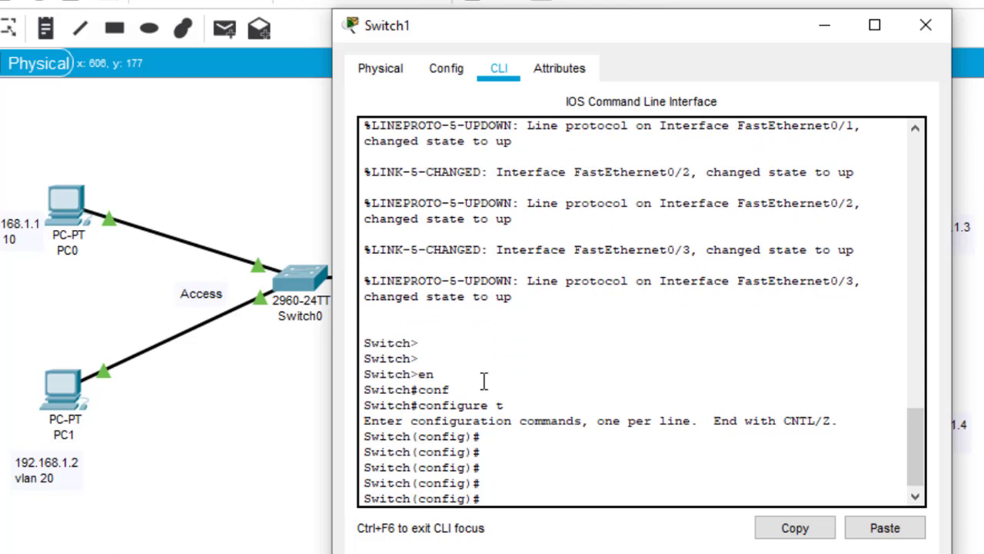
Create VLAN 10 on Switch1 with the name HR and exit back to global configuration mode.
type("vlan 10")
key("Return")
type("name")
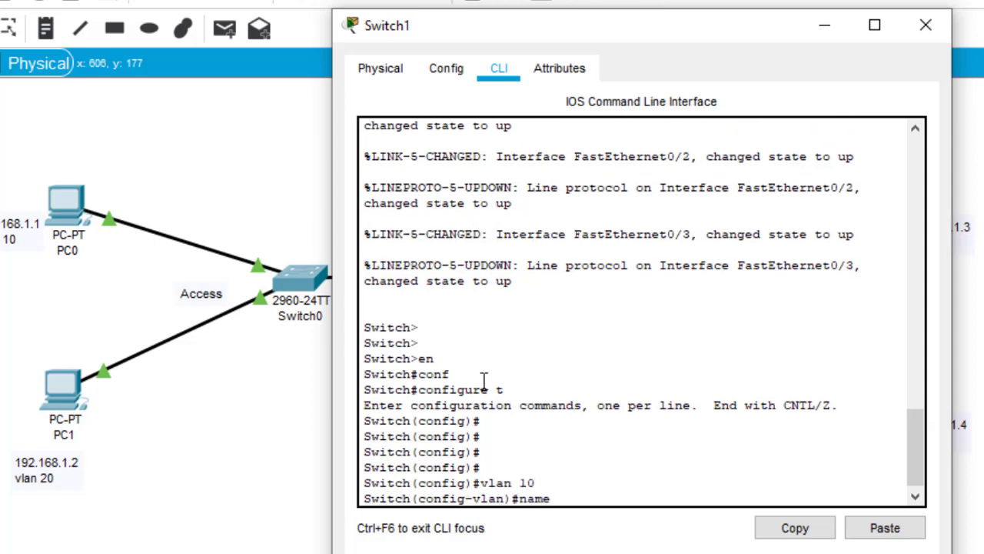
type(" HR")
key("Return")
key("Return")
key("Return")
key("Return")
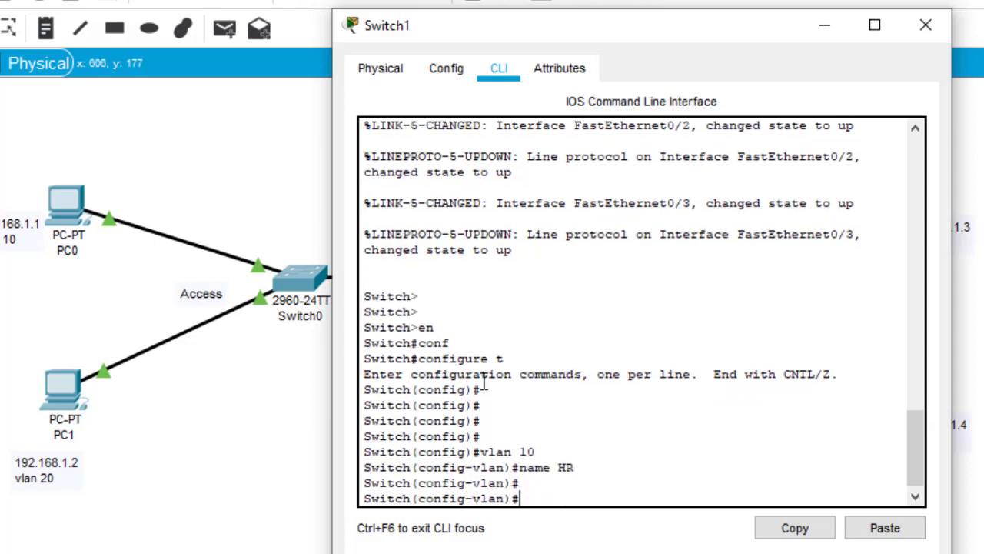
type("exit")
key("Return")
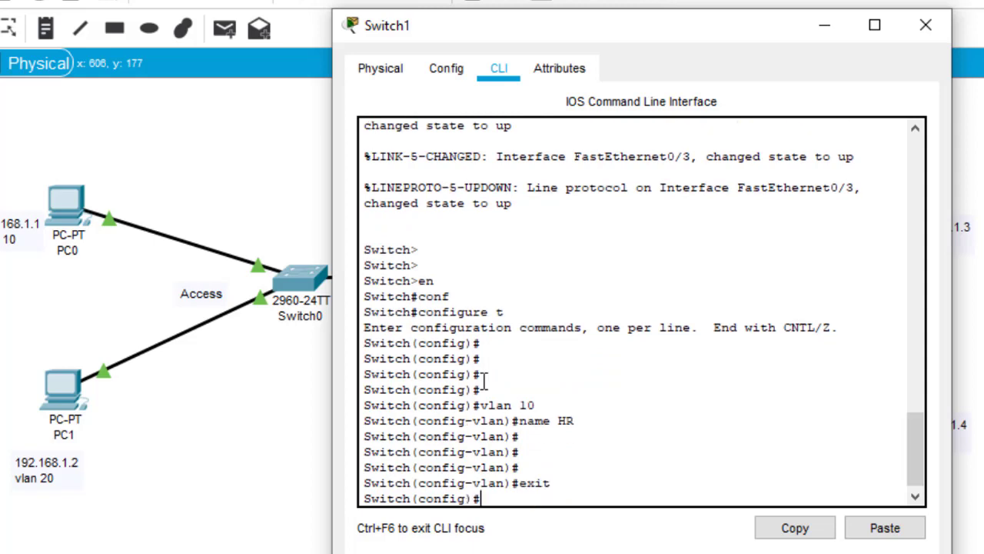
Create VLAN 20 on Switch1 with the name ICT and save the configuration with do wr.
type("vlan 20")
key("Return")
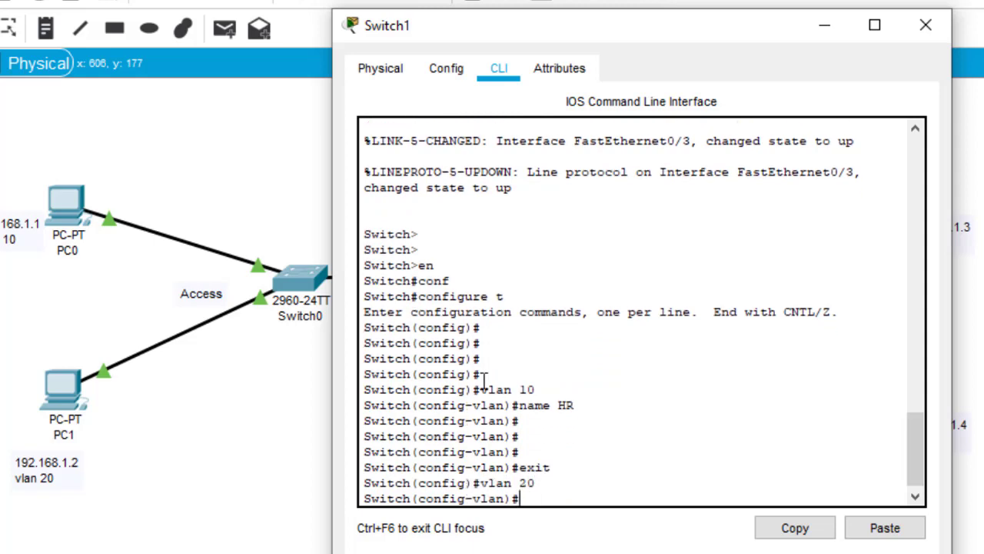
type("name ICT")
key("Return")
key("Return")
key("Return")
type("do")
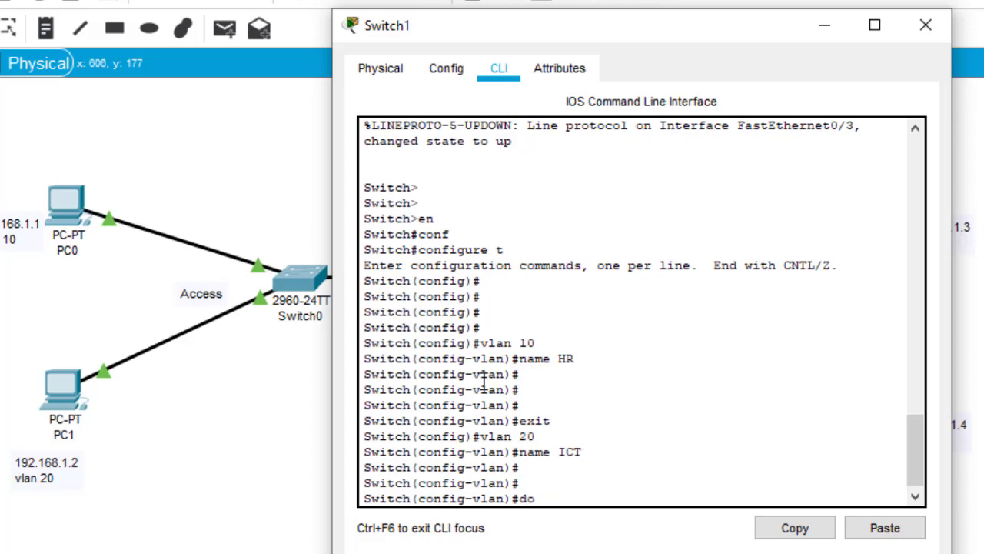
type(" wr")
key("Return")
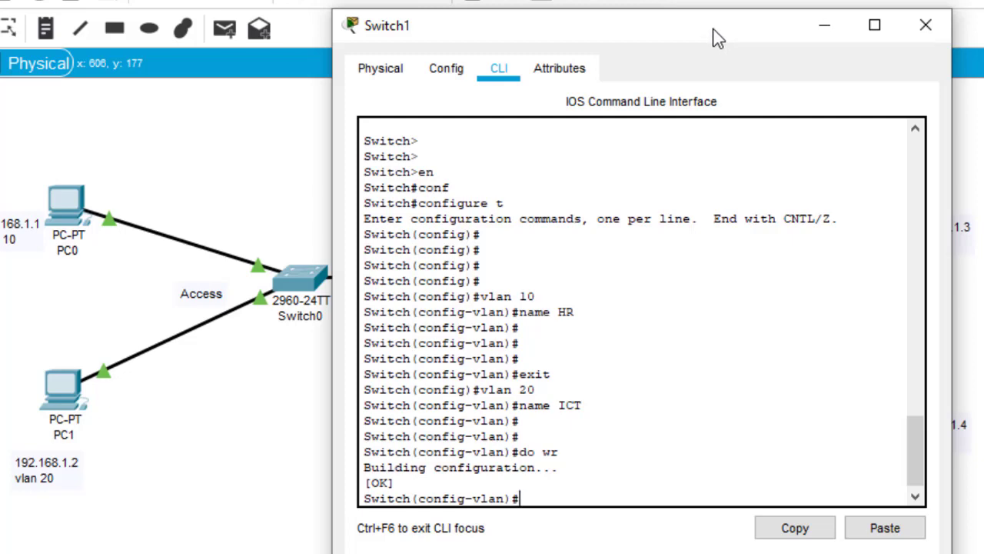
Check on the topology which Switch1 port connects to PC2, and exit VLAN configuration in Switch1's command line.
left_click_drag(715, 38, 983, 87)
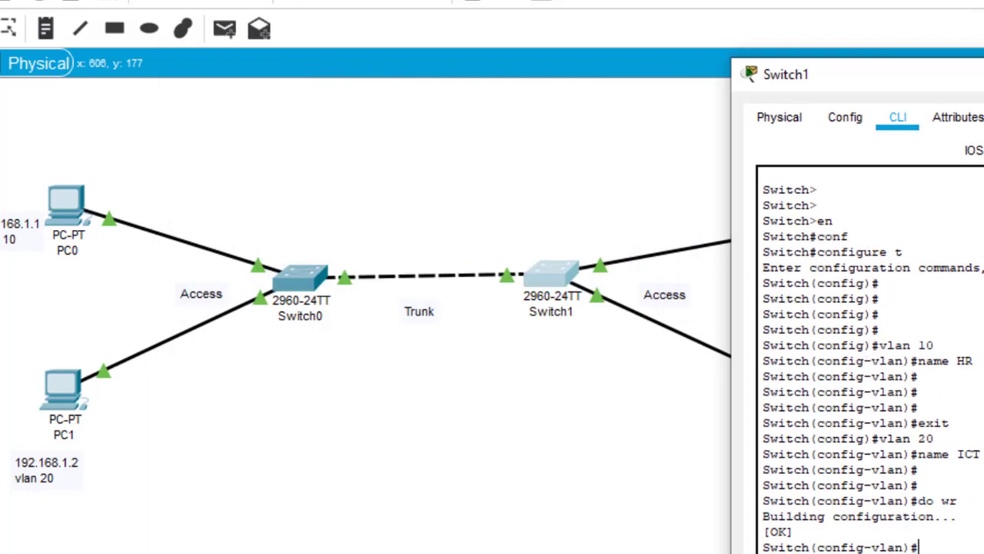
left_click(509, 475)
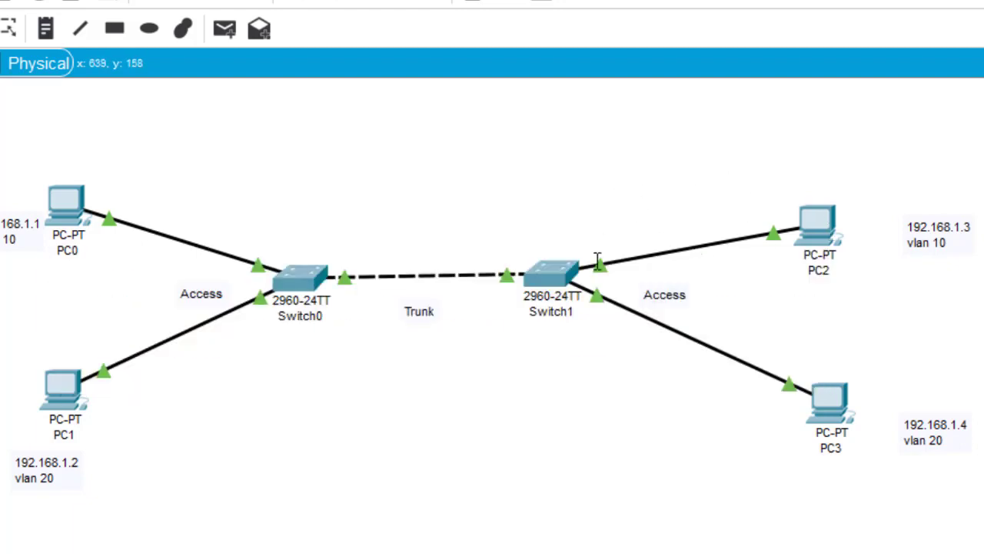
mouse_move(600, 265)
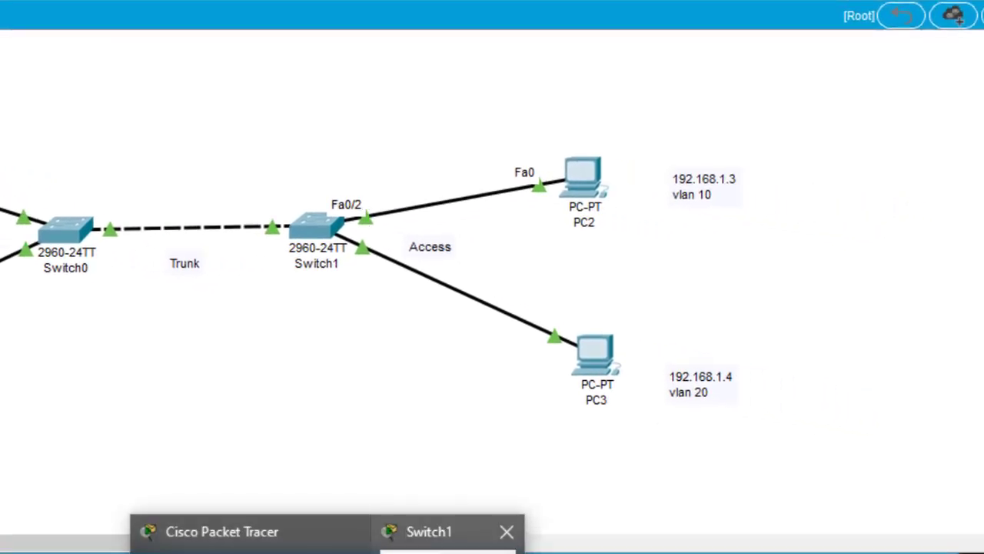
left_click(418, 538)
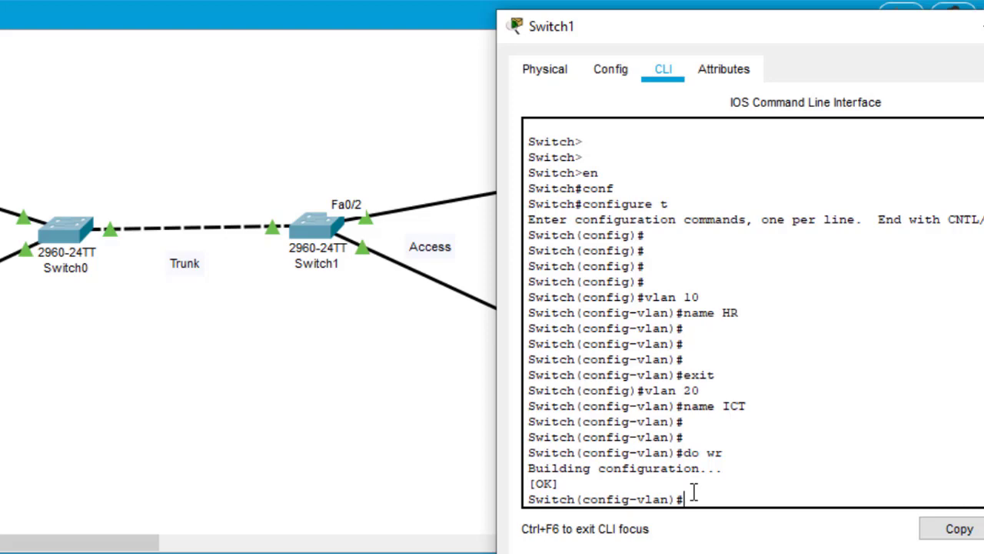
type("i")
type("xit")
key("Return")
key("Return")
key("Return")
key("Return")
key("Return")
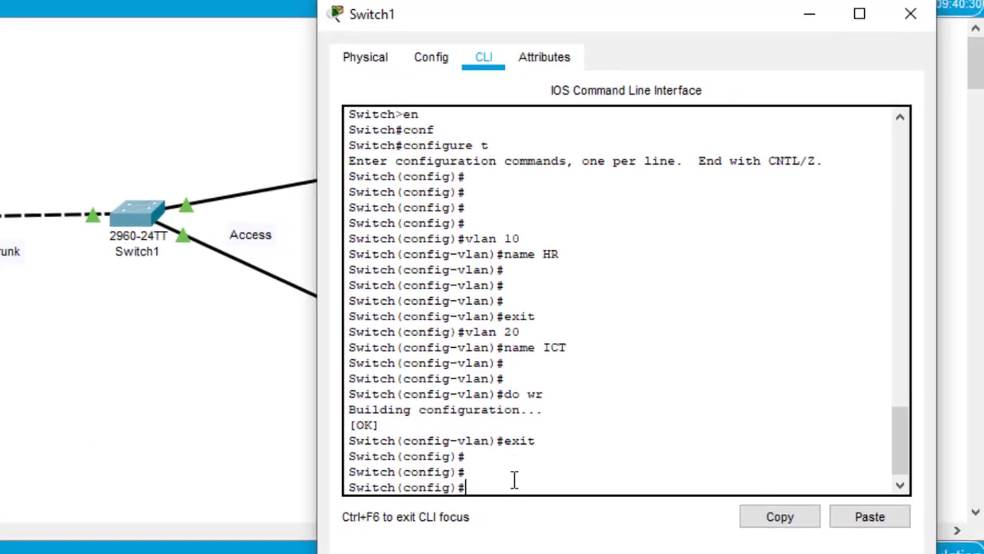
Enter Switch1's fa0/2 interface and set it to access mode with switchport mode access.
type("in")
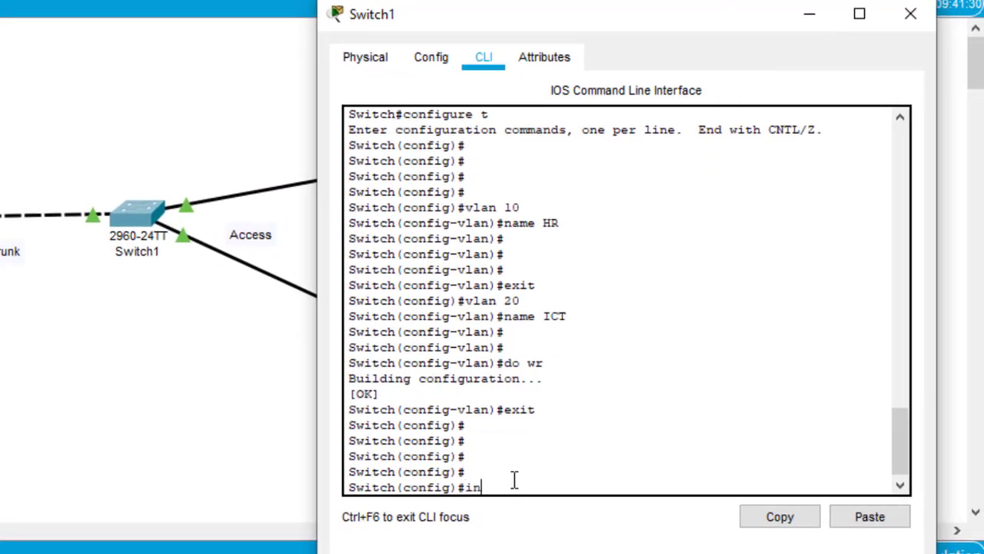
type("t fa")
type("0/2")
key("Return")
type("switc")
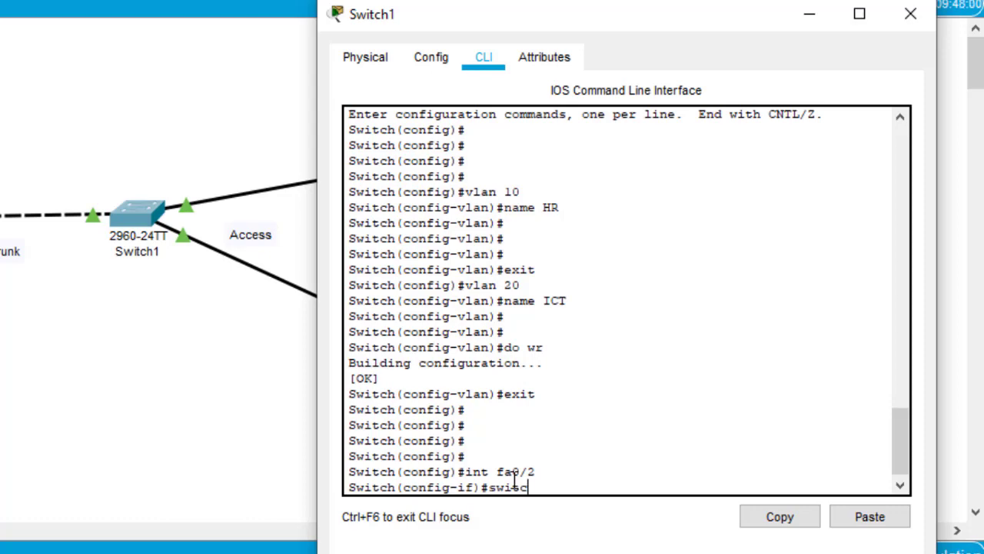
key("Tab")
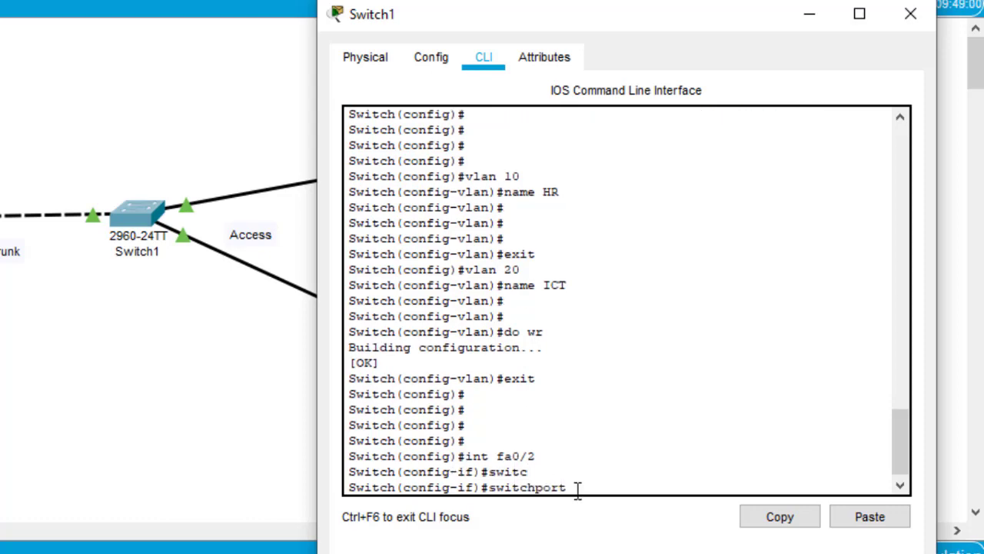
type("mo")
key("Tab")
type("acc")
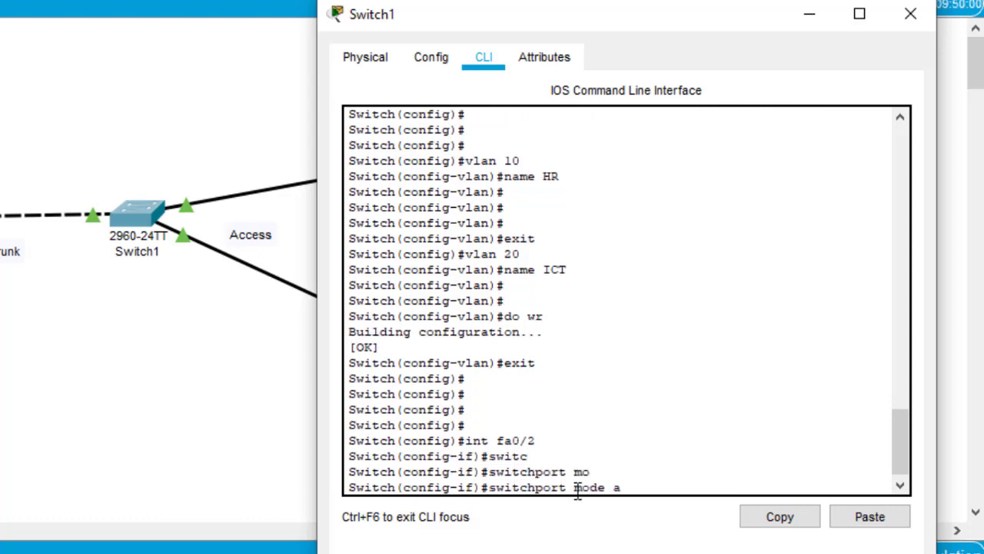
key("Tab")
key("Return")
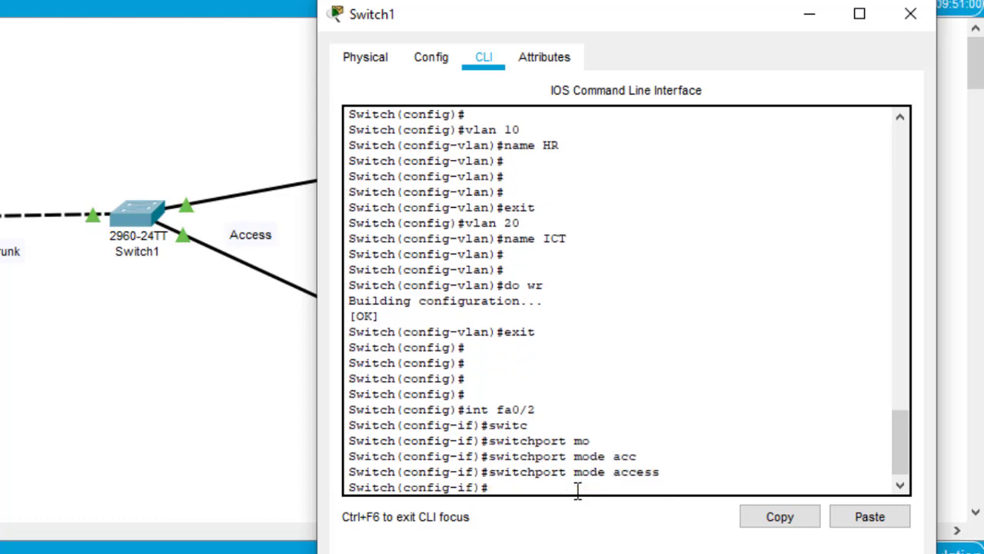
Assign Switch1's fa0/2 interface to VLAN 10 with switchport access vlan 10 and exit the interface configuration.
type("sw")
key("Tab")
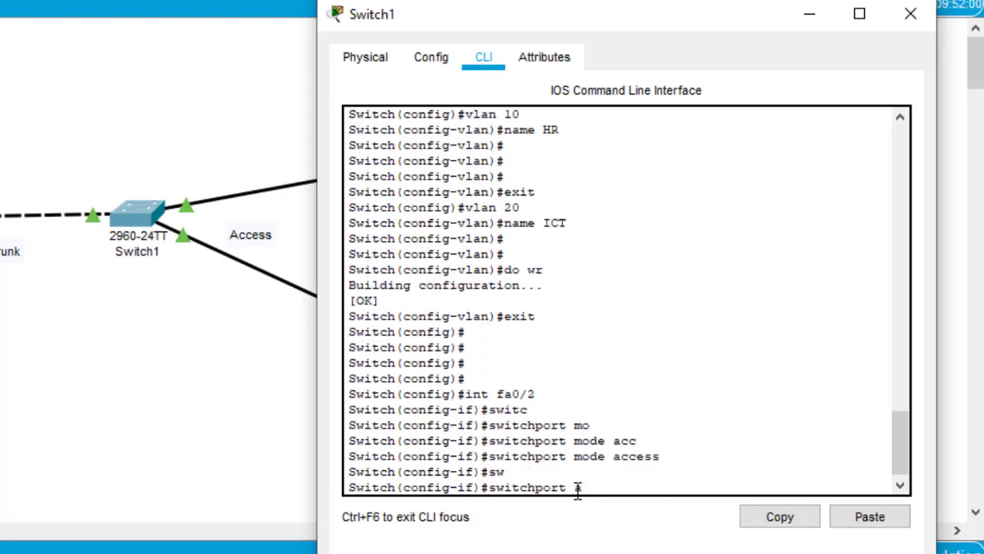
type("acc")
key("Tab")
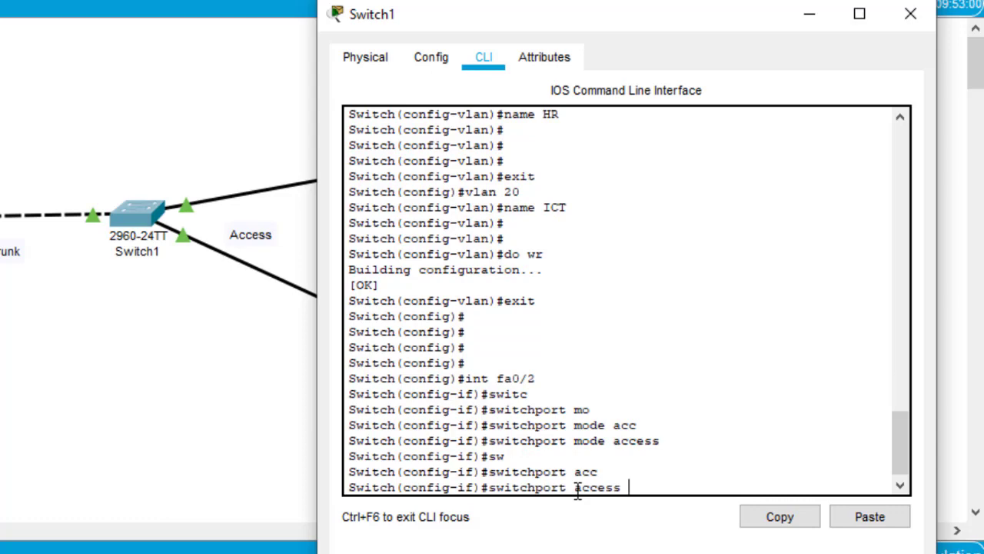
type("vl")
key("Tab")
type("10")
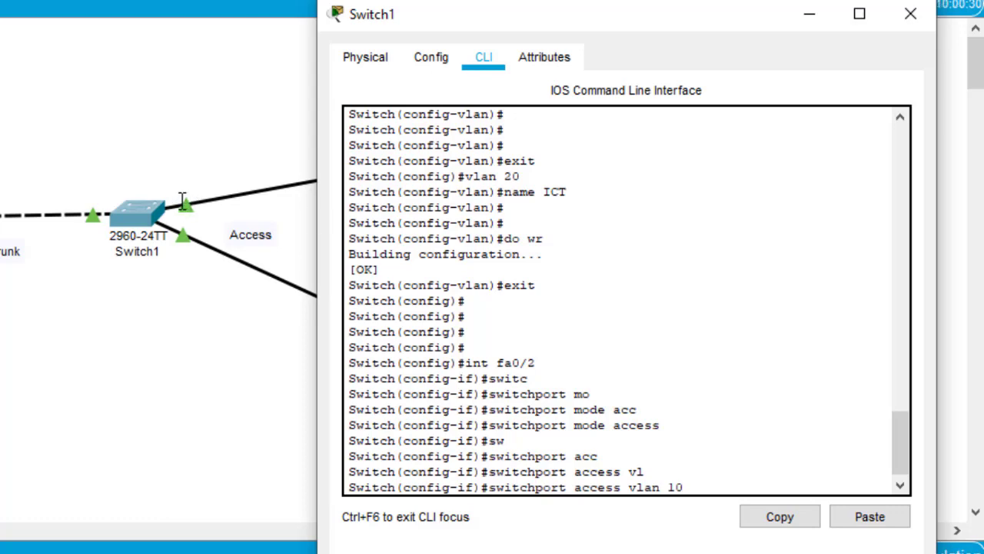
key("Return")
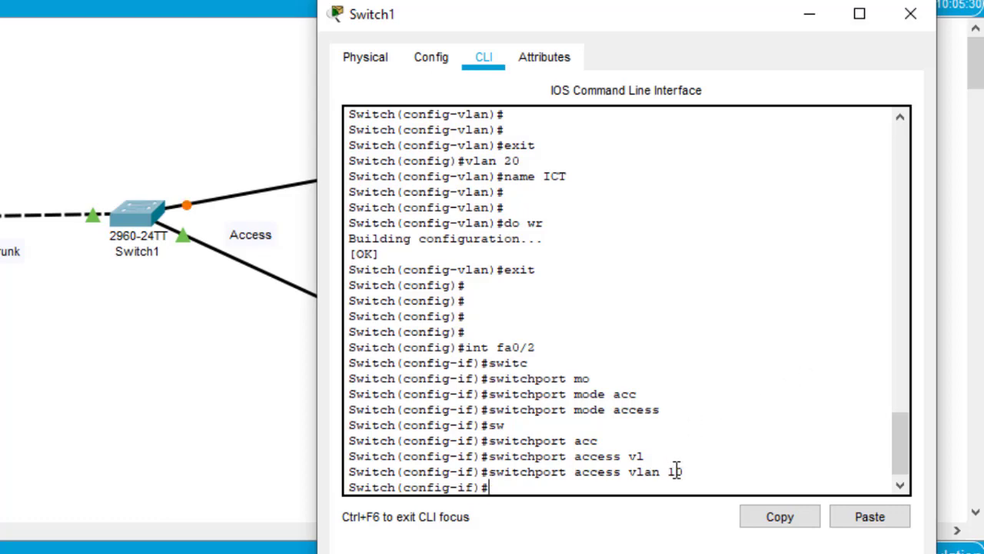
key("Return")
type("exit")
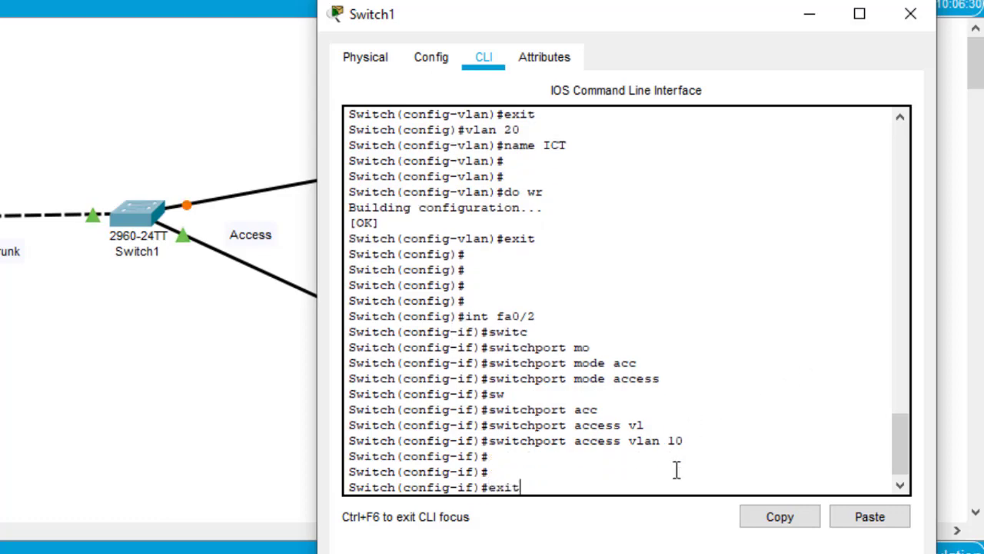
key("Return")
key("Return")
key("Return")
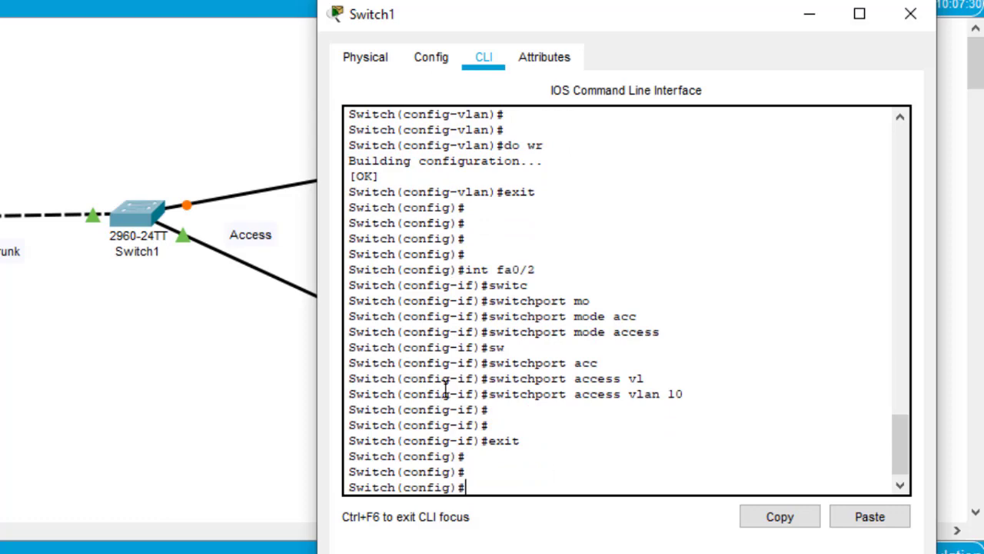
Check on the topology which Switch1 port connects to PC3, and enter interface configuration for fa0/3.
left_click(180, 298)
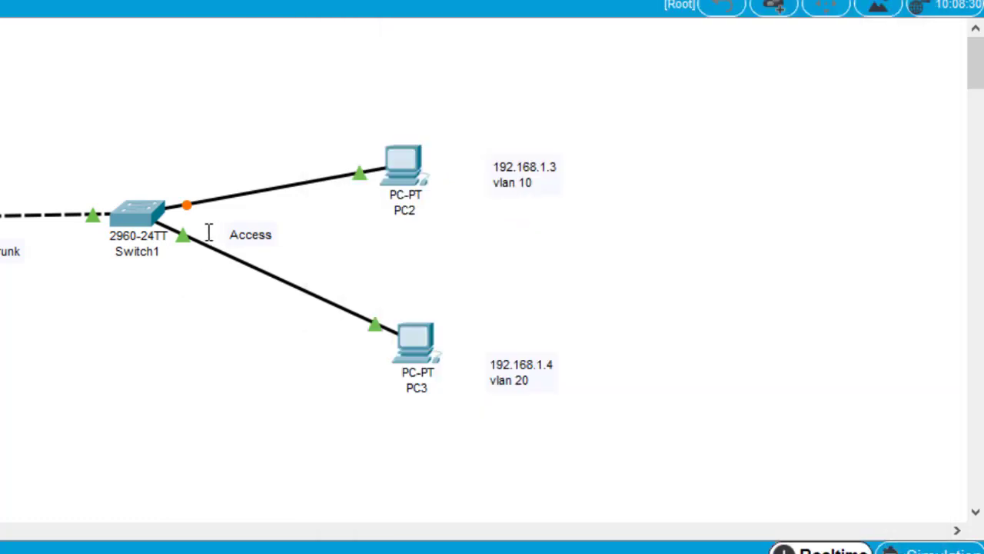
mouse_move(184, 238)
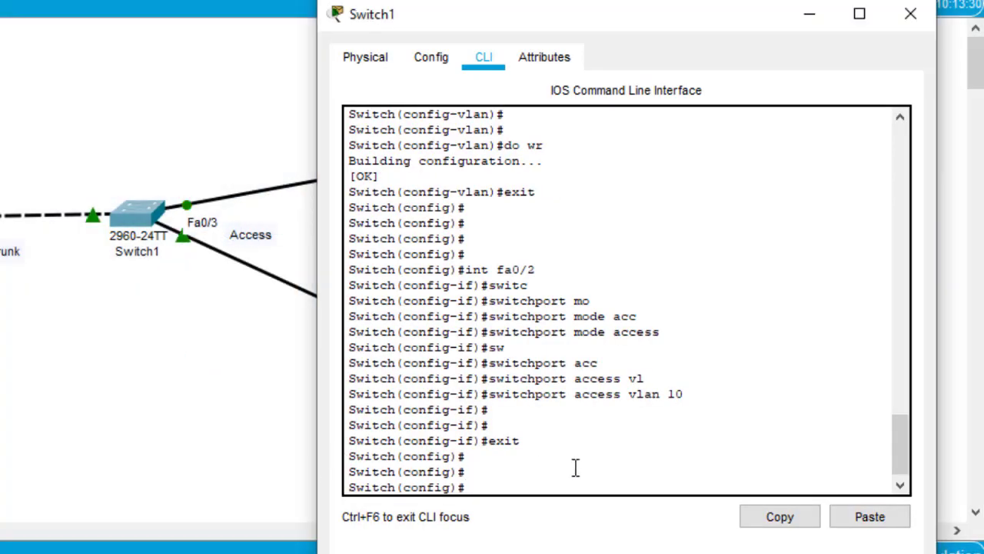
type("int fa0/")
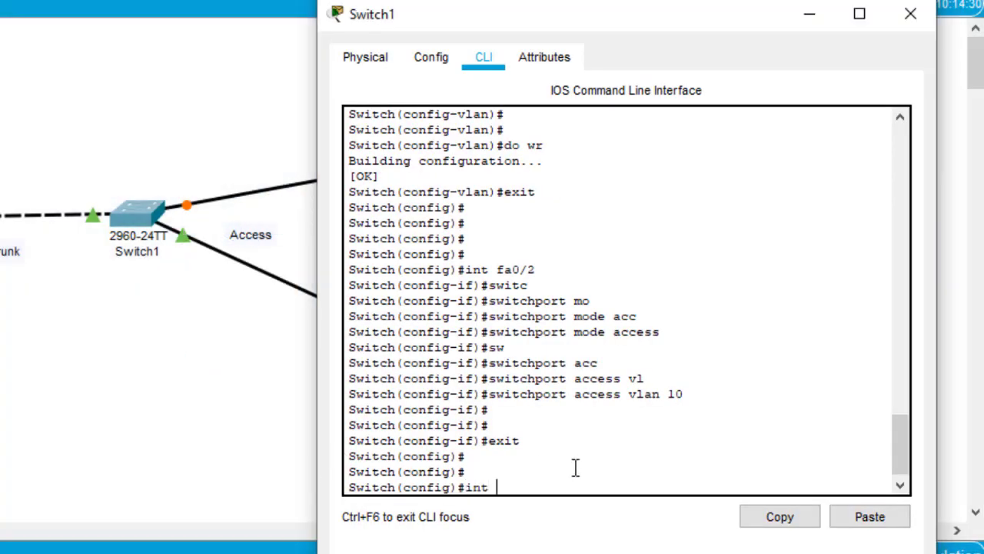
type("3")
key("Return")
key("Return")
key("Return")
key("Return")
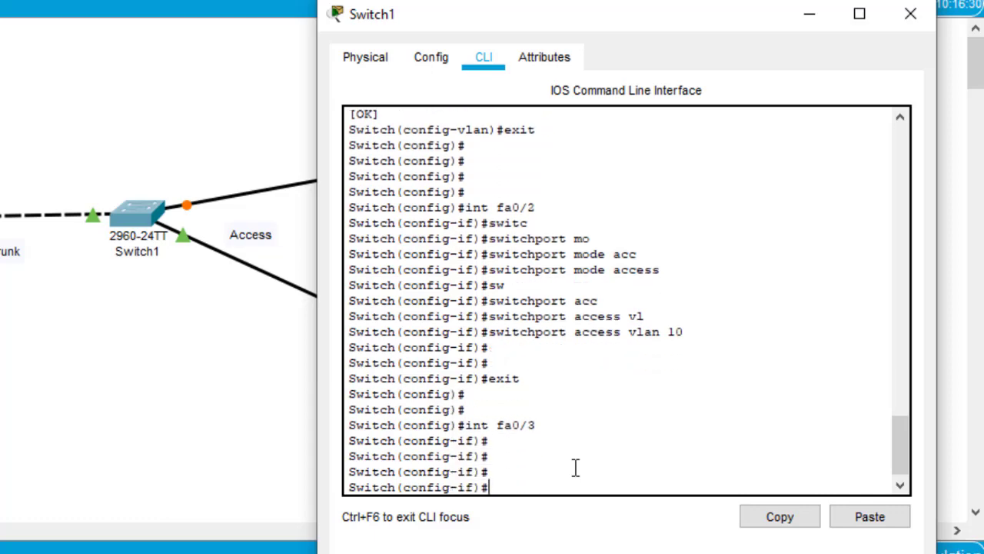
Set Switch1's fa0/3 interface to access mode with switchport mode access.
type("swy")
key("BackSpace")
type("y")
type("i")
key("Tab")
type("mo")
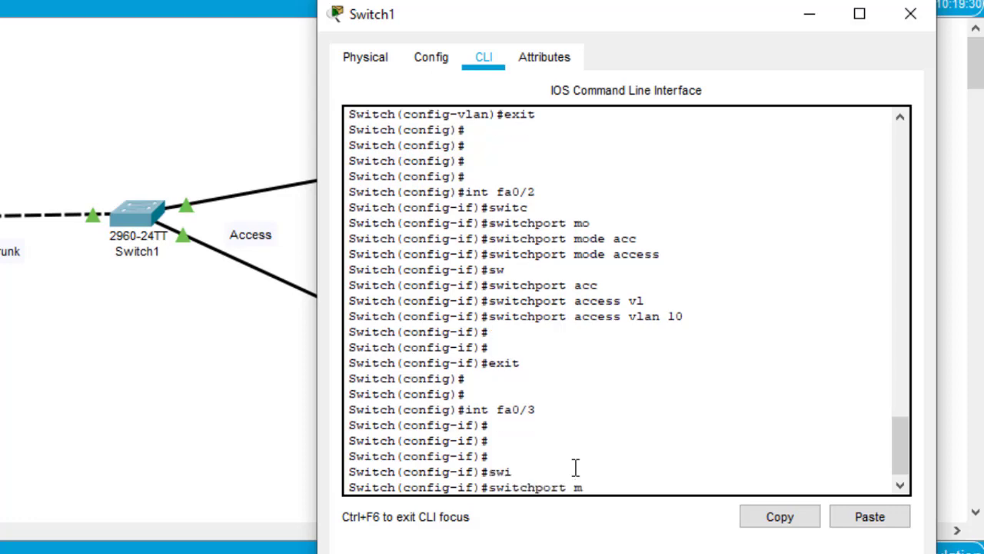
key("Tab")
type("acc")
key("Tab")
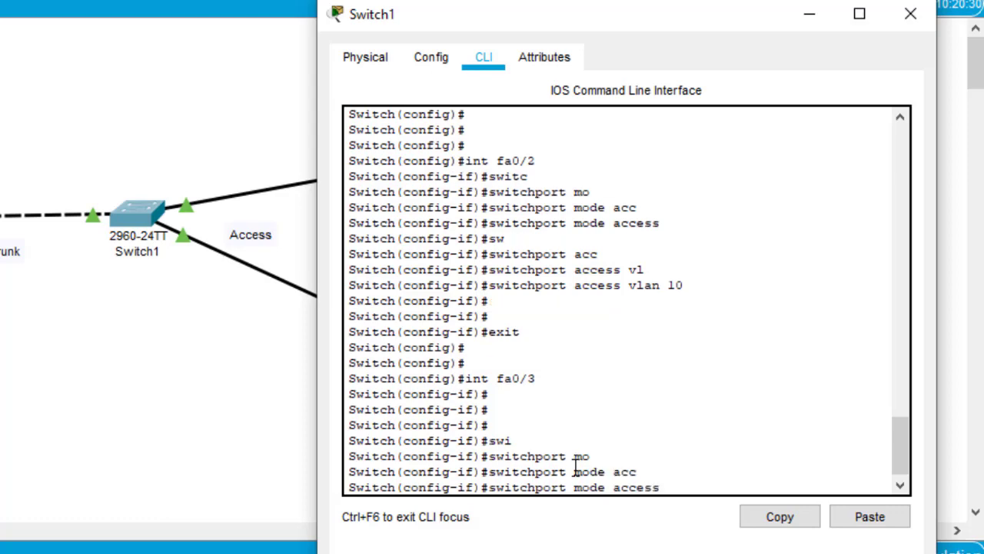
key("Return")
Assign Switch1's fa0/3 interface to VLAN 20 with switchport access vlan 20.
type("sw")
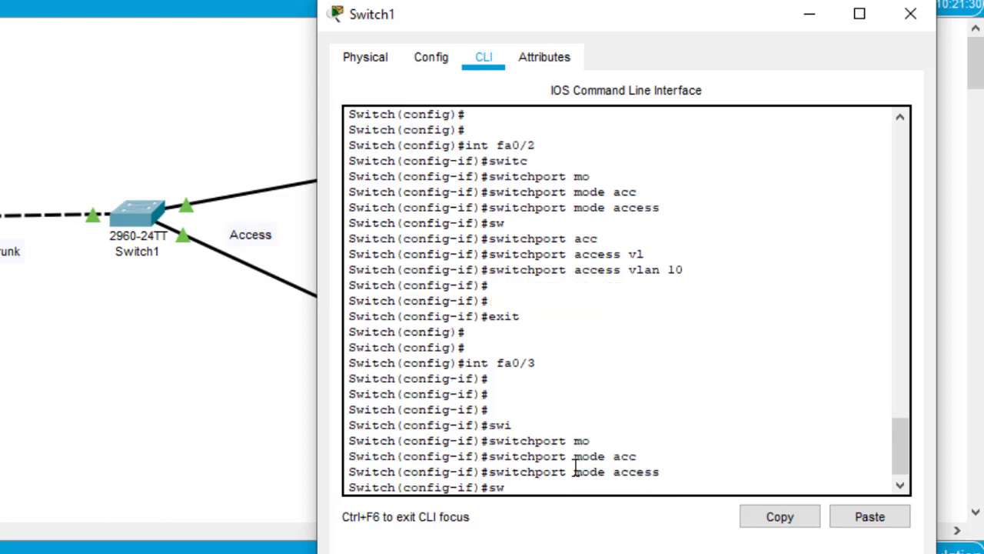
type("ith")
key("Tab")
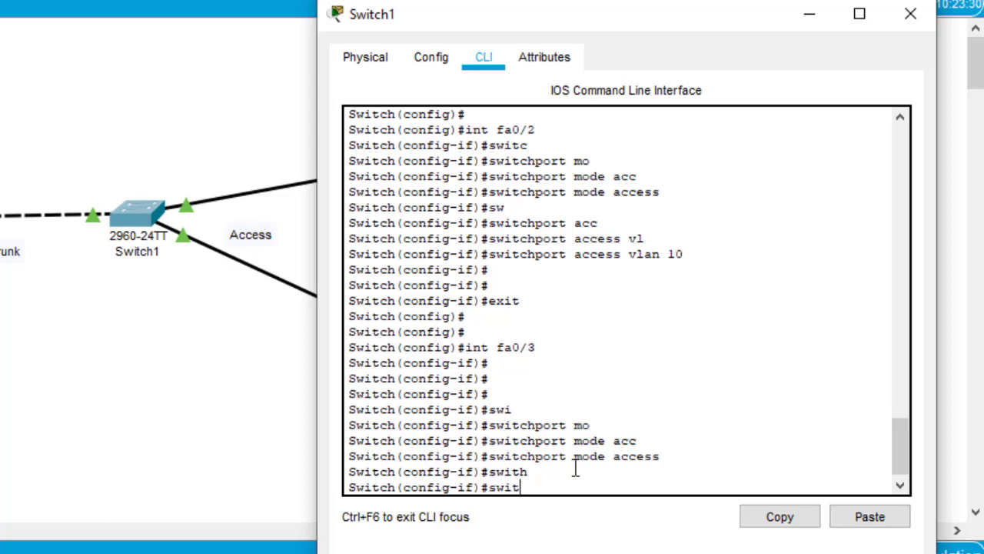
type("c")
key("Tab")
type("acc")
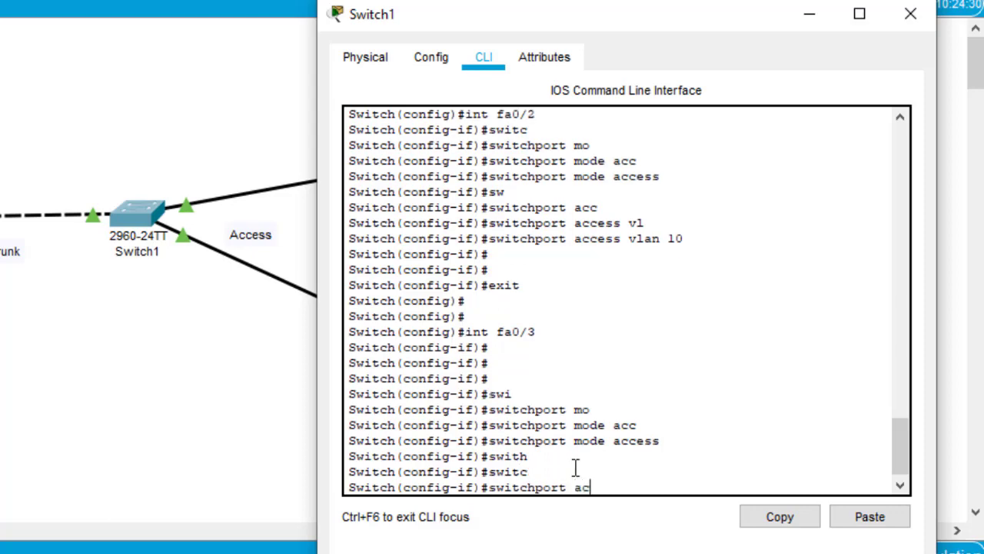
key("Tab")
type("vl")
key("Tab")
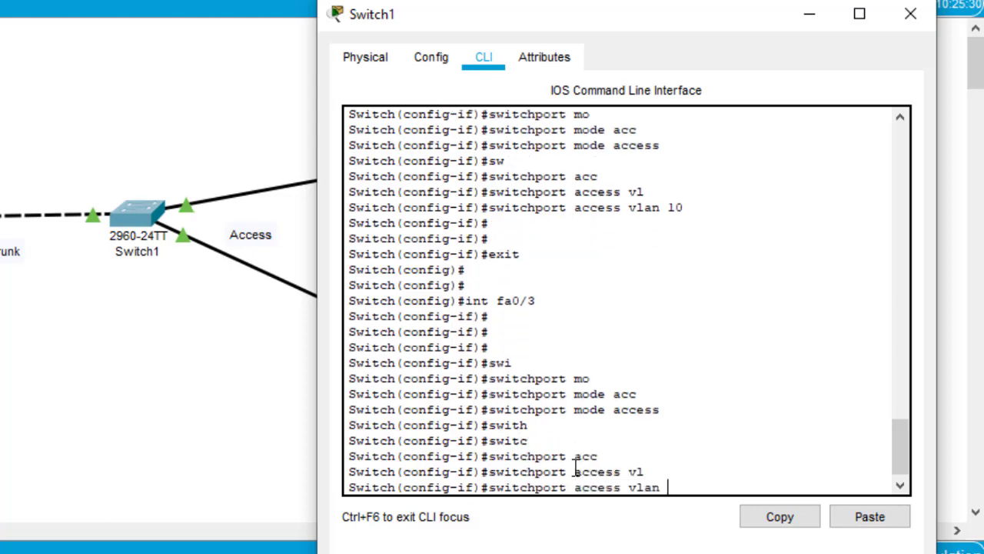
type("20")
key("Return")
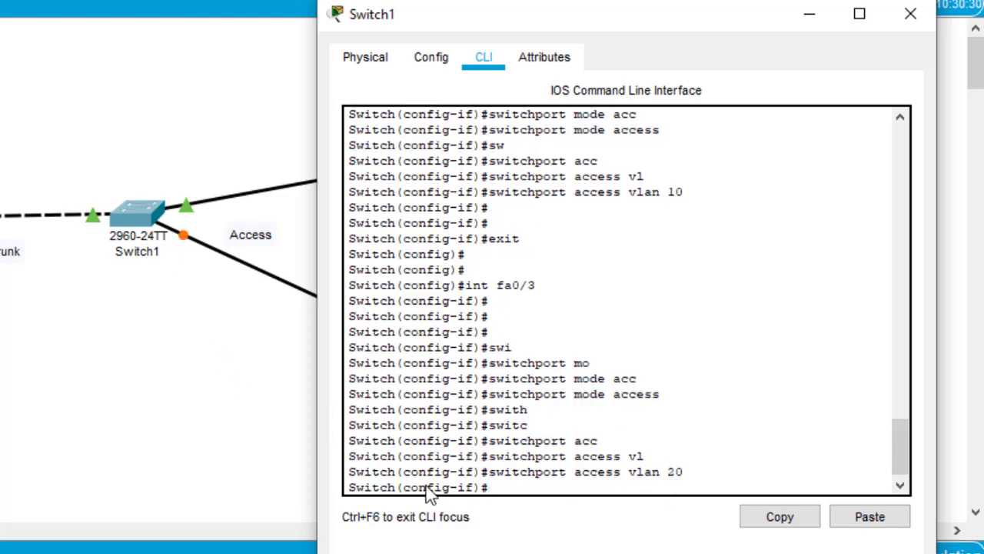
Save Switch1's configuration with do wr after assigning fa0/3 to its VLAN.
type("dow")
key("BackSpace")
type("wr")
key("Return")
key("Return")
key("Return")
key("Return")
key("Return")
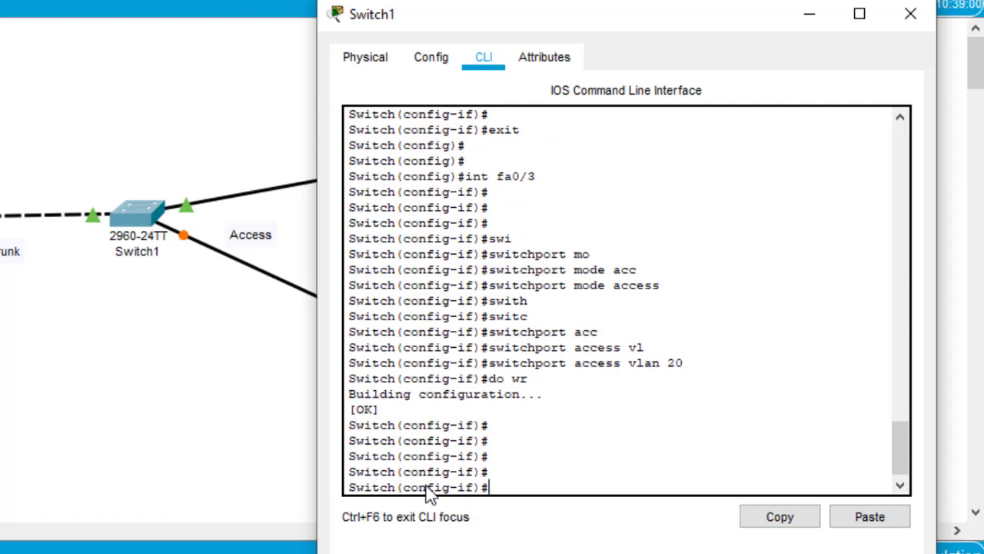
Display Switch1's VLAN table with do sh vlan, check the ports listed for HR and ICT, and page through to the end.
type("do sh vlan")
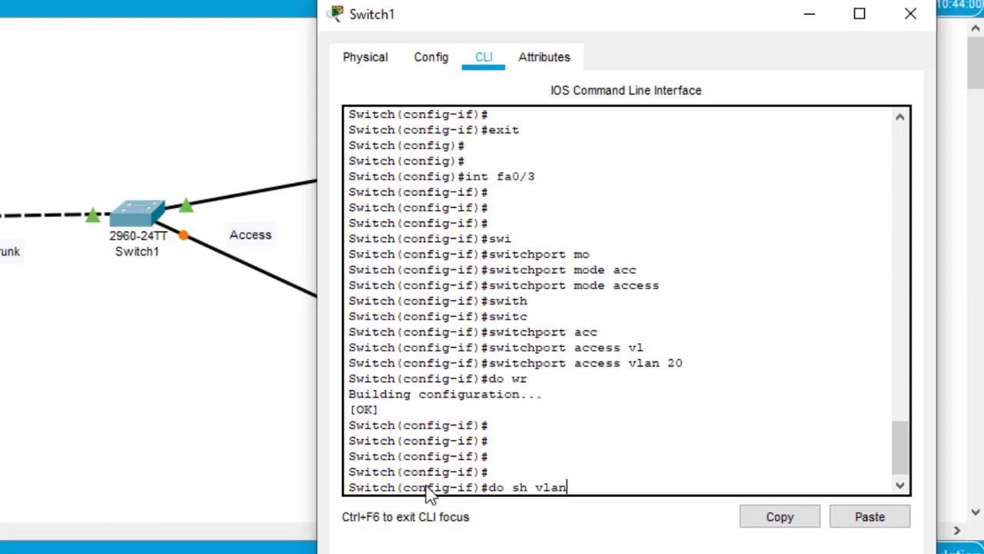
key("Return")
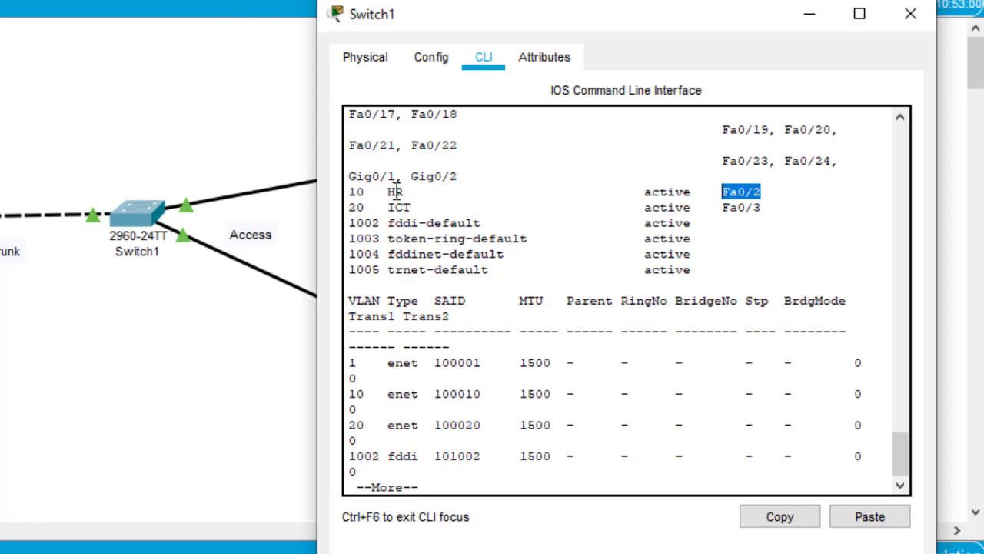
left_click_drag(767, 195, 715, 195)
left_click_drag(350, 208, 420, 207)
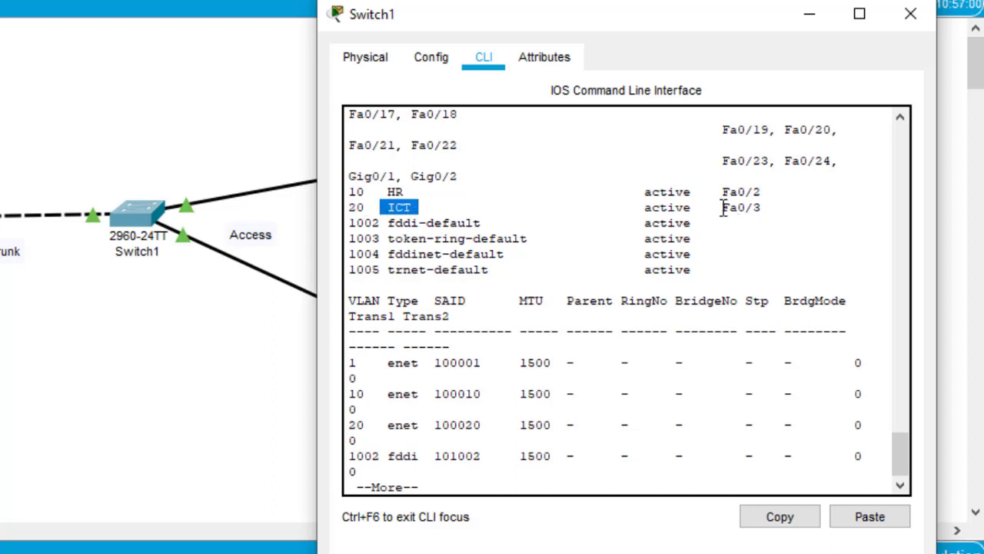
left_click_drag(723, 208, 756, 212)
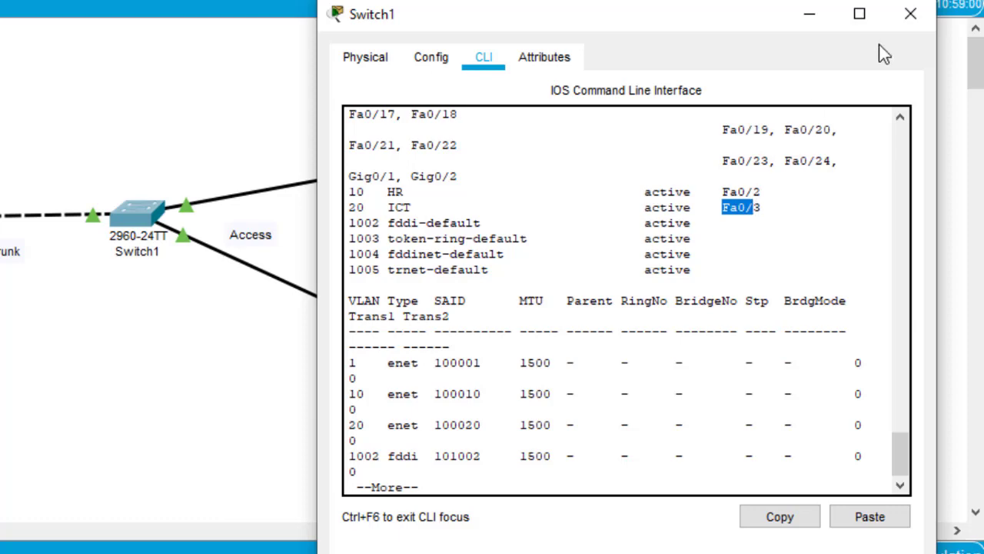
key("Return")
key("Return")
key("Return")
key("Return")
key("Return")
key("Return")
key("Return")
key("Return")
key("Return")
key("Return")
key("Return")
key("Return")
key("Return")
key("Return")
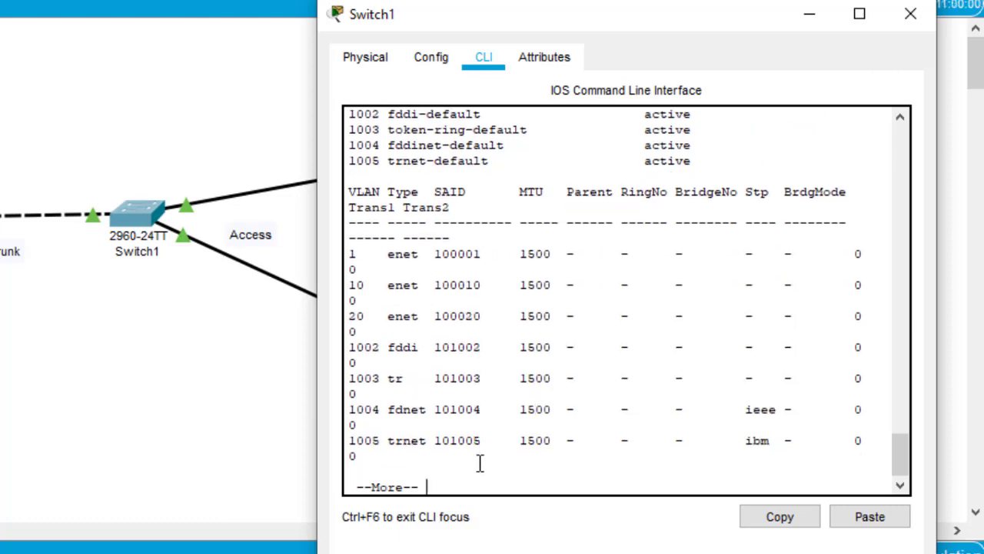
key("Return")
key("Return")
key("Return")
key("Return")
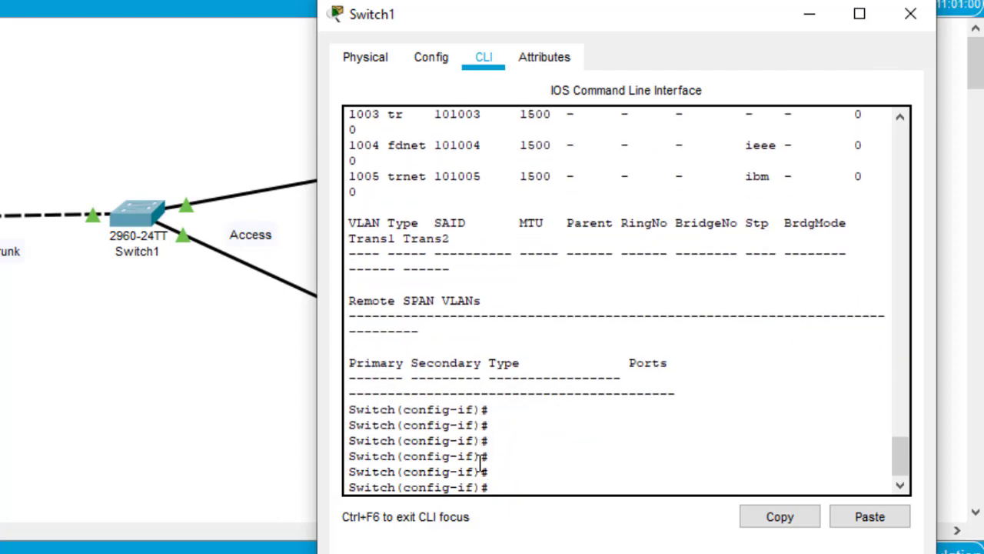
Save Switch1's configuration with do wr after the VLAN review and close its window.
type("do ")
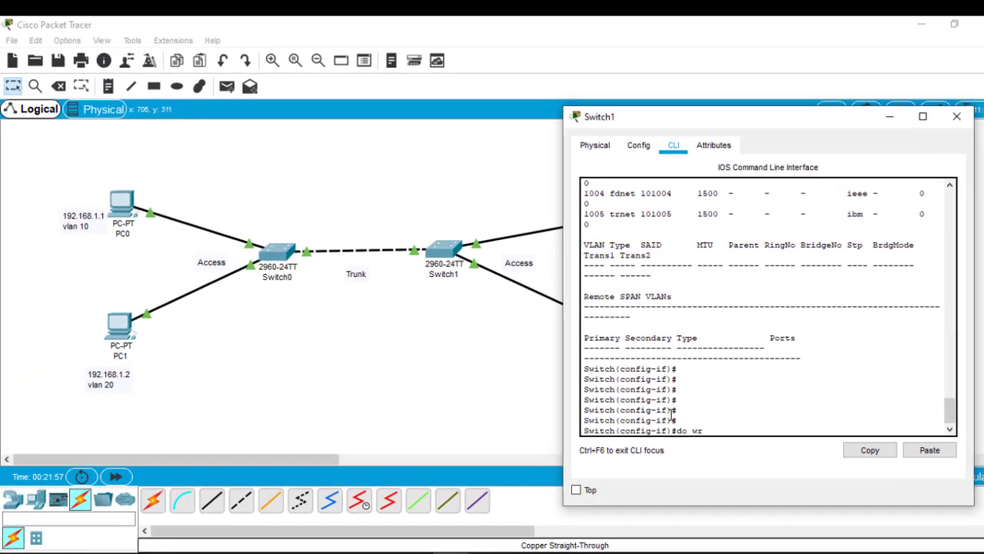
type("wr")
key("Return")
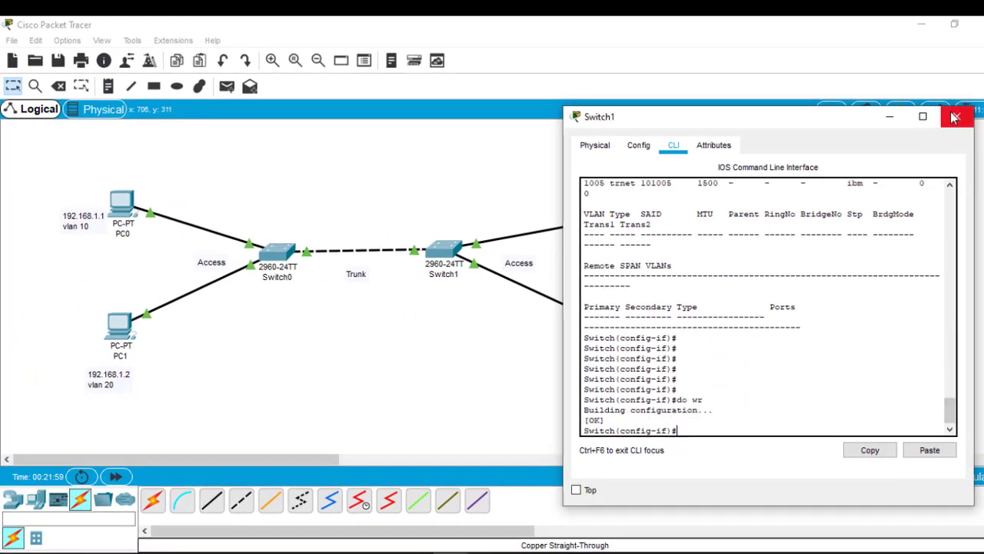
left_click(954, 117)
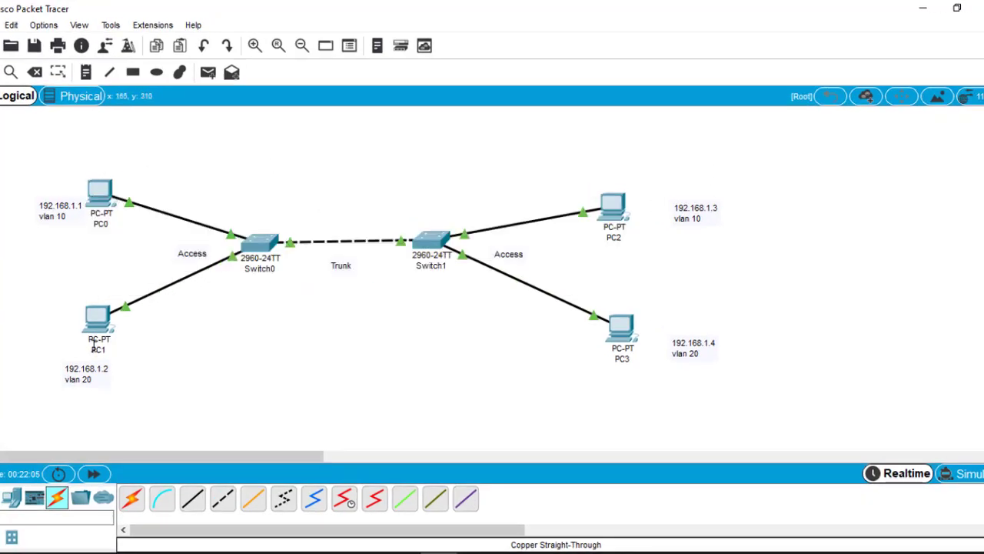
Test connectivity between different VLANs by pinging PC1 at 192.168.1.2 from PC0's command prompt, and return to the topology.
mouse_move(90, 336)
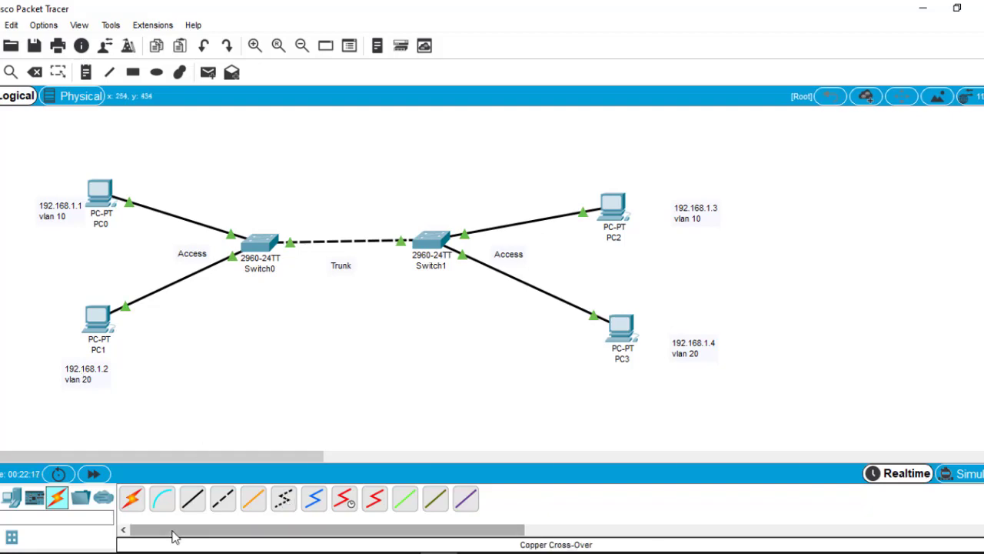
left_click(98, 185)
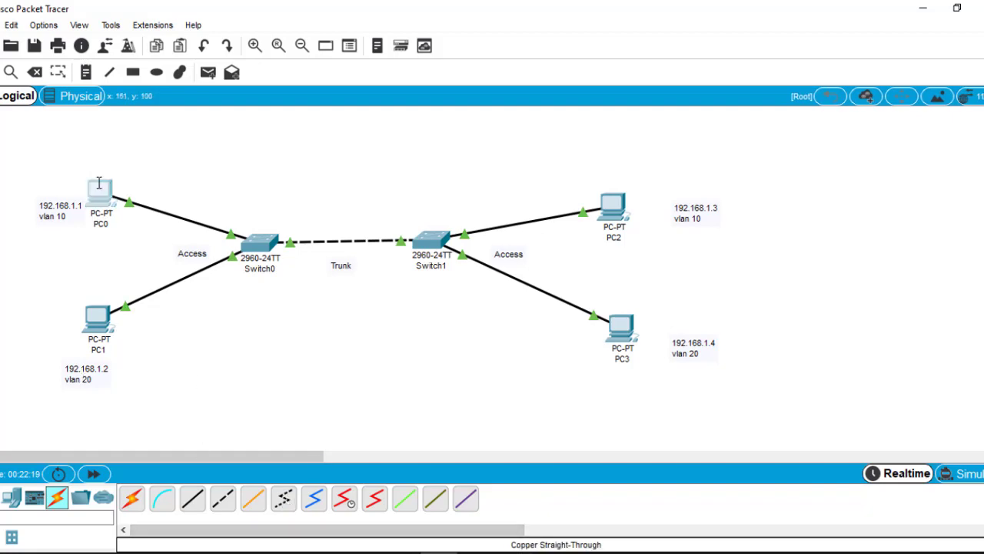
left_click(633, 146)
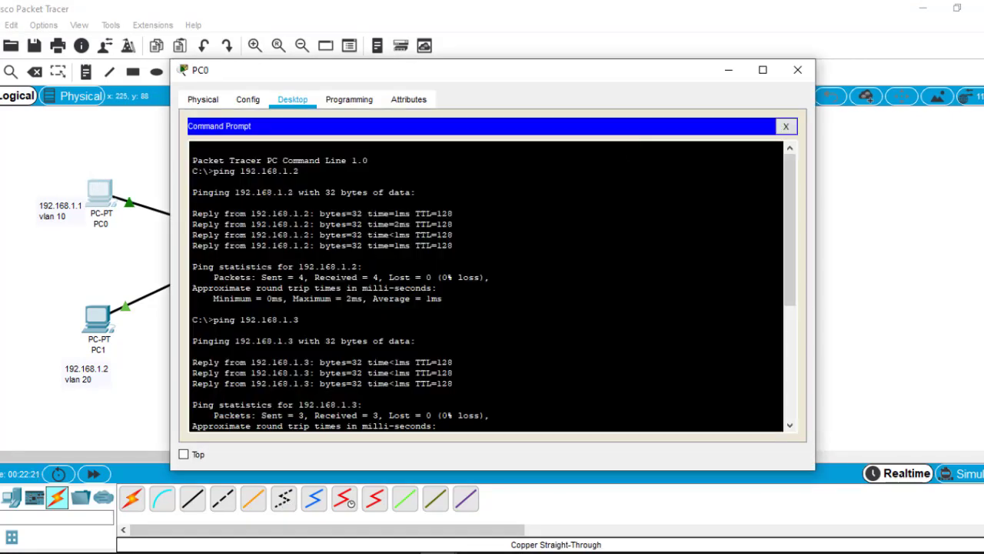
key("Return")
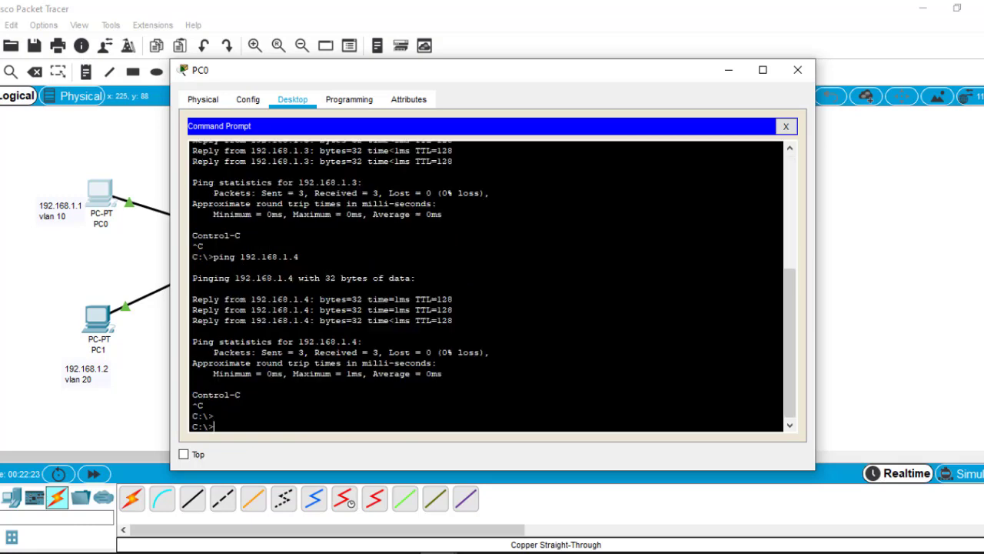
key("Return")
key("Up")
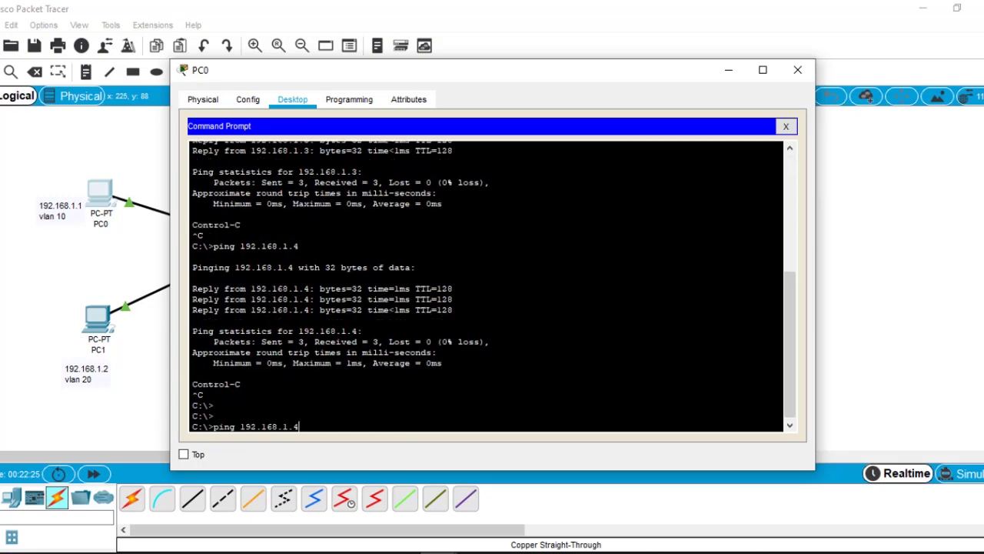
key("BackSpace")
type("2")
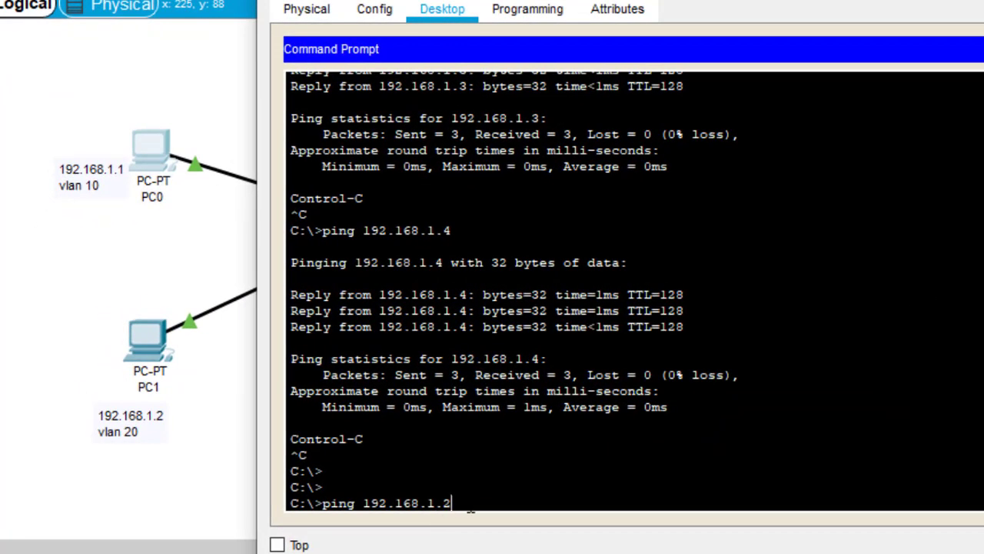
key("Return")
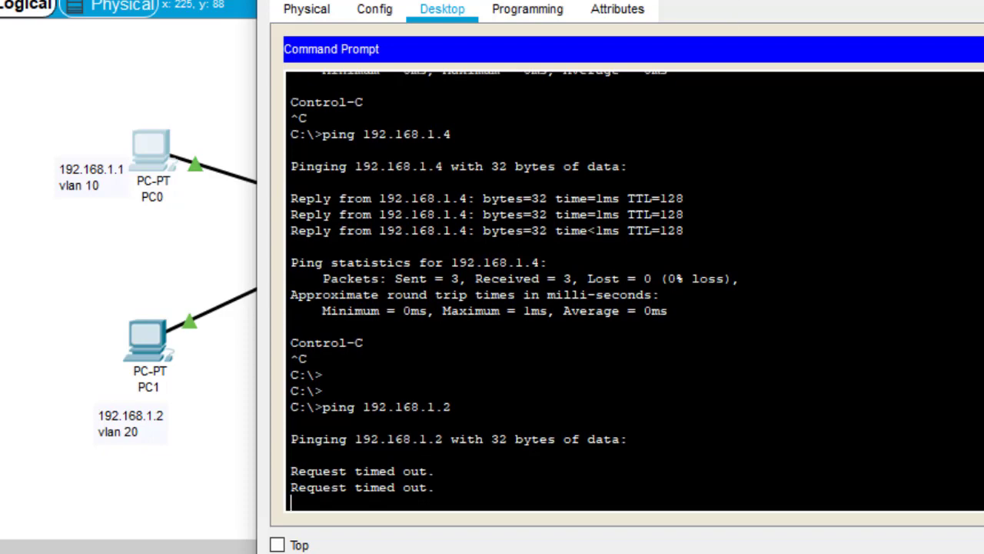
left_click(980, 2)
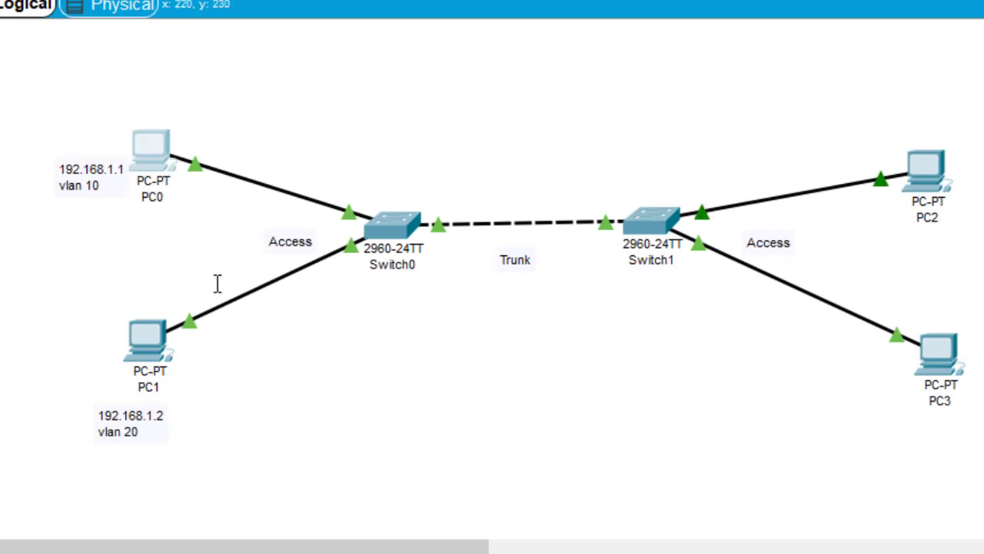
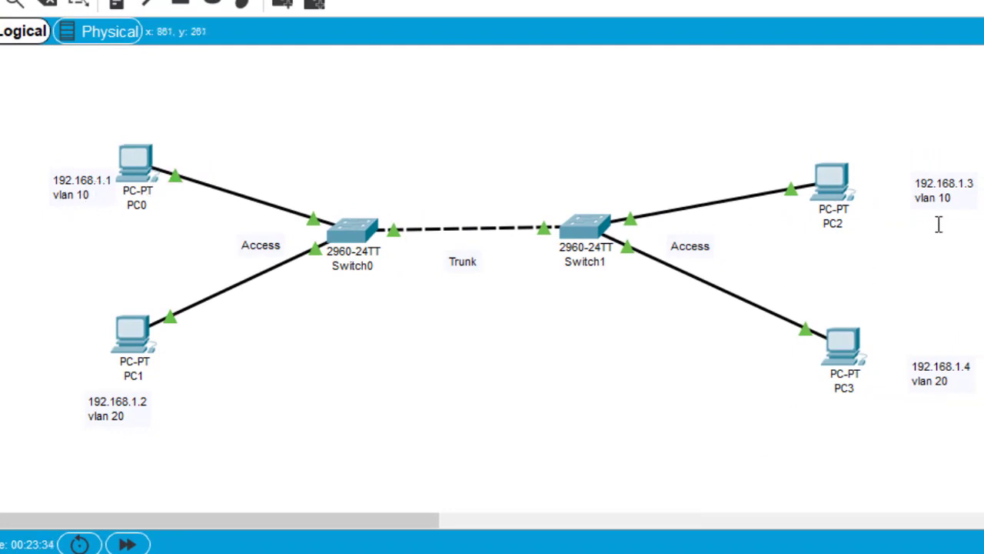
Test same-VLAN connectivity across the switches by pinging PC2 at 192.168.1.3 from PC0, and return to the topology.
mouse_move(598, 553)
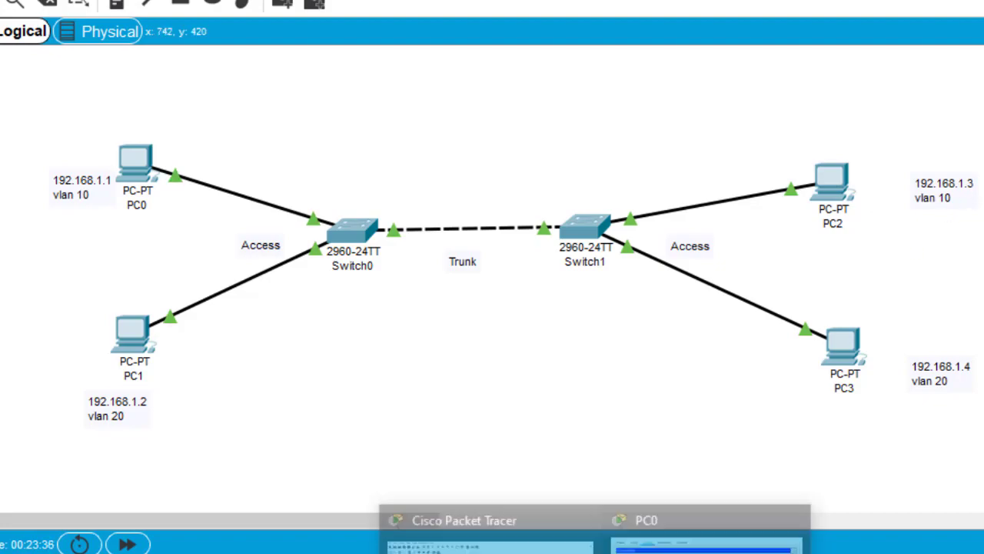
left_click(682, 548)
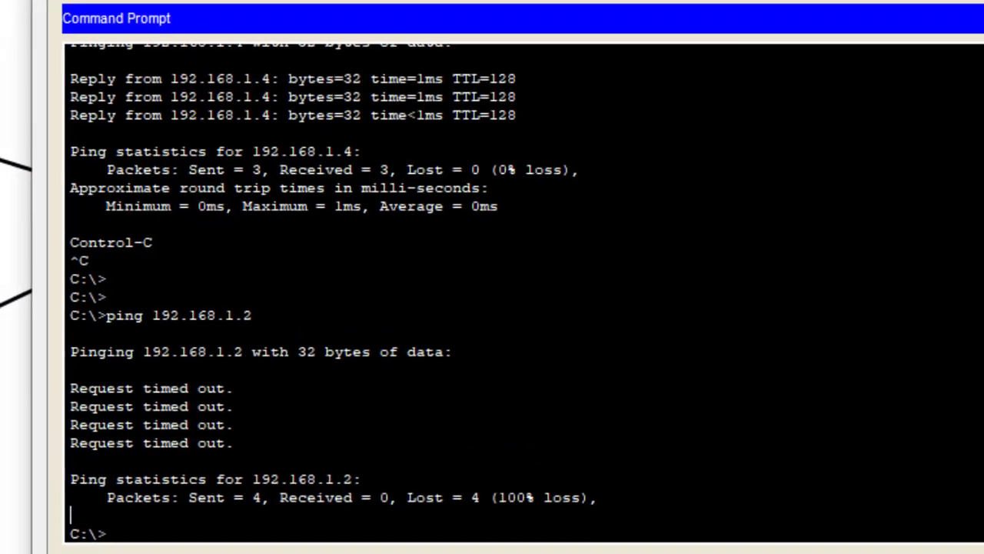
key("Up")
key("BackSpace")
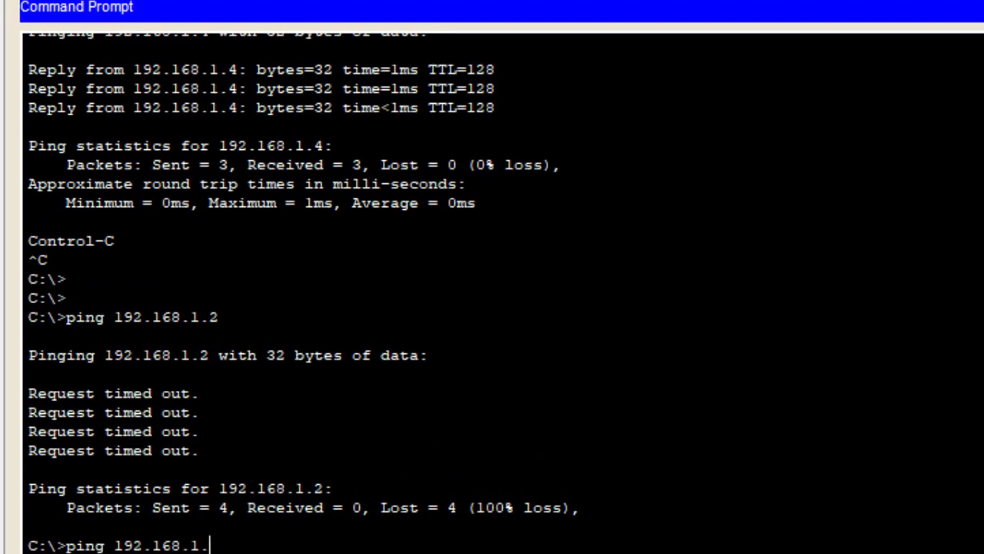
key("Return")
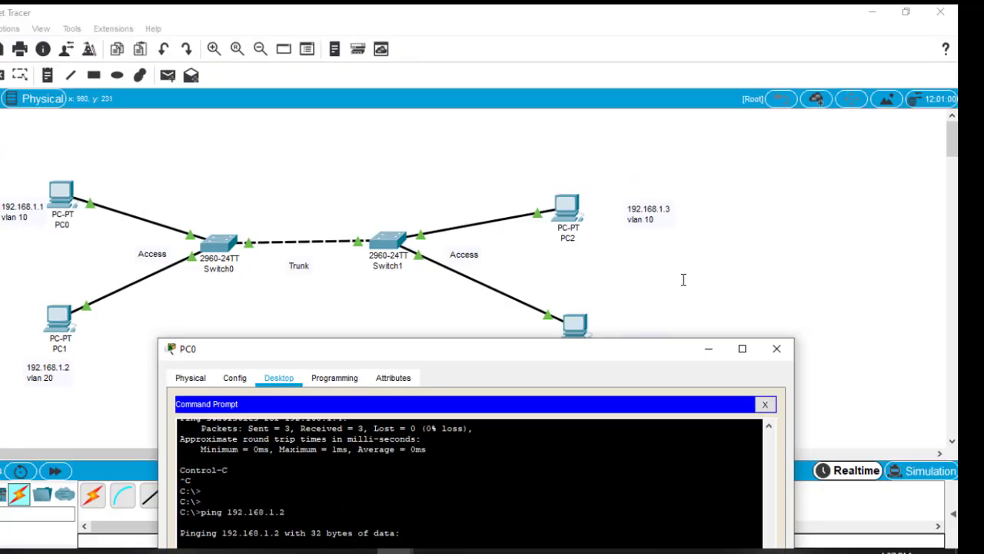
left_click(681, 280)
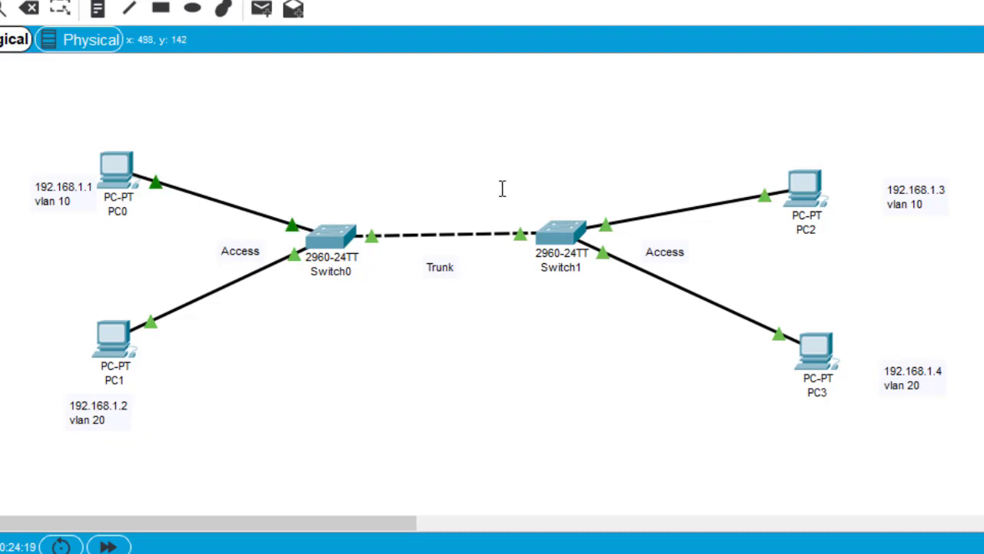
Compare the devices and labels attached to Switch1 with those attached to Switch0 on the topology.
left_click_drag(551, 119, 969, 473)
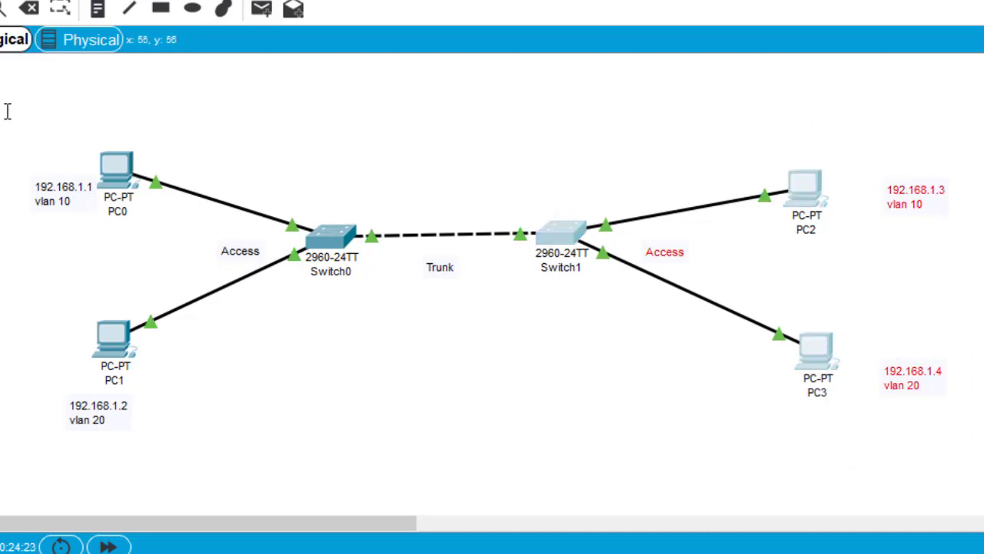
left_click_drag(6, 110, 398, 468)
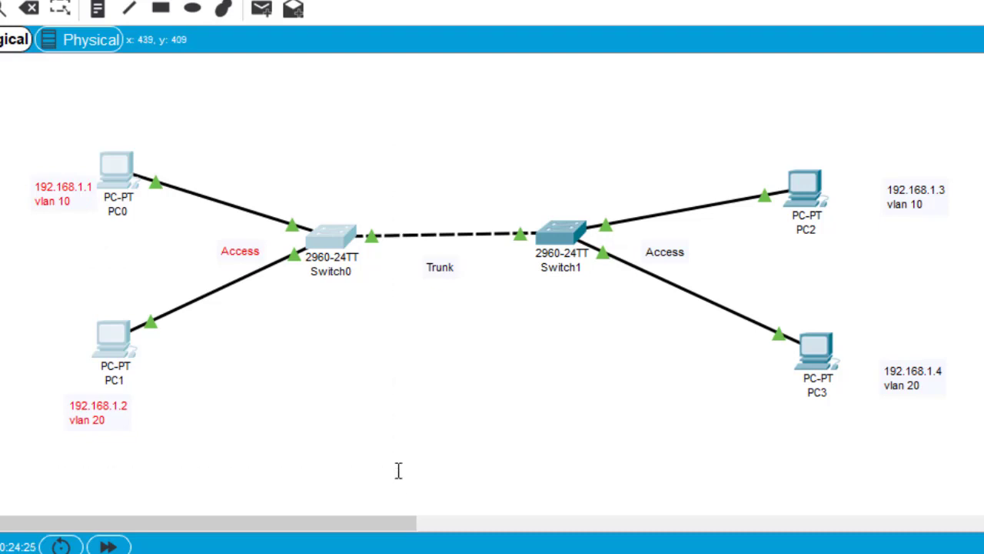
left_click(439, 345)
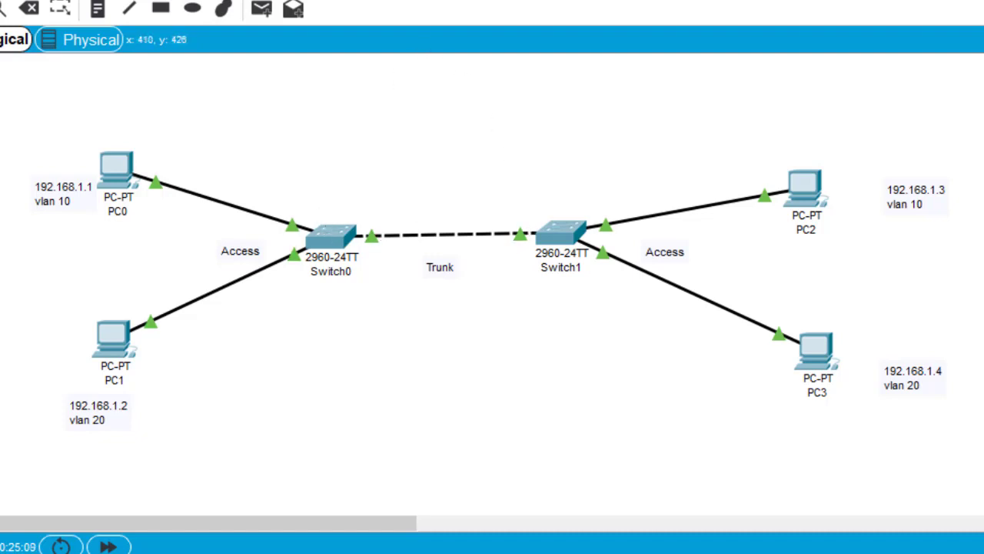
Review the replies and packet loss of the ping to 192.168.1.3 in PC0's command prompt, and put its window away.
mouse_move(572, 552)
left_click(683, 545)
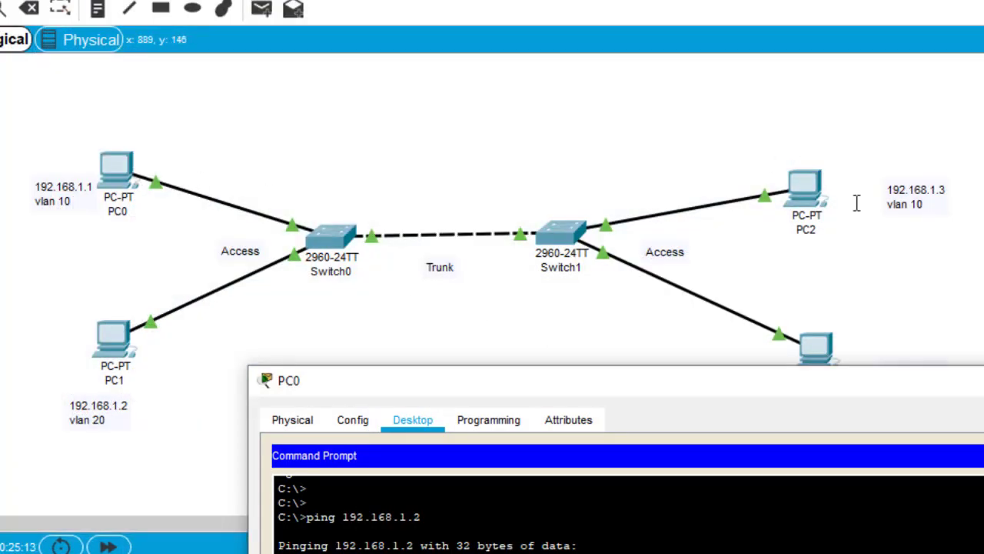
left_click_drag(925, 393, 983, 95)
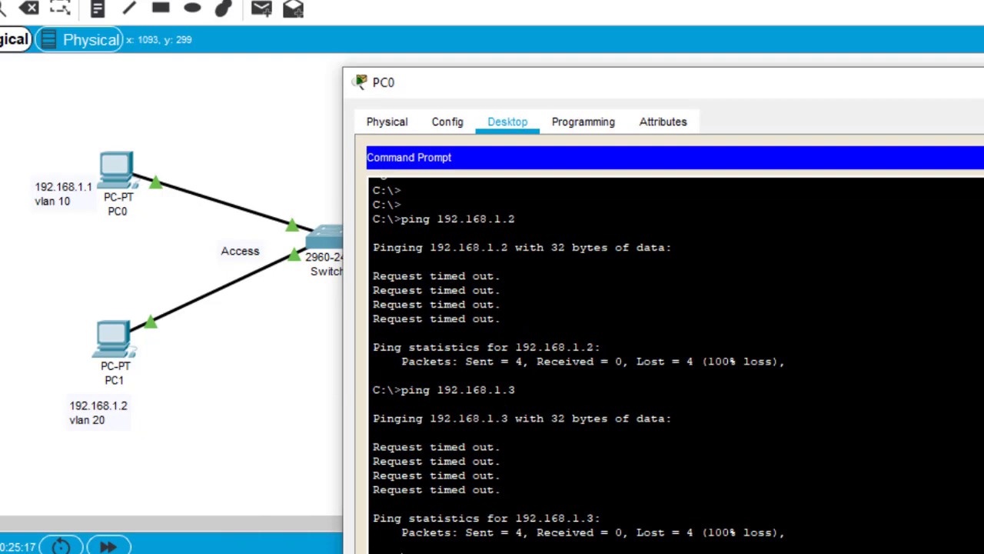
left_click_drag(501, 489, 352, 445)
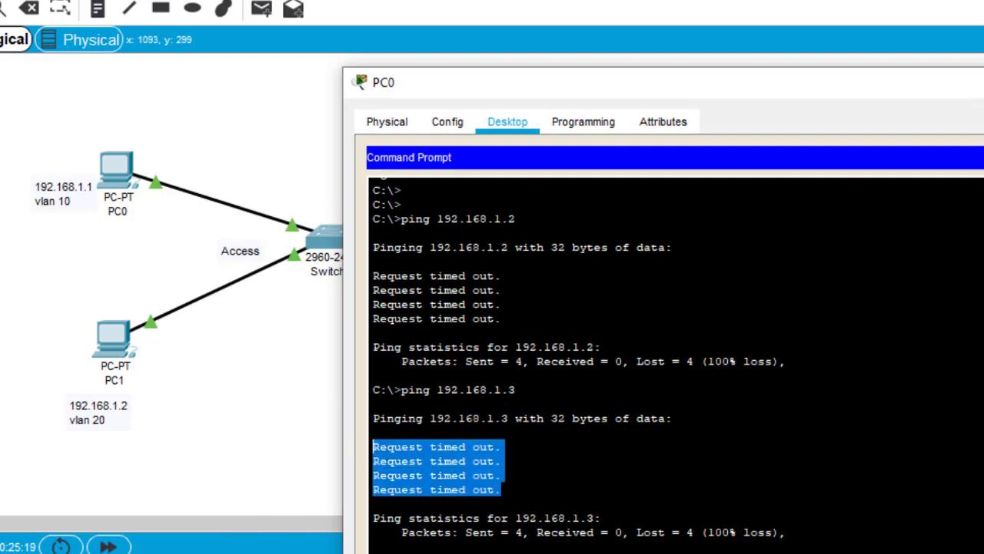
left_click_drag(707, 532, 779, 532)
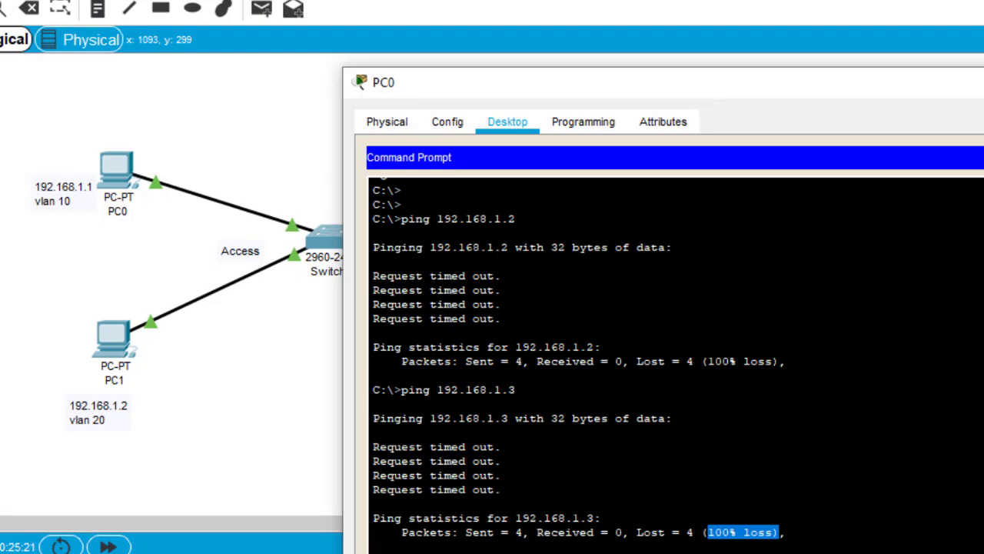
key("alt+F4")
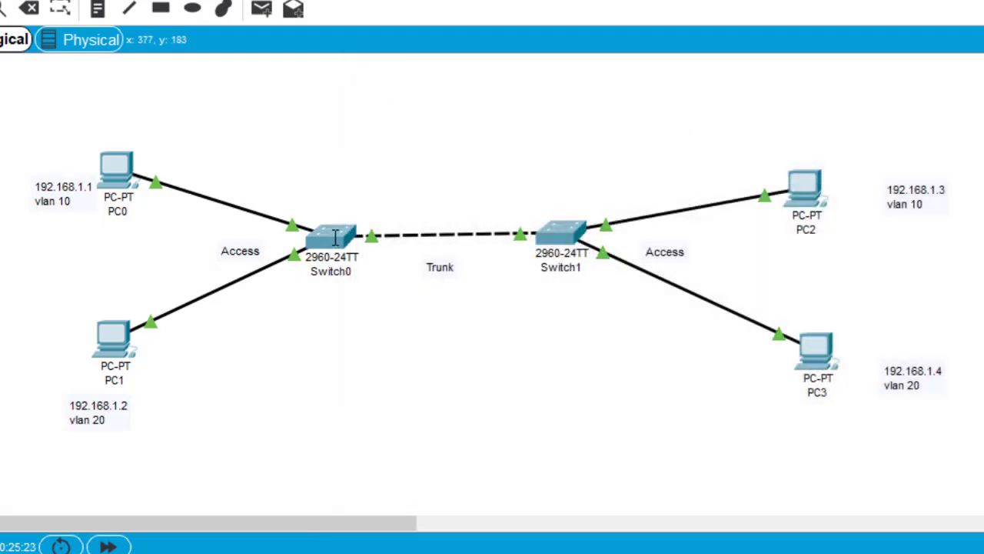
Open Switch0's command line and return from interface configuration to global configuration mode with exit.
left_click(335, 237)
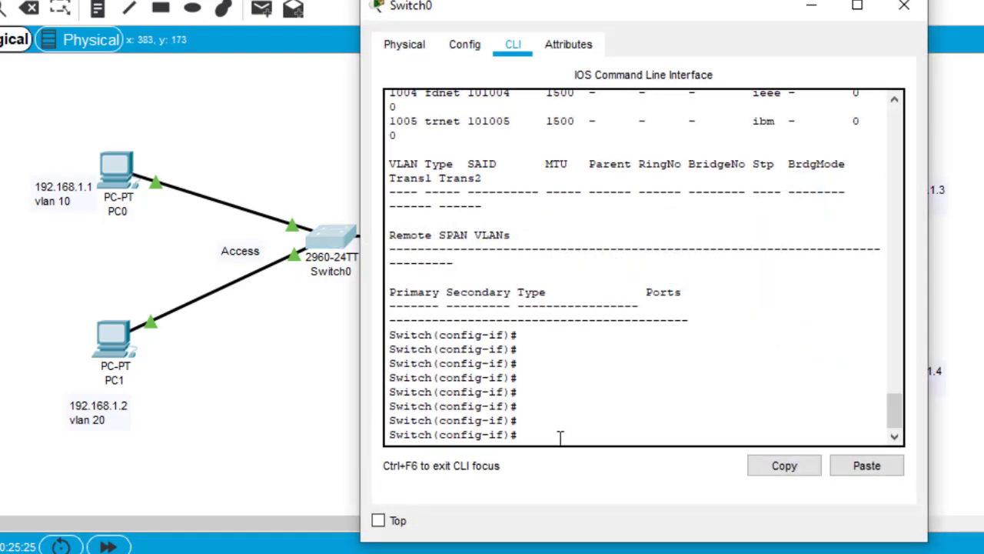
key("Return")
key("Return")
key("Return")
key("Return")
key("Return")
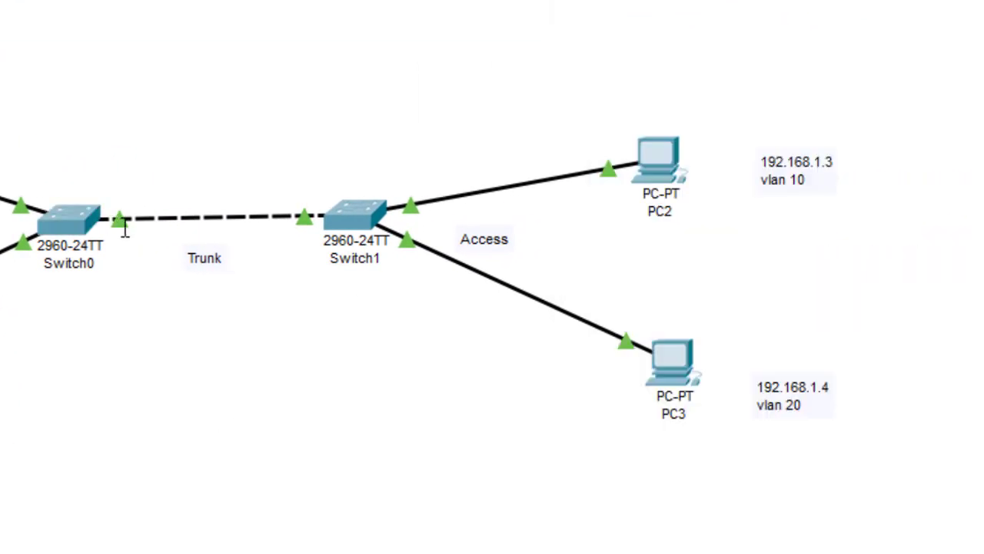
Check on the topology which ports link Switch0 and Switch1, and return to Switch0's command line.
mouse_move(120, 217)
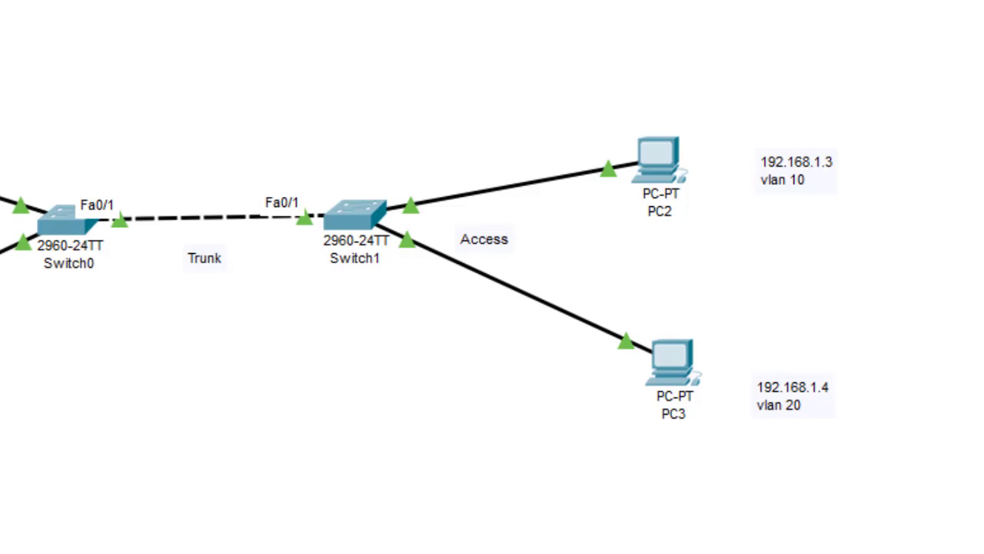
mouse_move(372, 552)
left_click(506, 553)
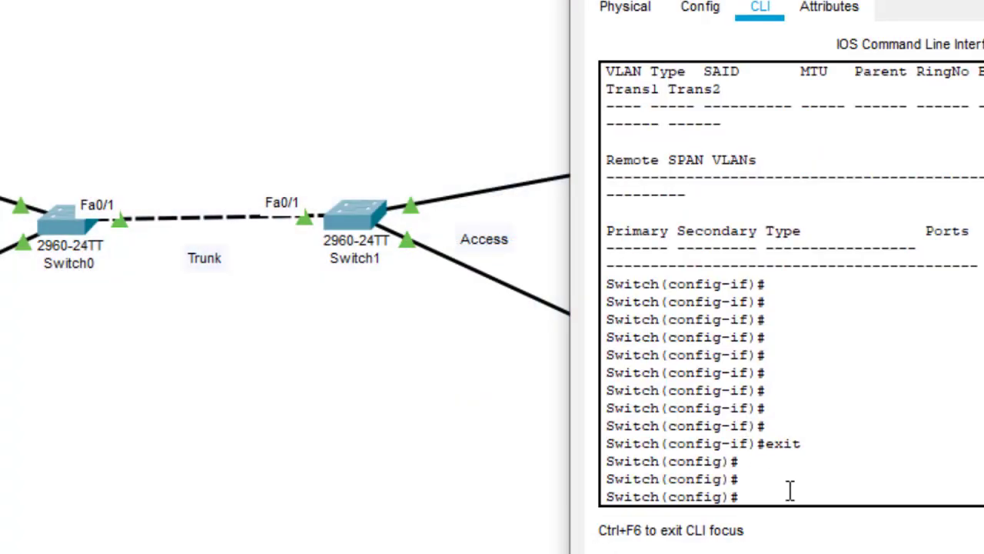
Enter interface fa0/1 on Switch0 and set it to trunk mode with switchport mode trunk.
type("int")
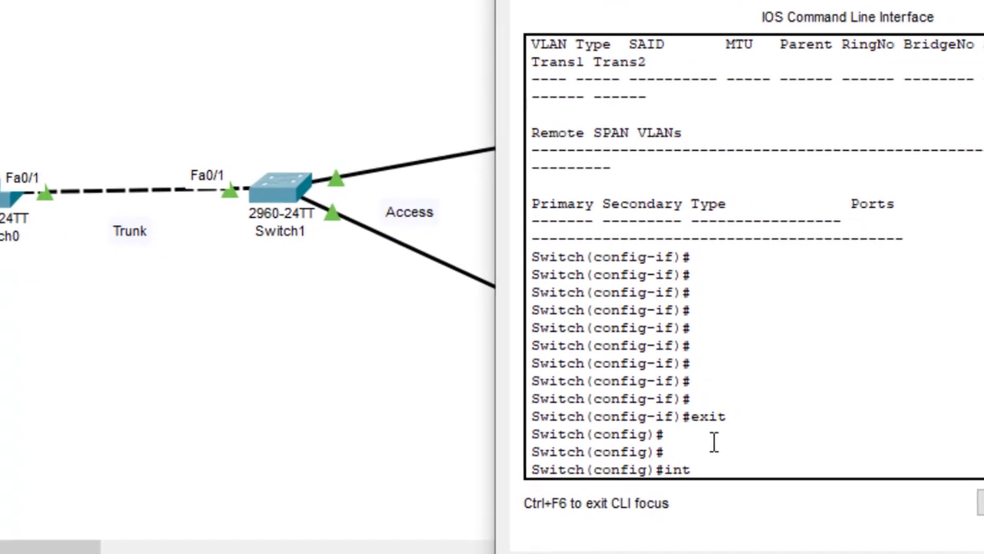
type(" fa0")
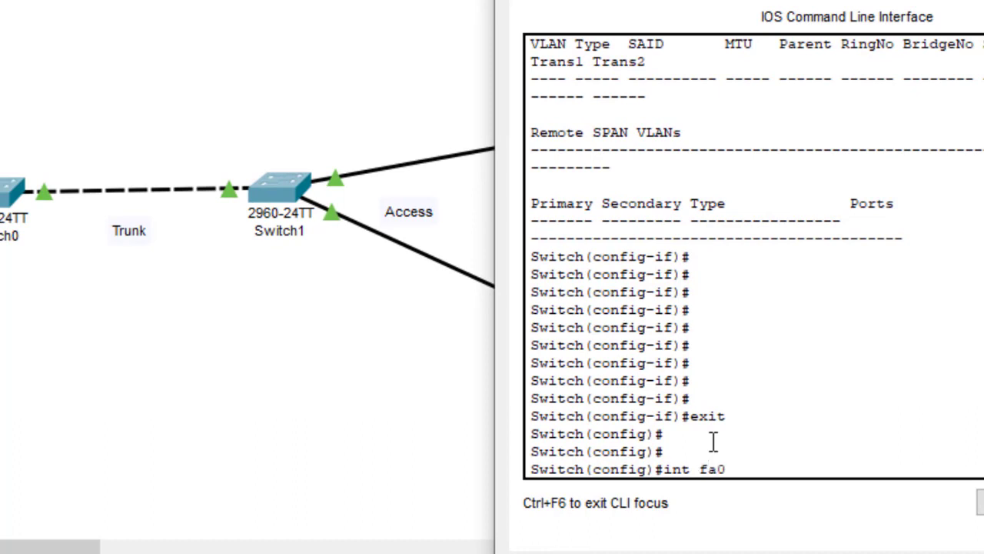
type("/1")
key("Return")
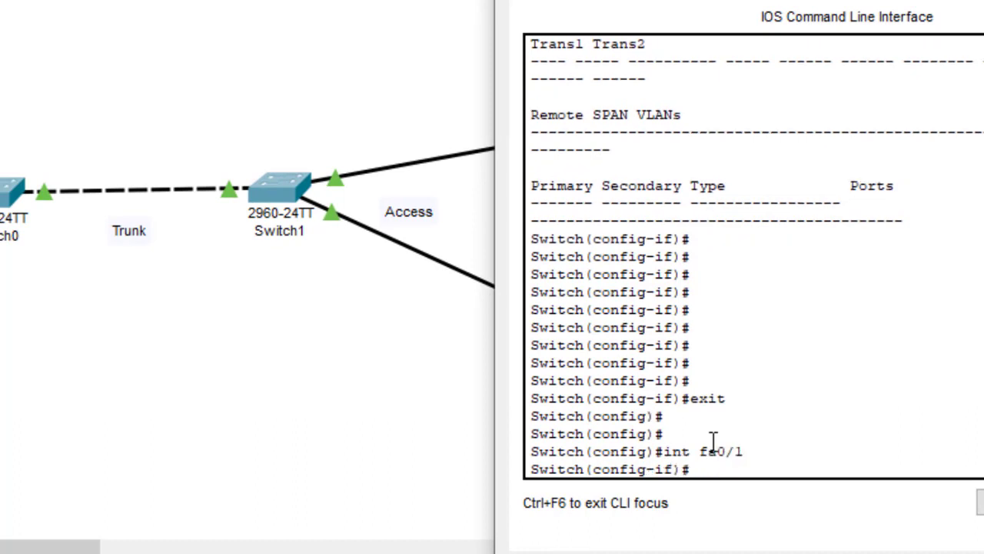
type("swit")
key("Tab")
type("mo")
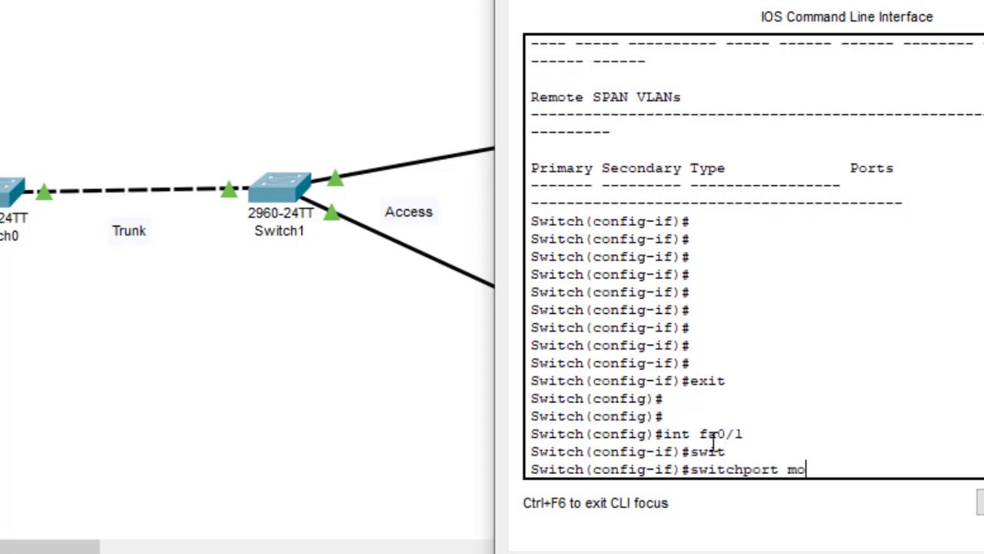
type("d")
key("Tab")
type("tr")
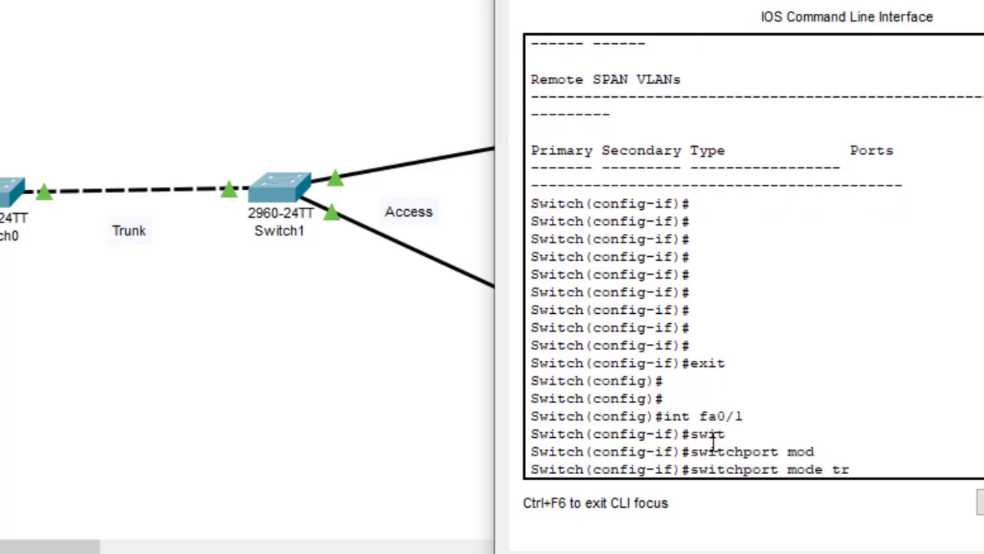
type("unk")
key("Return")
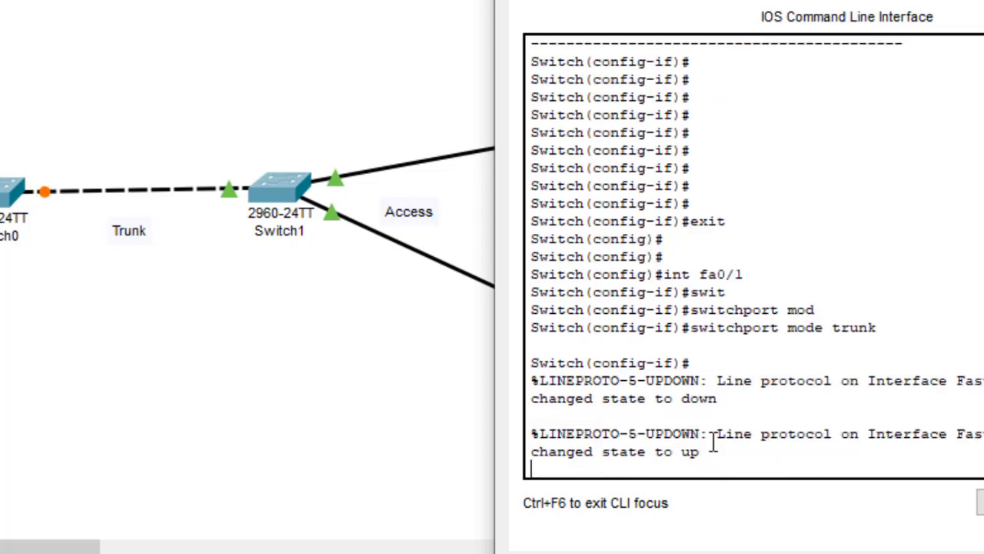
Save Switch0's configuration with do wr and put its window away.
key("Return")
key("Return")
key("Return")
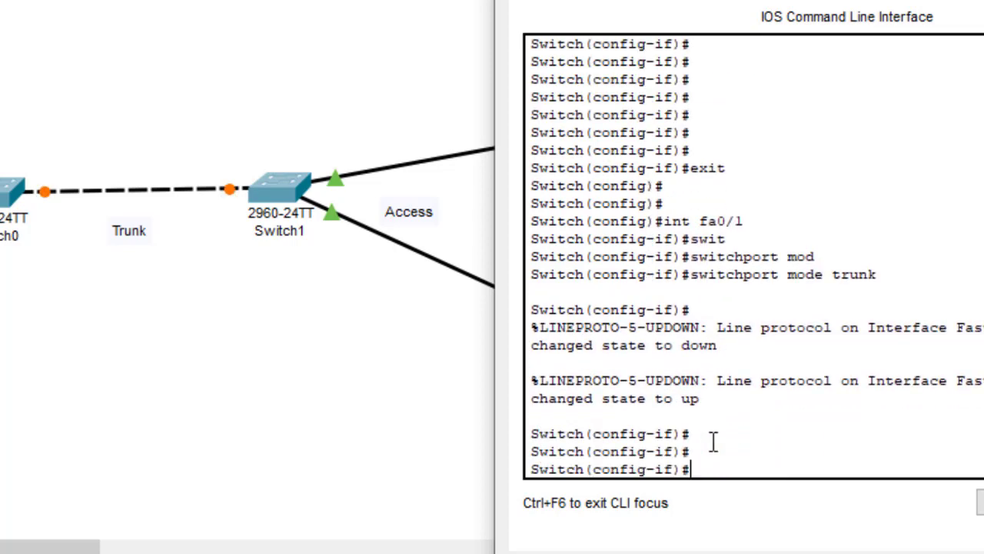
type("do wr")
key("Return")
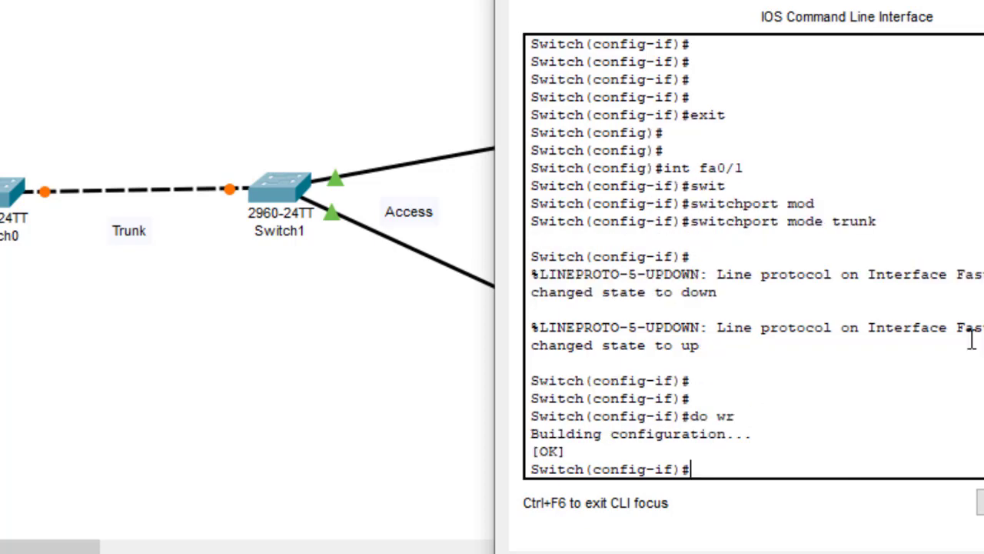
left_click(983, 2)
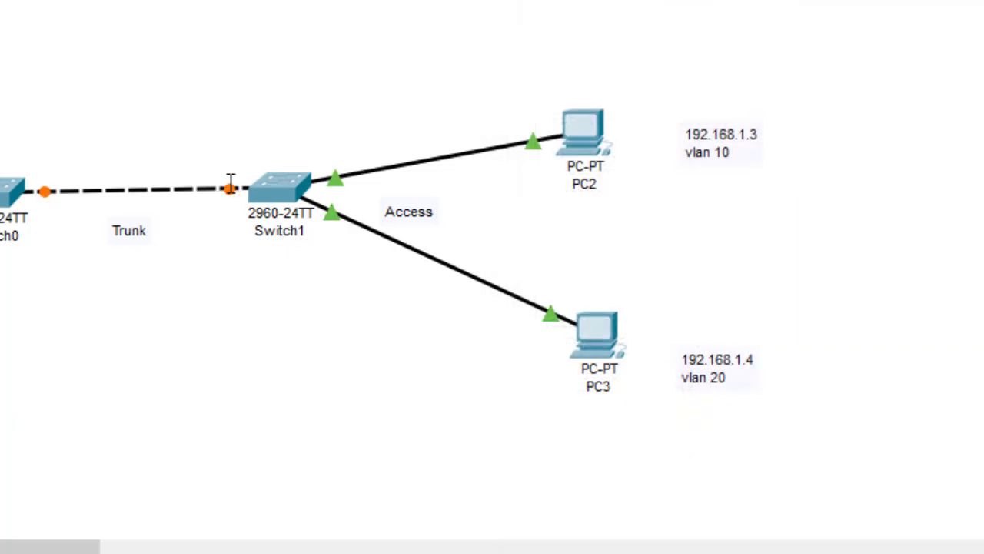
Open Switch1's command line and return from interface configuration to global configuration mode with exit.
mouse_move(231, 183)
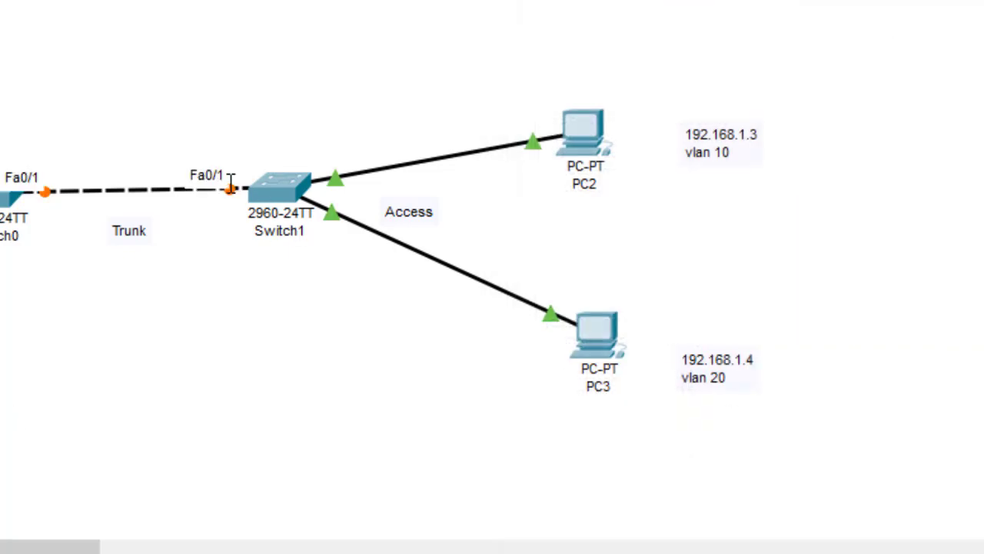
left_click(275, 191)
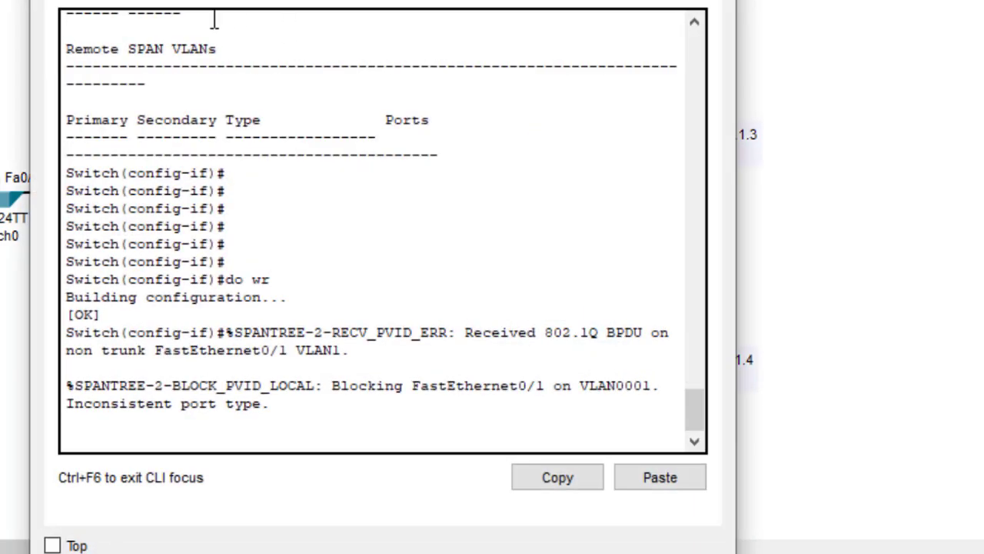
key("Return")
key("Return")
key("Return")
key("Return")
key("Return")
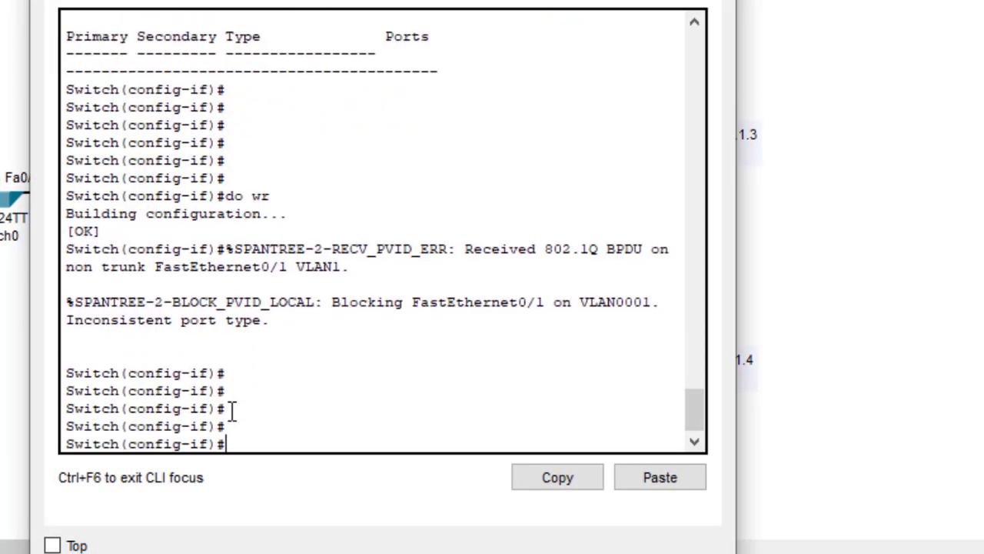
type("exit")
key("Return")
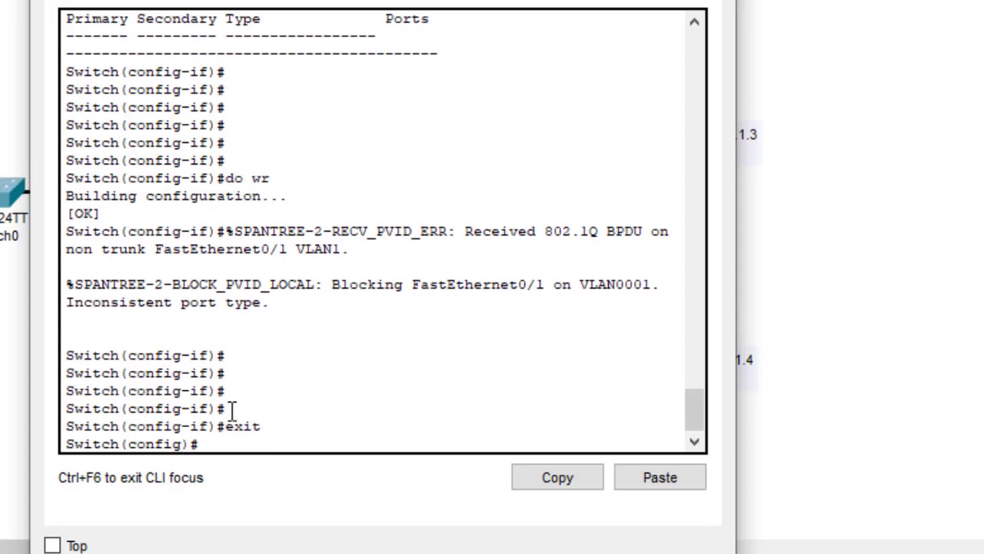
key("Return")
key("Return")
key("Return")
Enter interface fa0/1 on Switch1 and set it to trunk mode with switchport mode trunk.
type("int ")
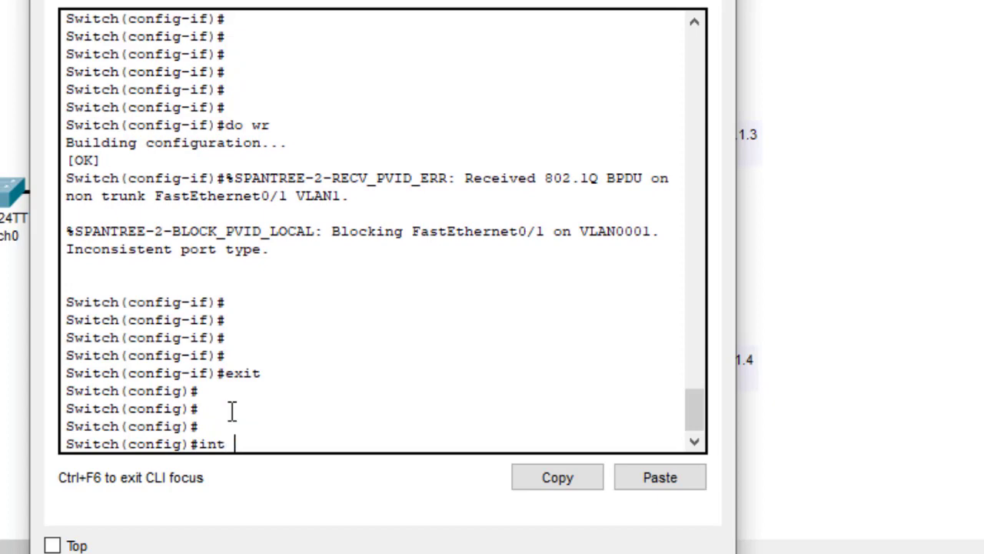
type("fa0/1")
key("Return")
type("swi")
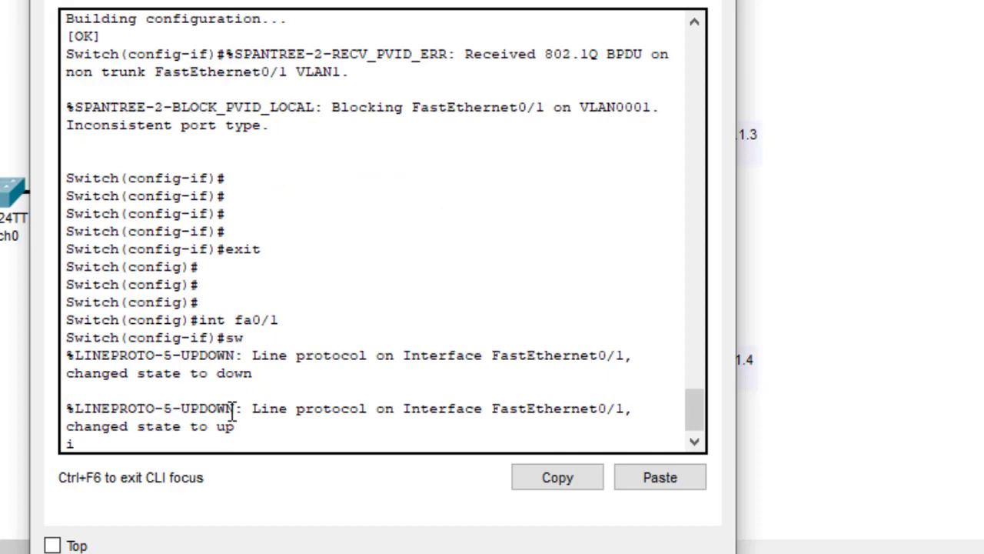
key("BackSpace")
key("Return")
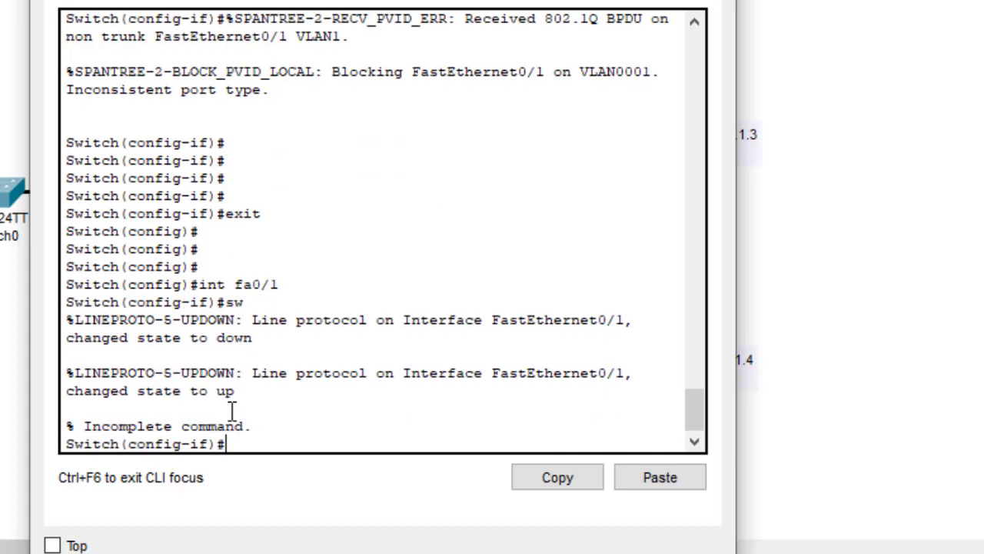
type("SW")
key("Tab")
type("MOD")
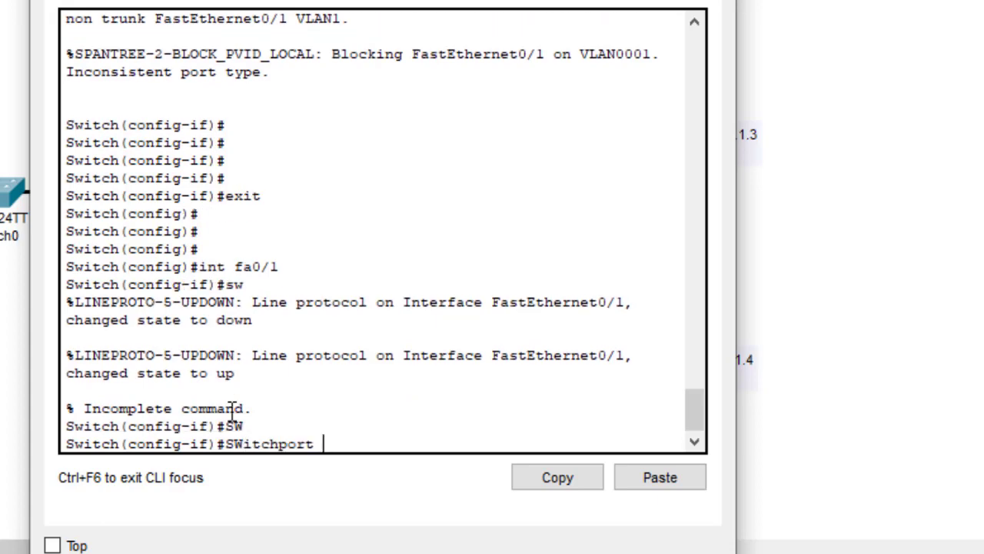
key("Tab")
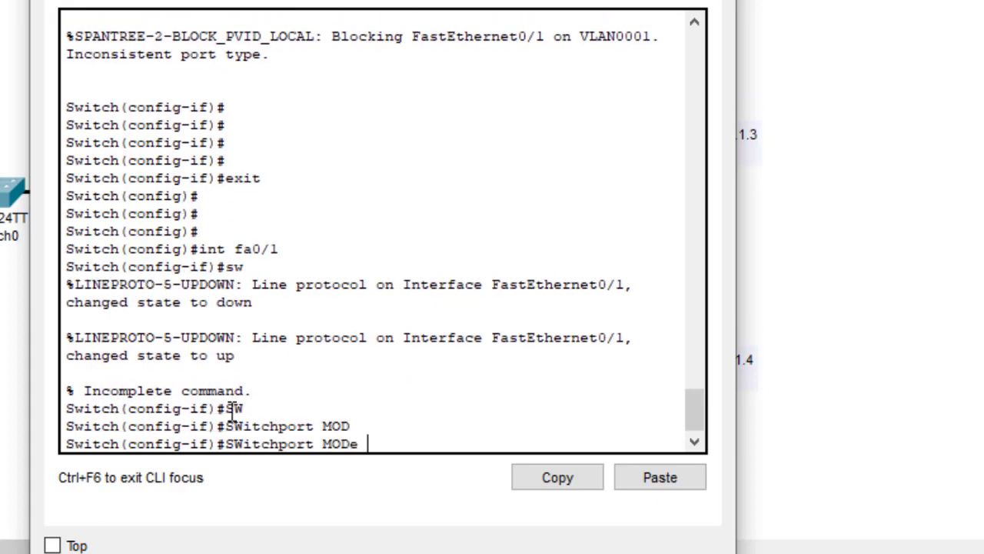
type("TR")
key("Tab")
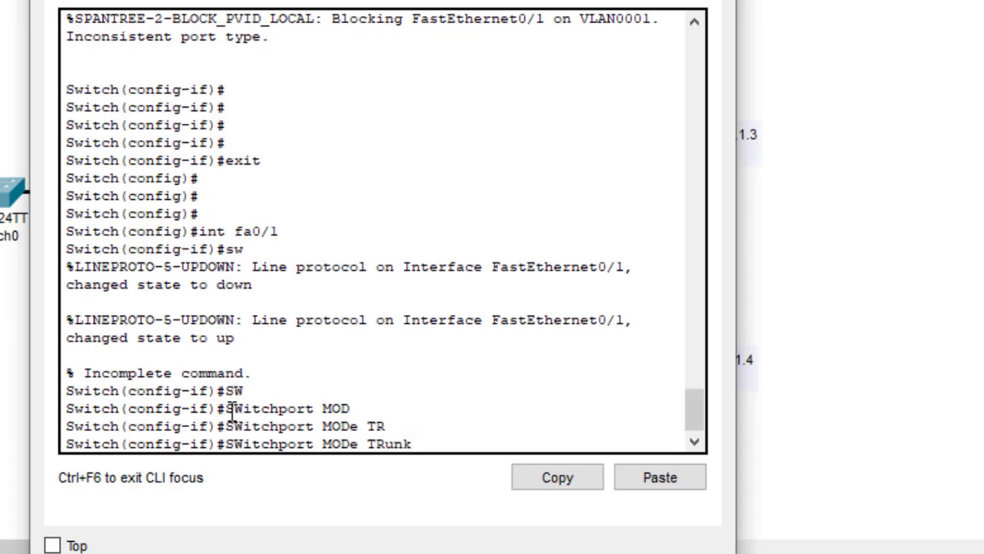
key("Return")
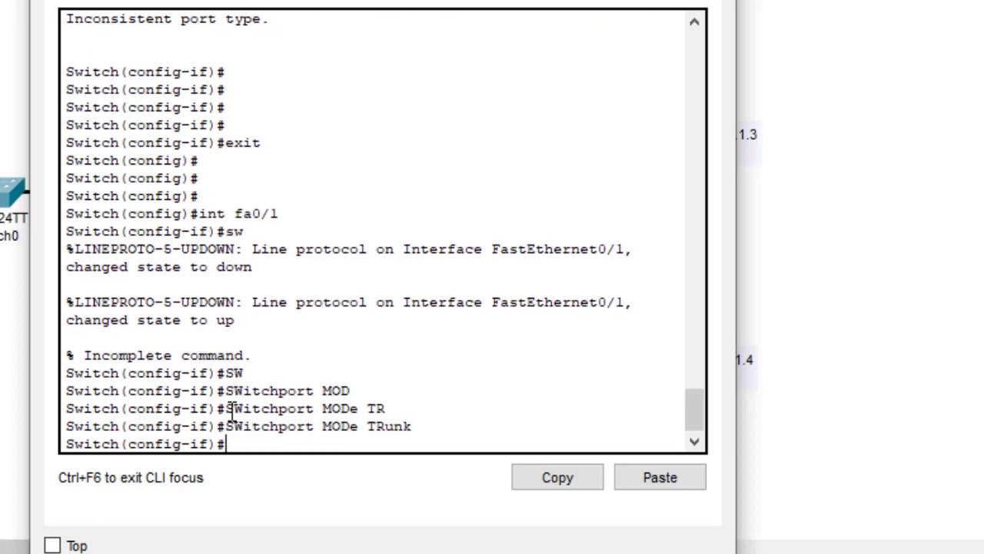
Save Switch1's configuration with do wr and close its window.
type("DO WER")
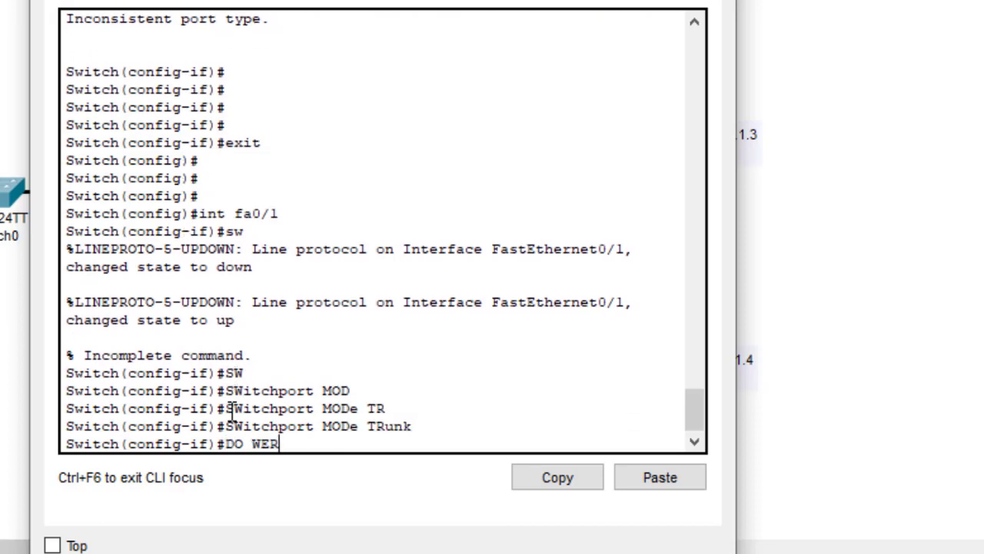
key("BackSpace")
key("BackSpace")
type("R")
key("Return")
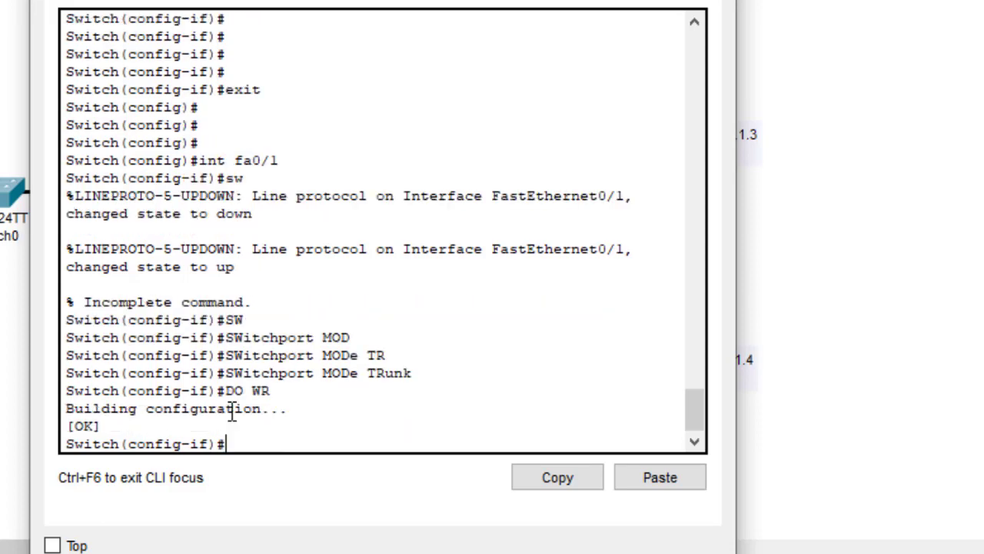
key("Return")
key("Return")
key("Return")
key("Return")
key("Return")
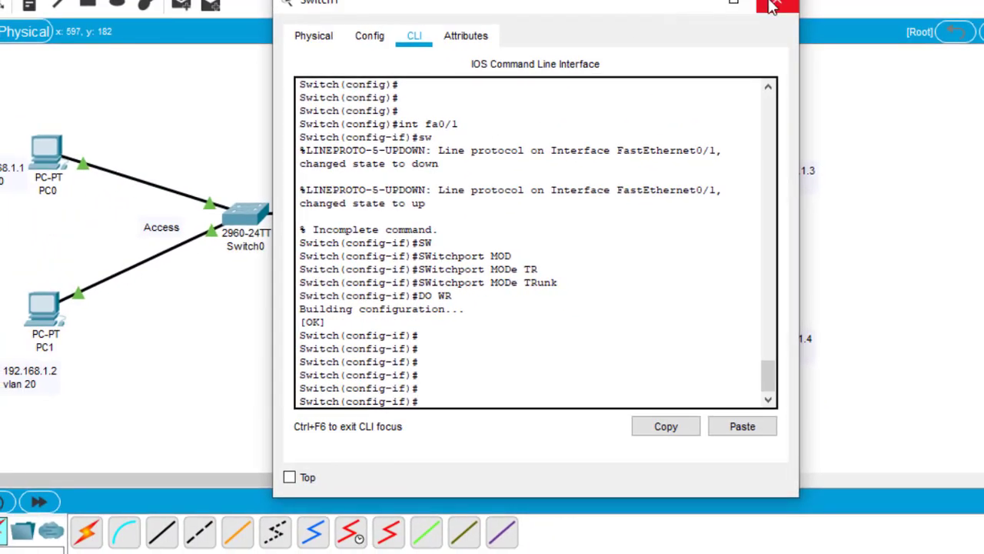
left_click(775, 5)
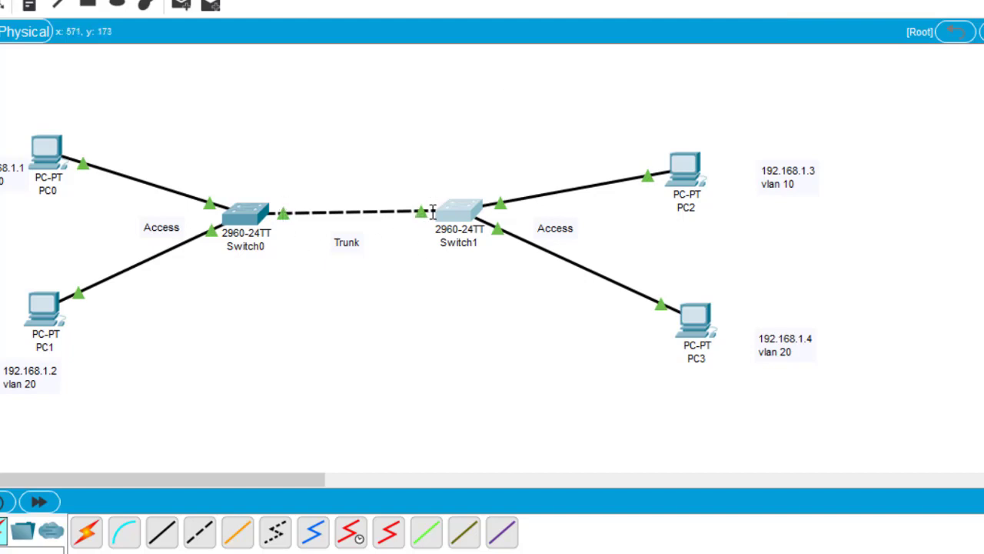
Open PC0's command prompt beside the topology and review the output of the earlier ping to 192.168.1.3.
mouse_move(262, 209)
left_click(43, 145)
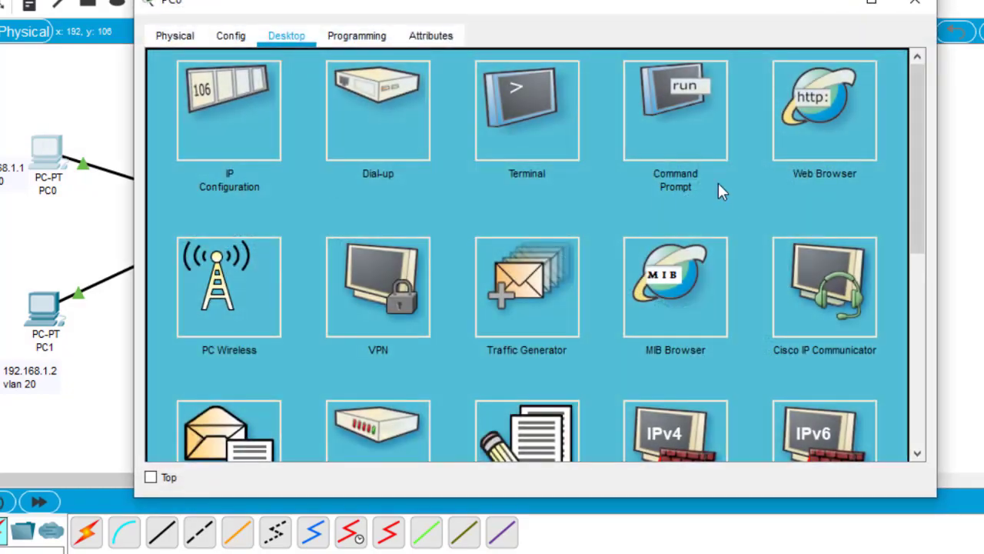
left_click(712, 112)
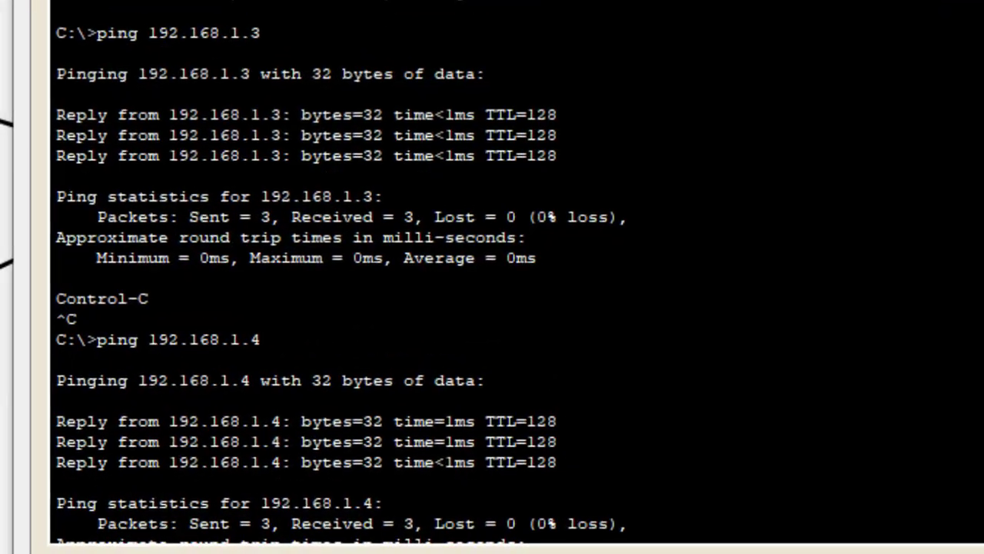
left_click_drag(962, 223, 959, 361)
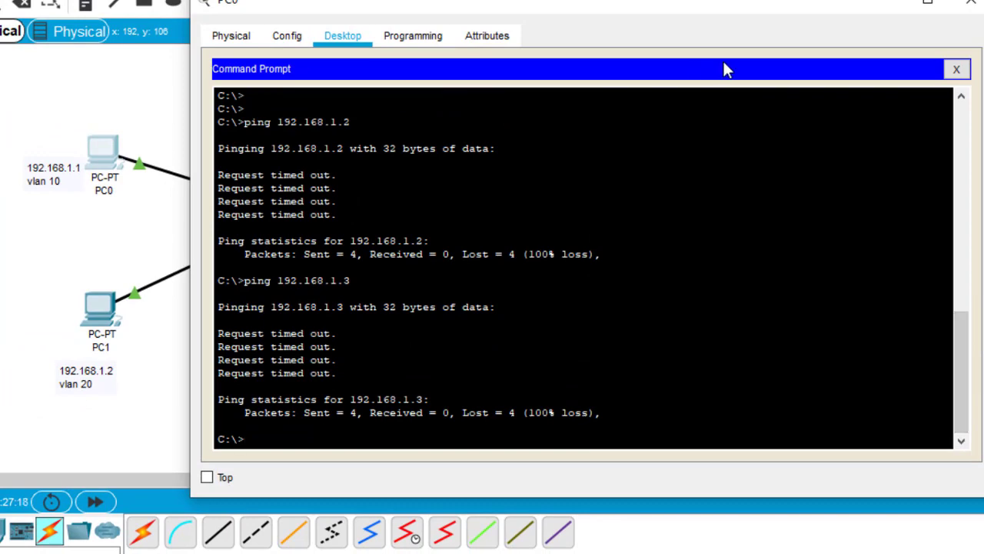
left_click_drag(769, 13, 983, 22)
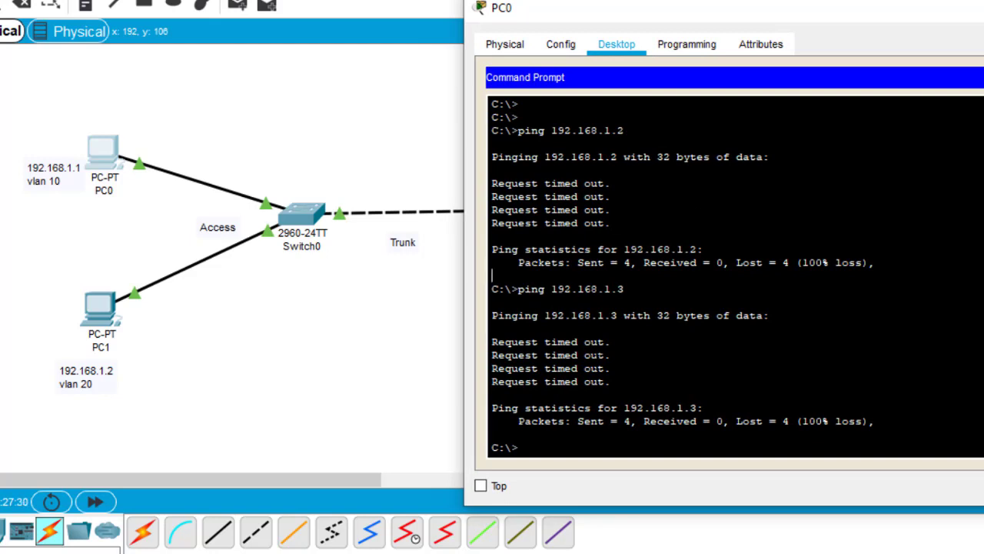
left_click_drag(610, 382, 493, 342)
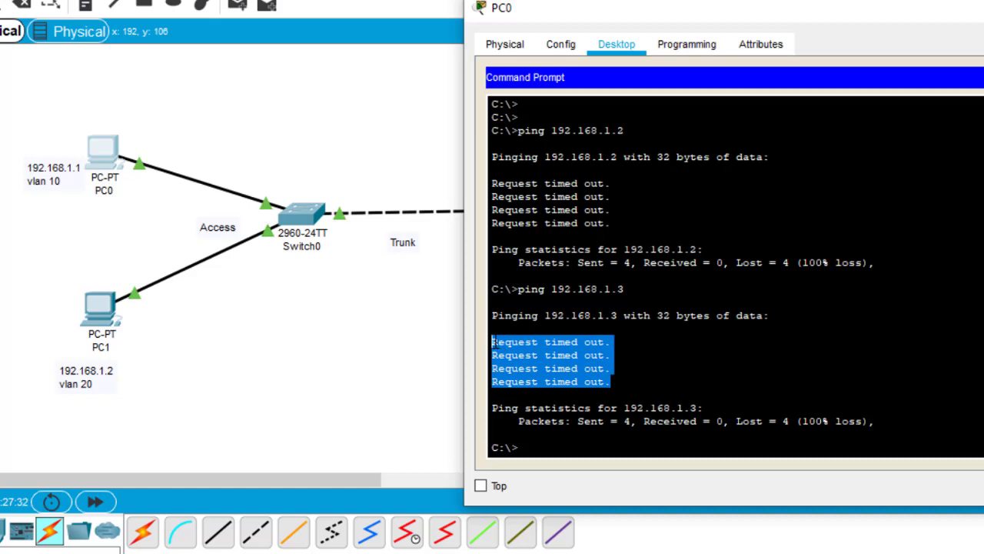
left_click(551, 362)
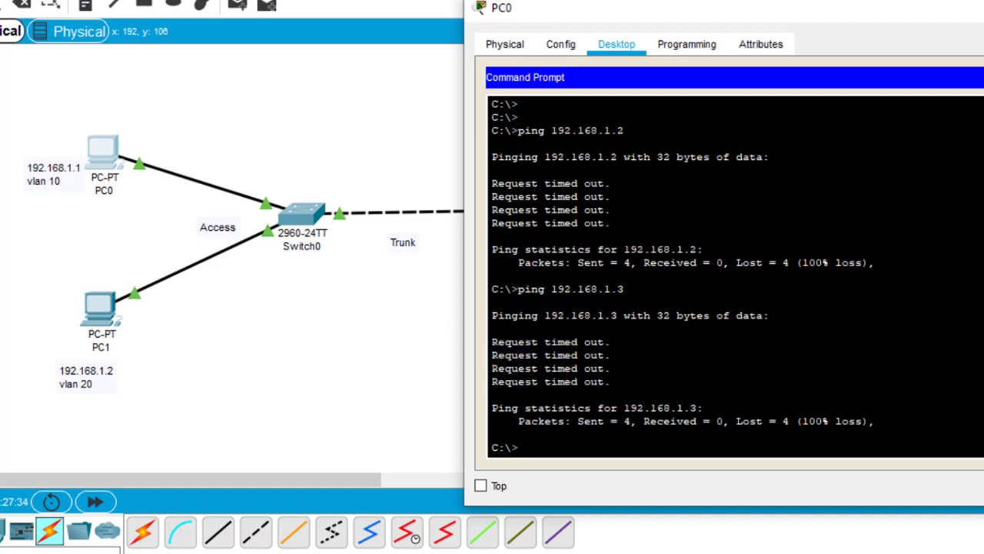
Repeat the ping from PC0 to 192.168.1.3 and examine the replies.
key("Up")
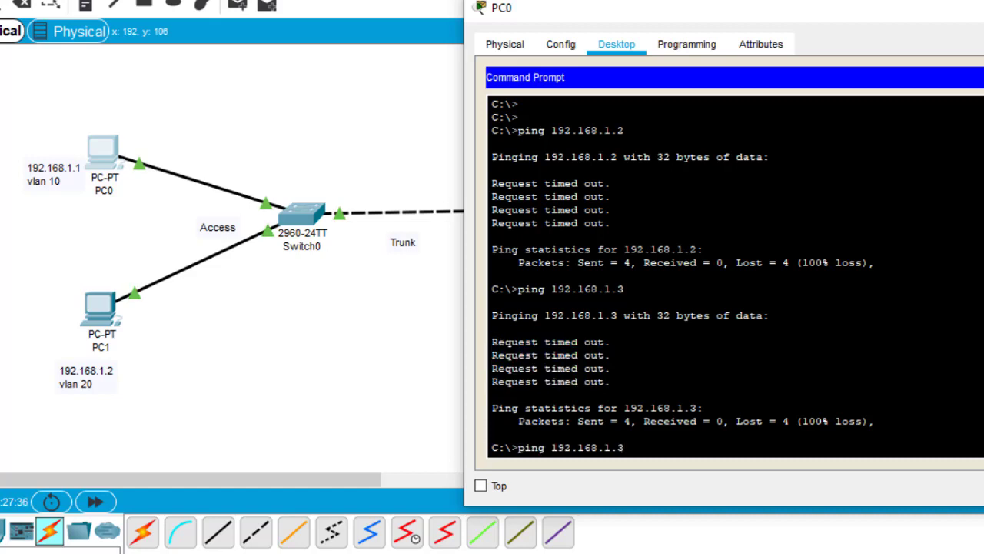
left_click_drag(625, 448, 532, 448)
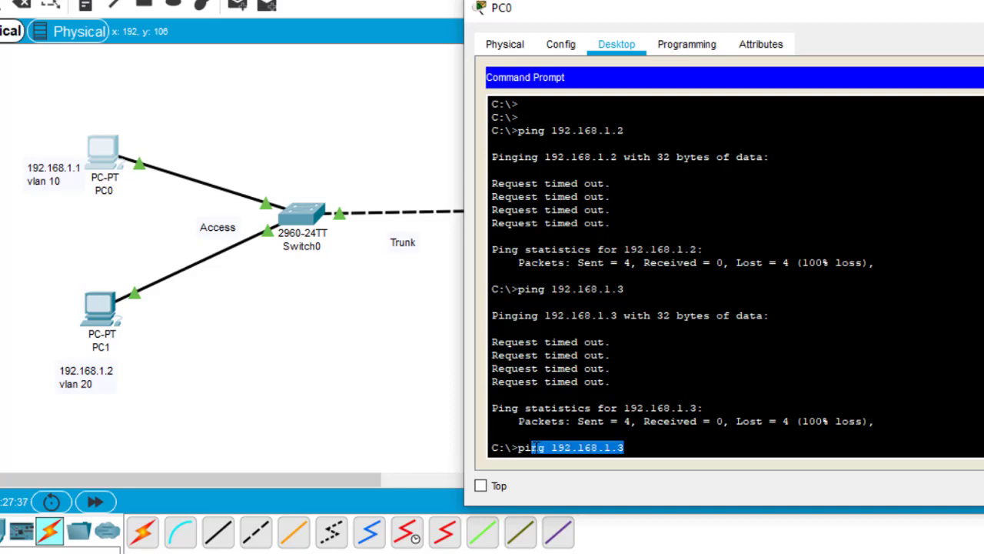
key("Return")
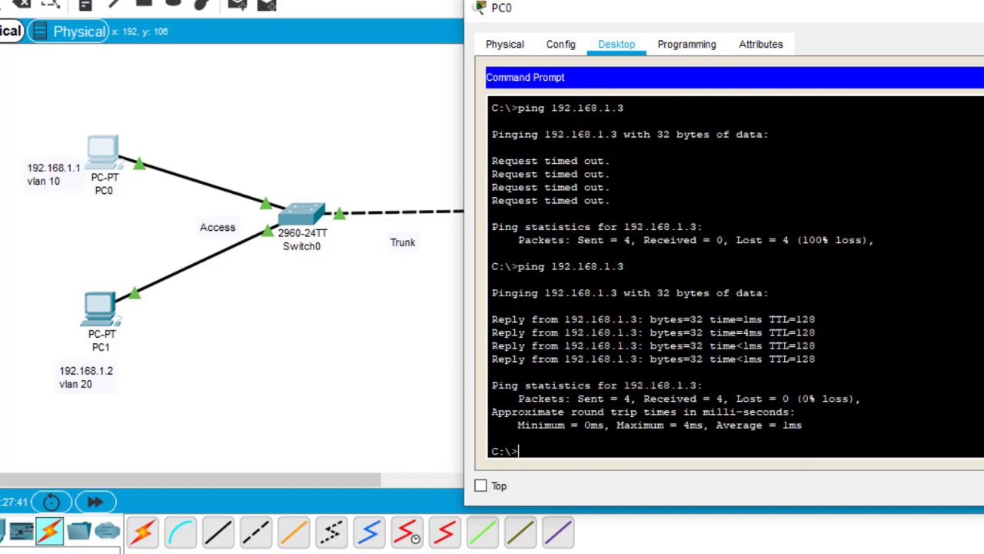
left_click_drag(815, 359, 492, 319)
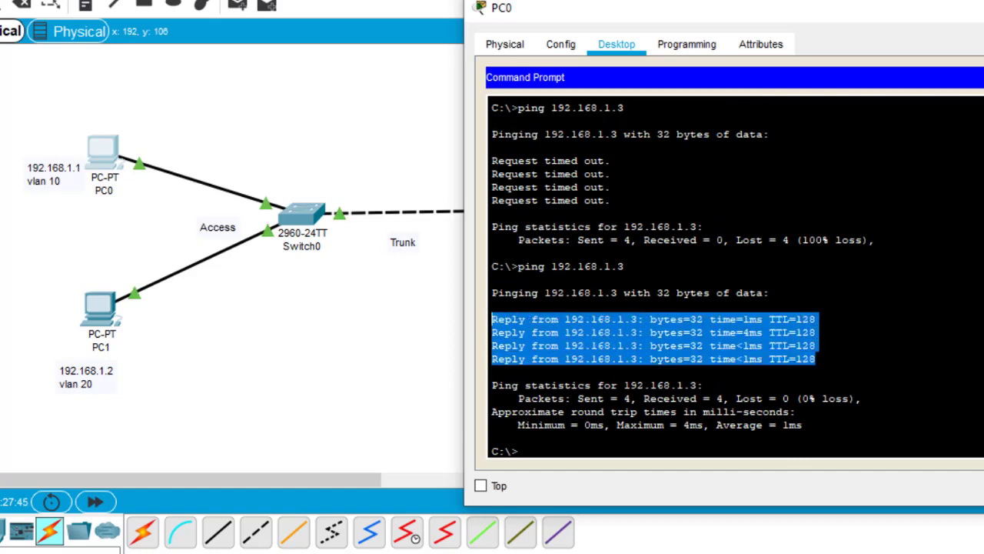
left_click_drag(949, 8, 898, 1)
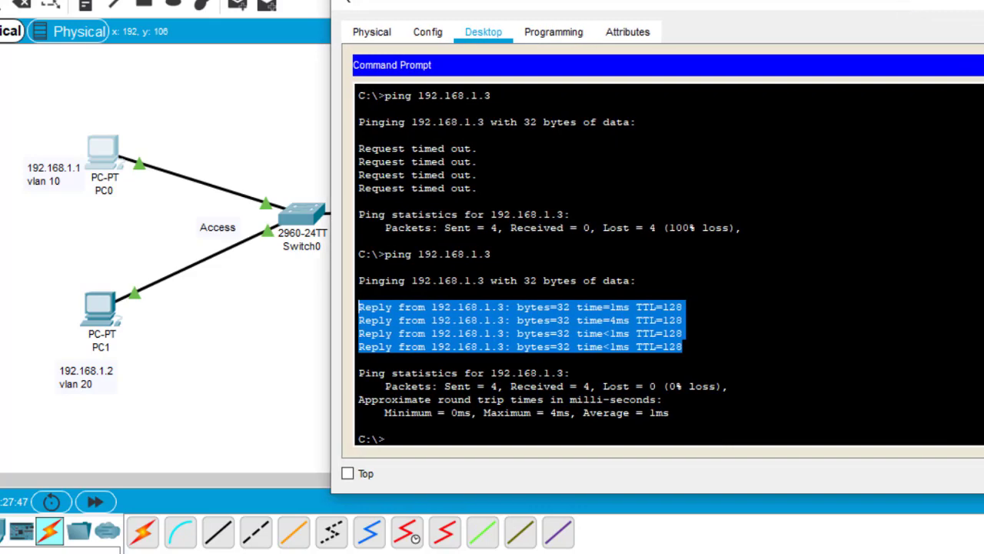
Close PC0's window and open PC3's command prompt, placing it so PC0 and PC1 stay in view.
left_click(983, 1)
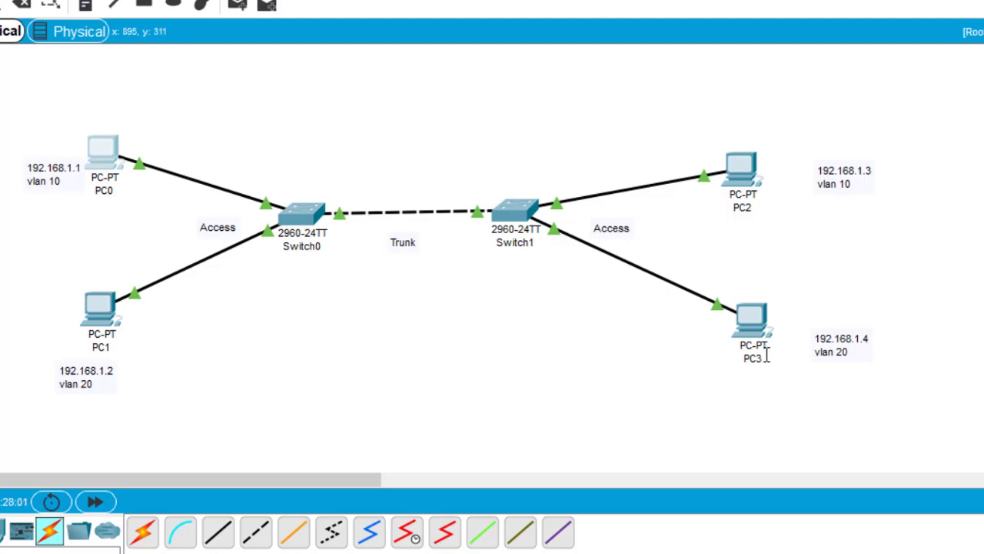
left_click(752, 319)
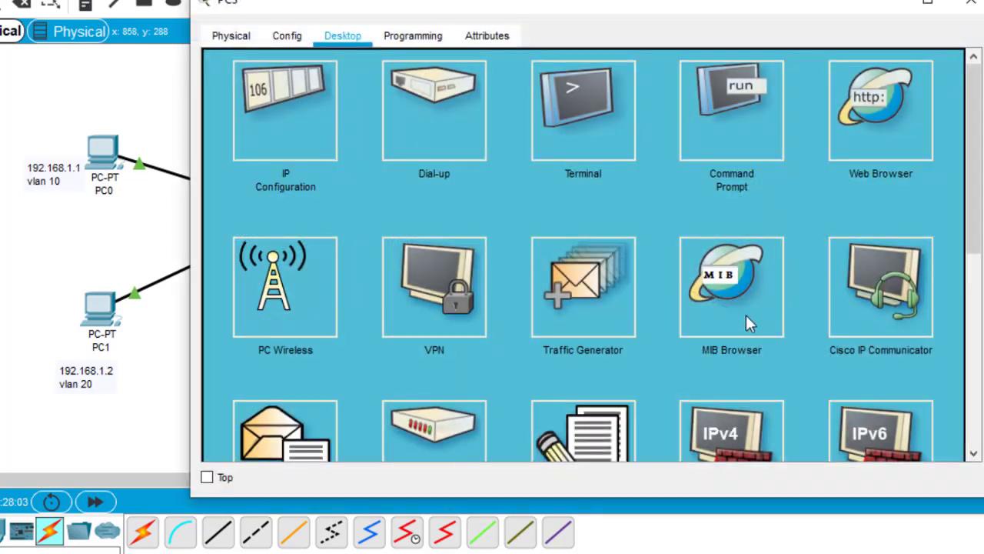
left_click(752, 123)
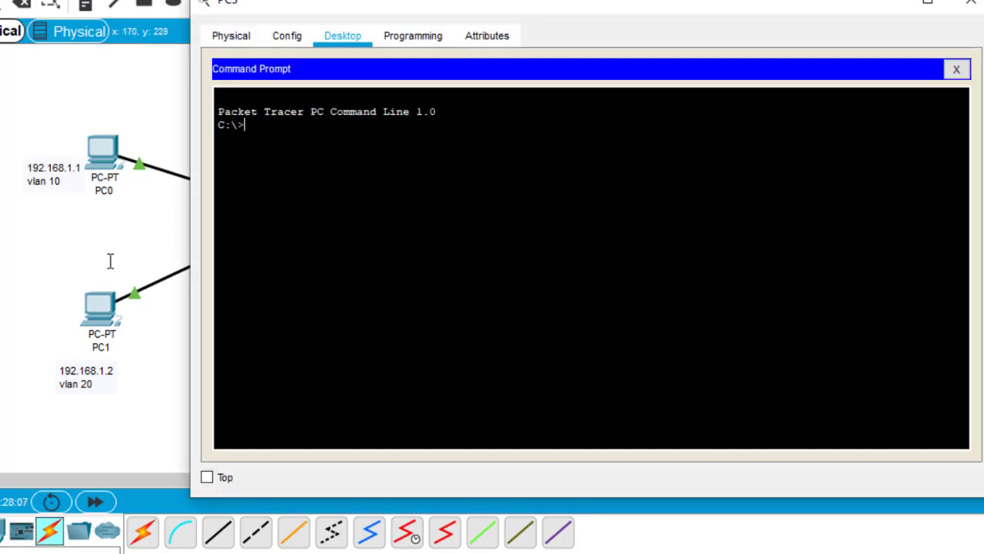
left_click_drag(531, 3, 740, 0)
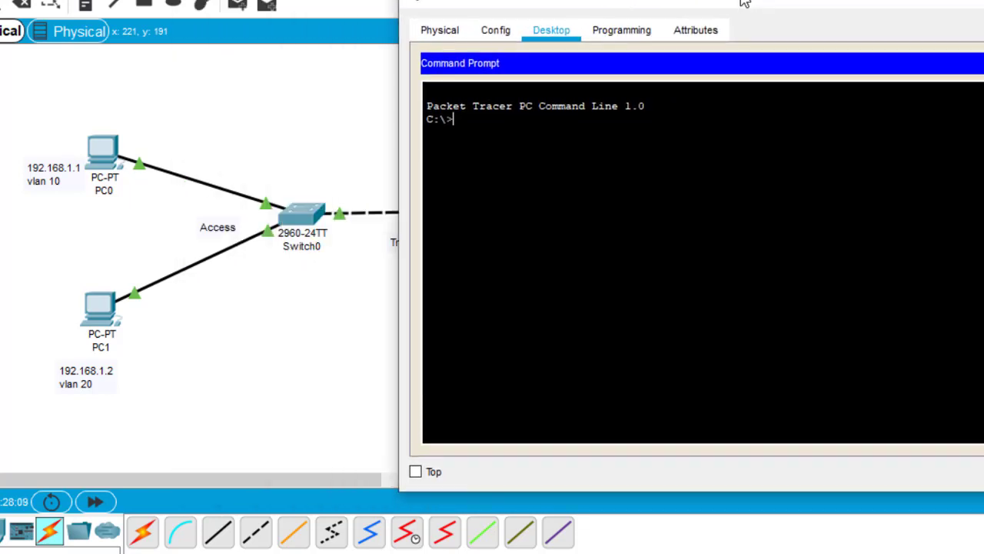
Ping PC1 at 192.168.1.2 from PC3 to test VLAN 20 across the trunk, stopping it after a few replies.
type("ping ")
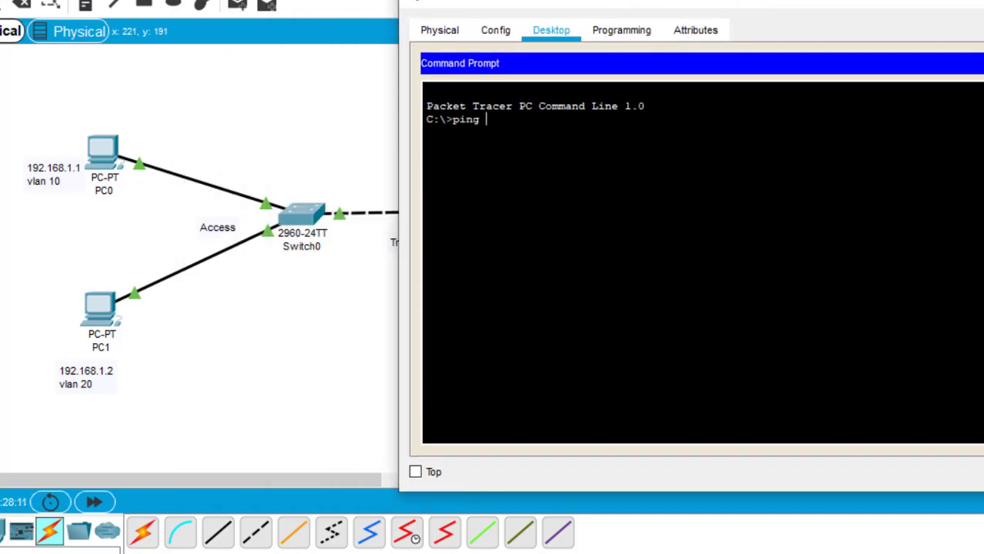
type("192.168")
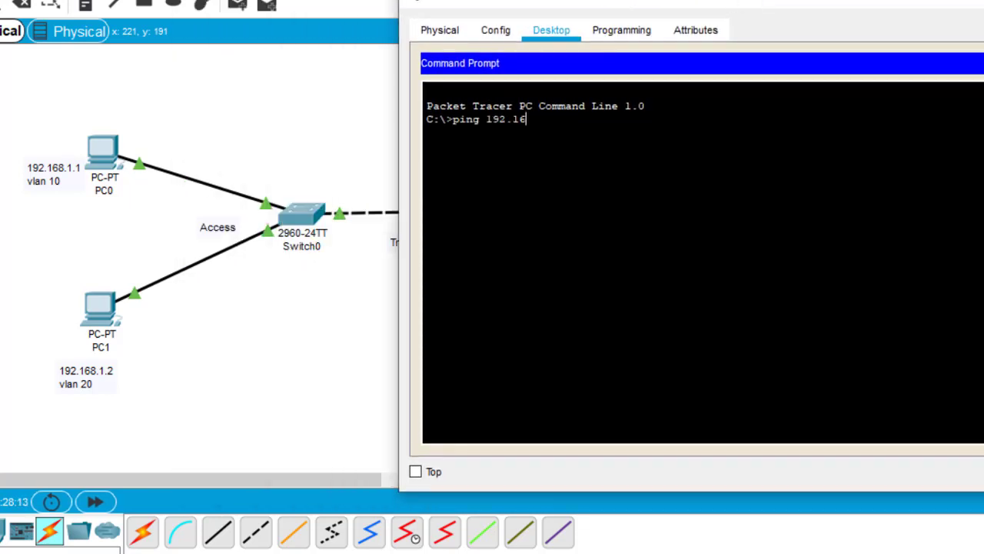
type(".1.2")
key("Return")
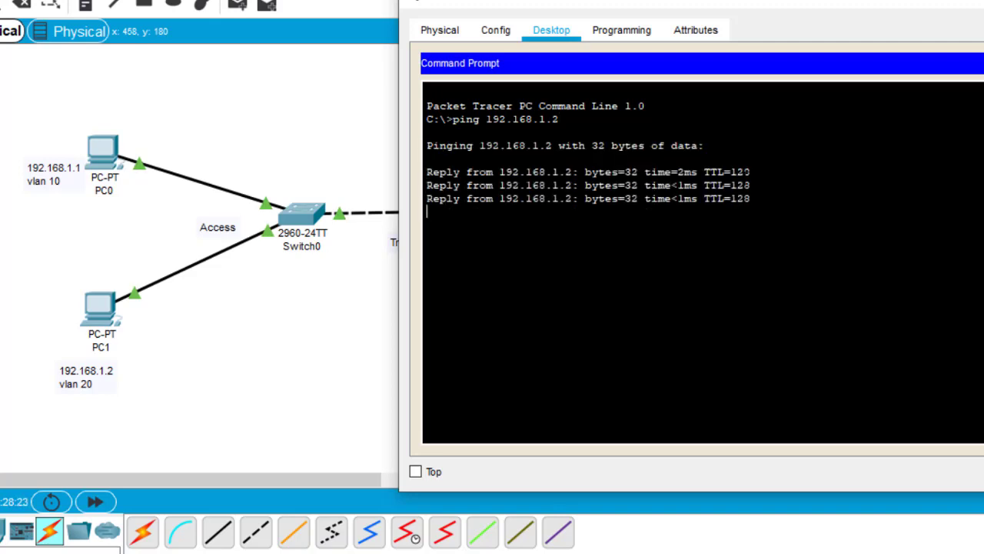
key("ctrl+c")
Ping PC0 at 192.168.1.1 from PC3 to test connectivity between VLAN 20 and VLAN 10.
key("Up")
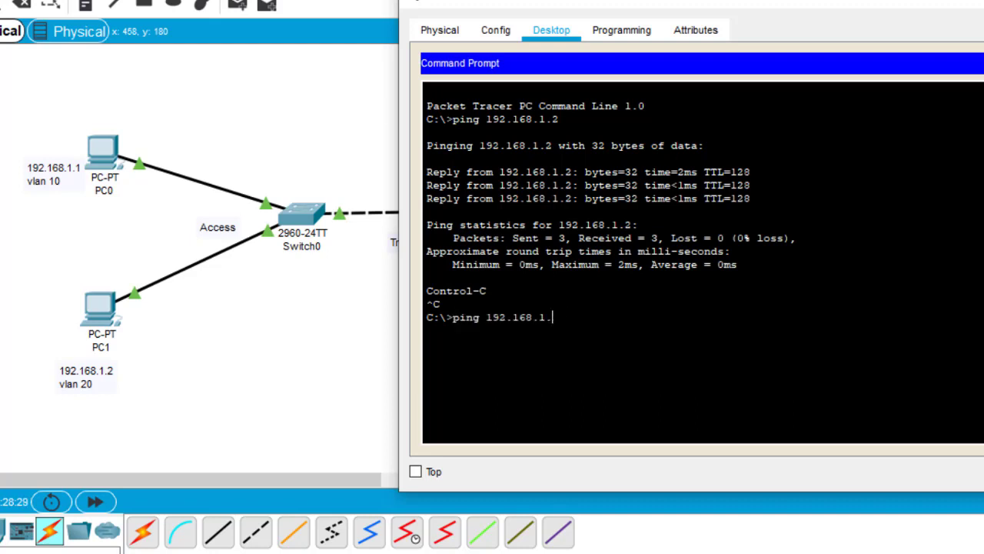
type("1")
key("Return")
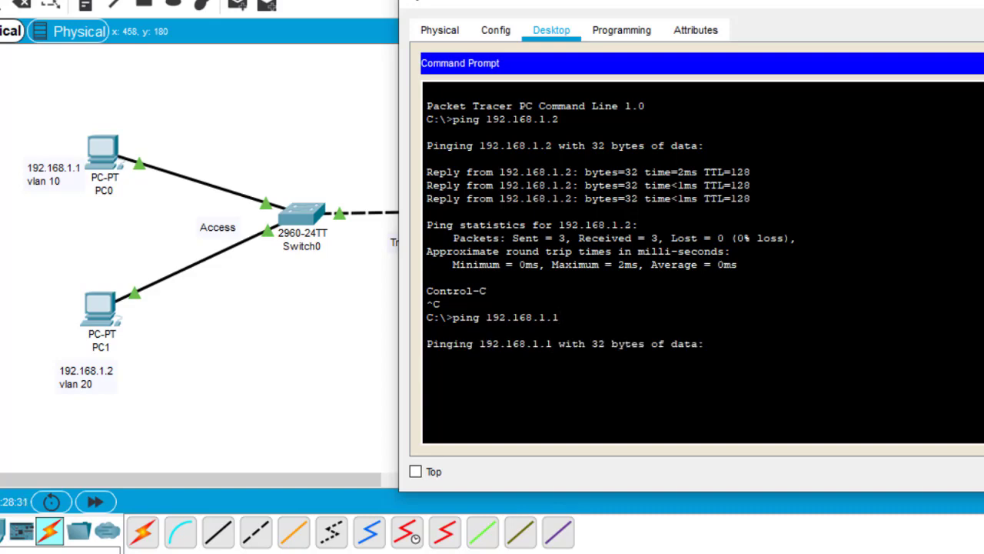